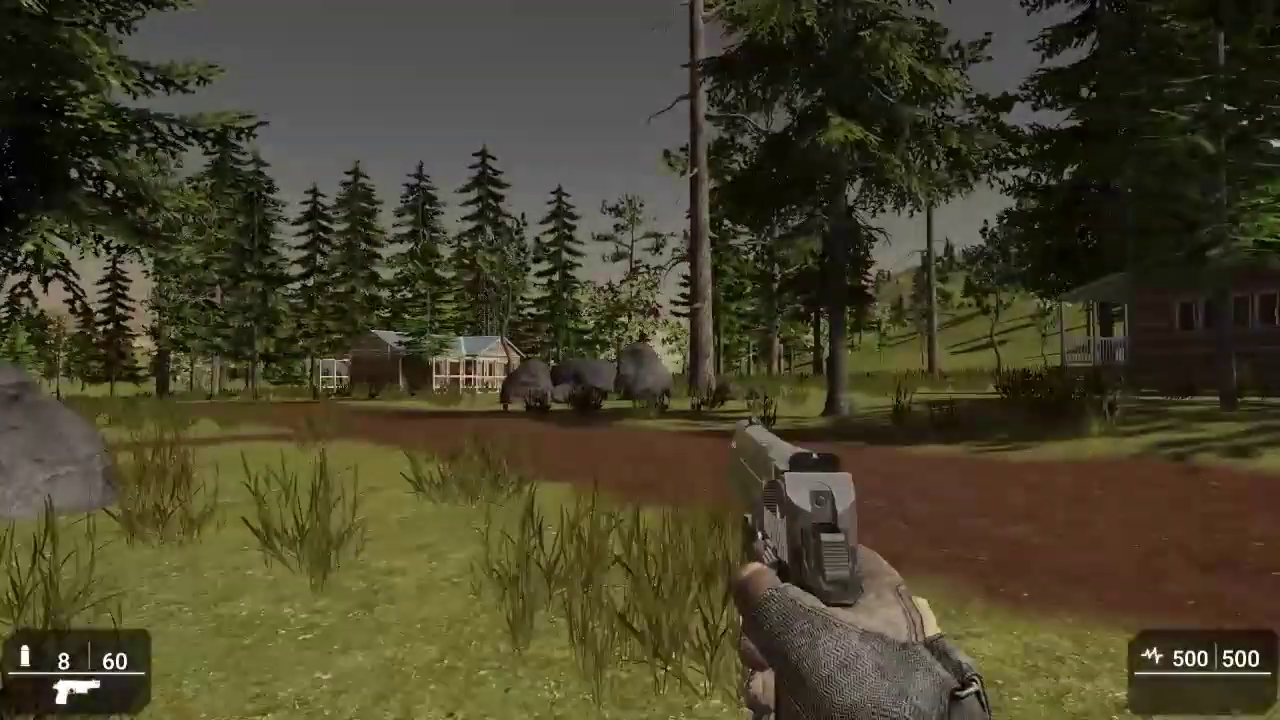
Play-test the level by walking along the dirt track to the wooden cabin and firing at the character beside it, and end the test
{"action": "key", "text": "w"}
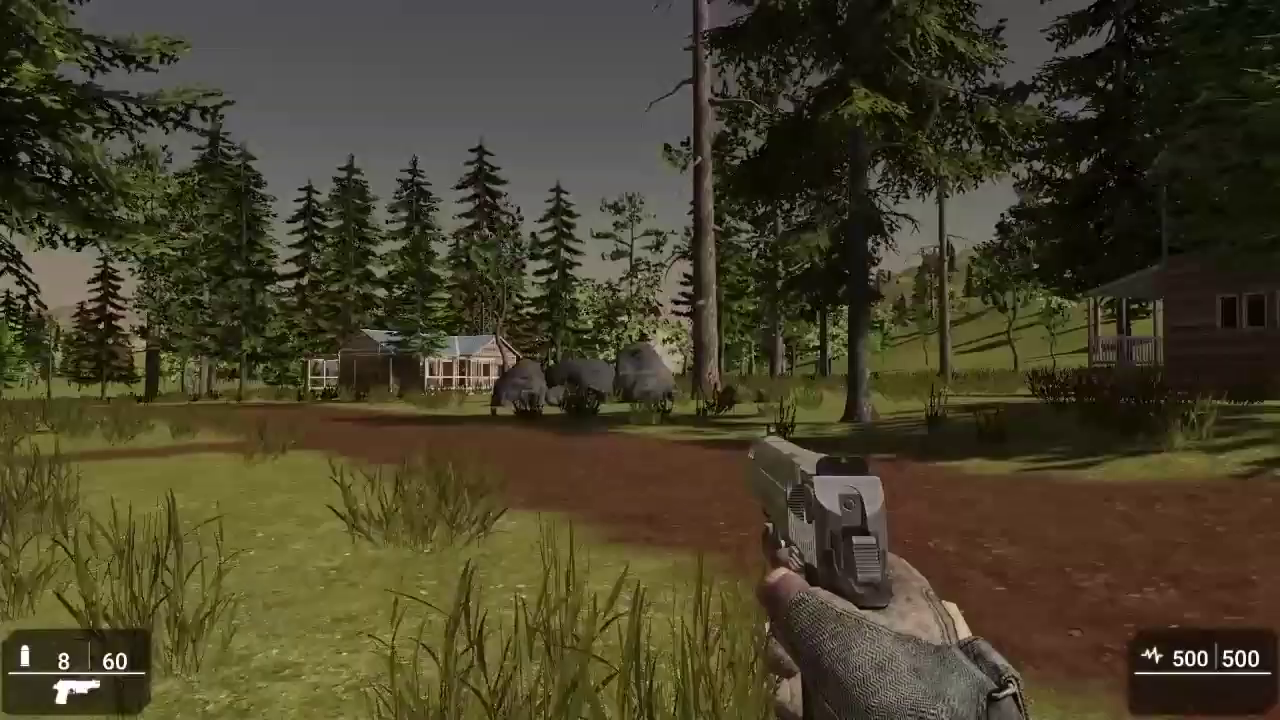
{"action": "key", "text": "shift"}
{"action": "key", "text": "w"}
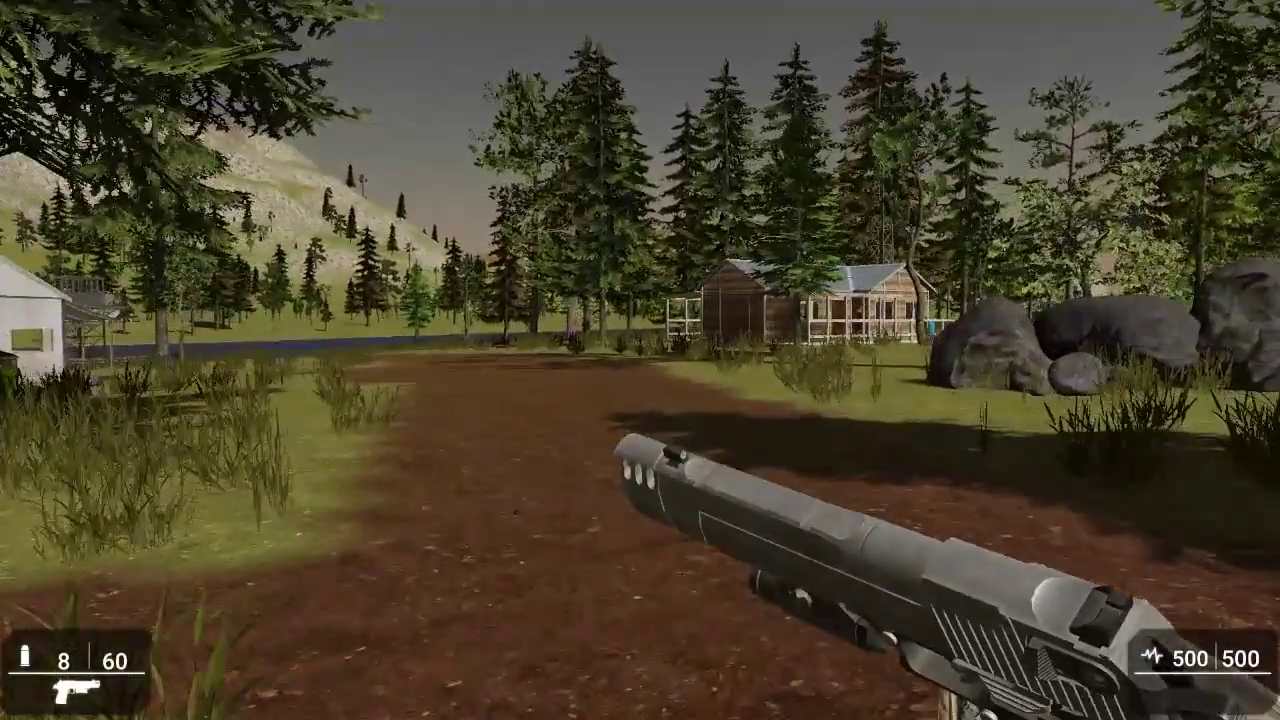
{"action": "key", "text": "w"}
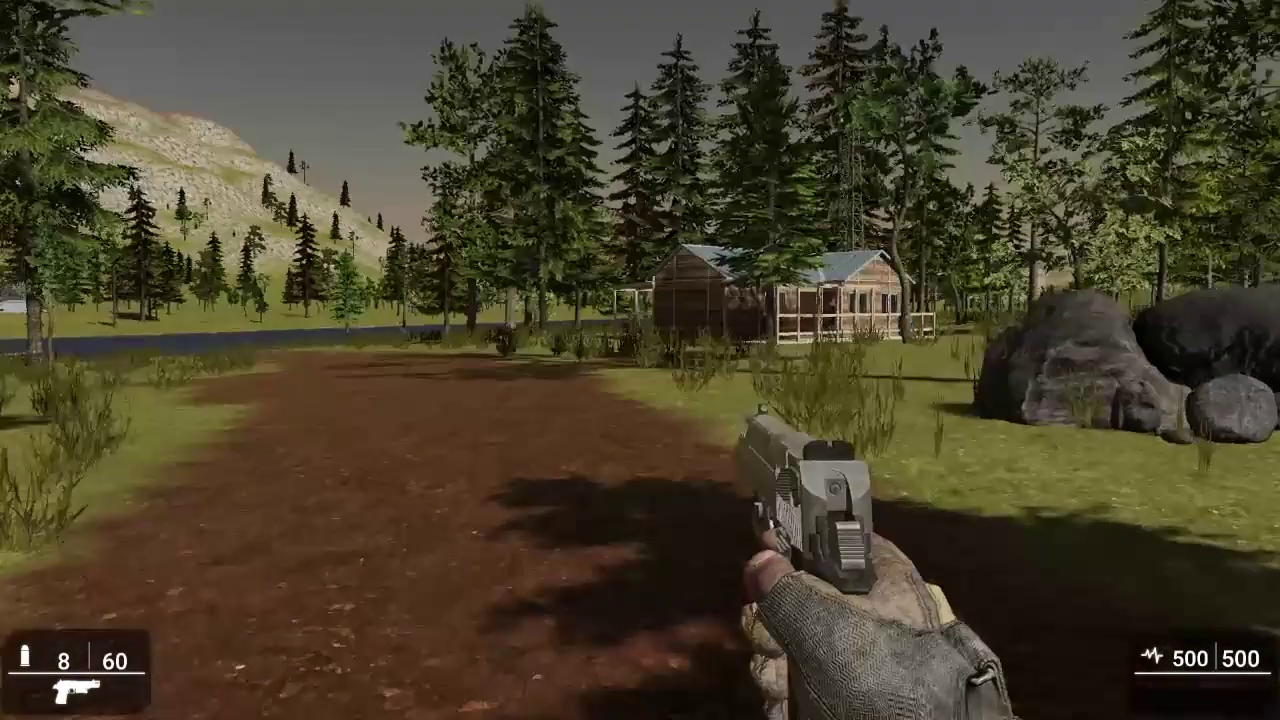
{"action": "key", "text": "w"}
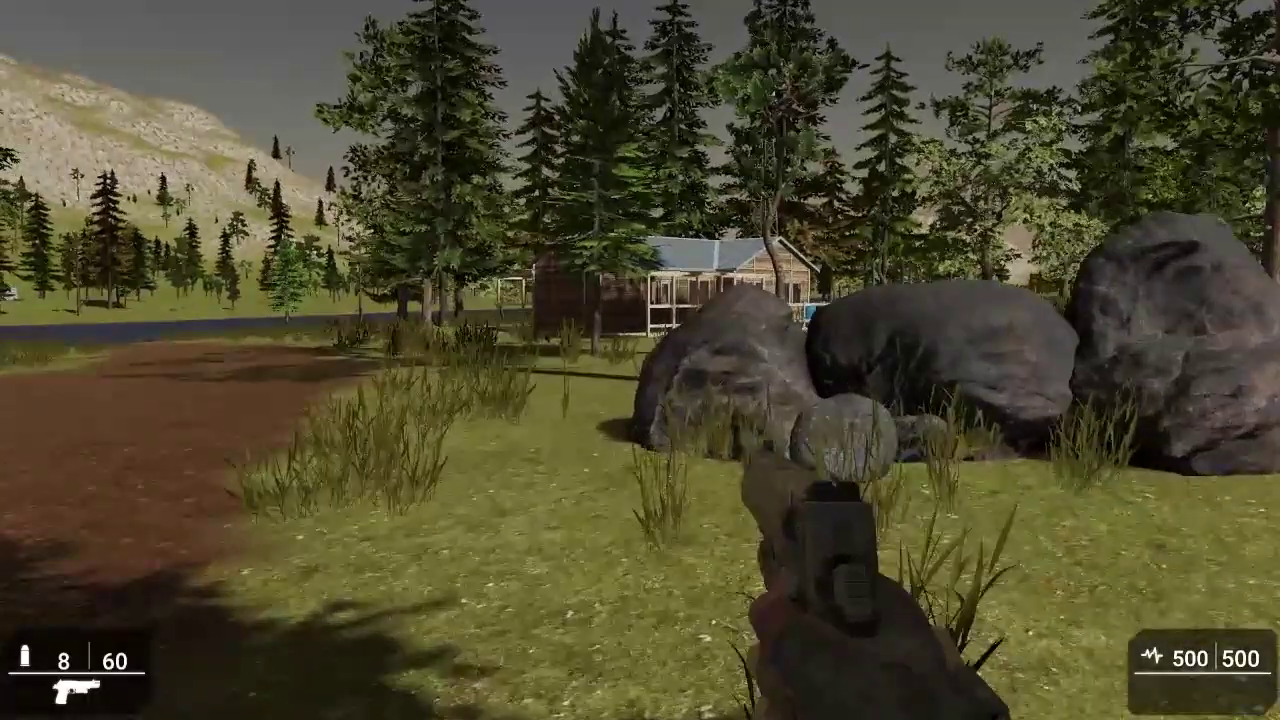
{"action": "key", "text": "w"}
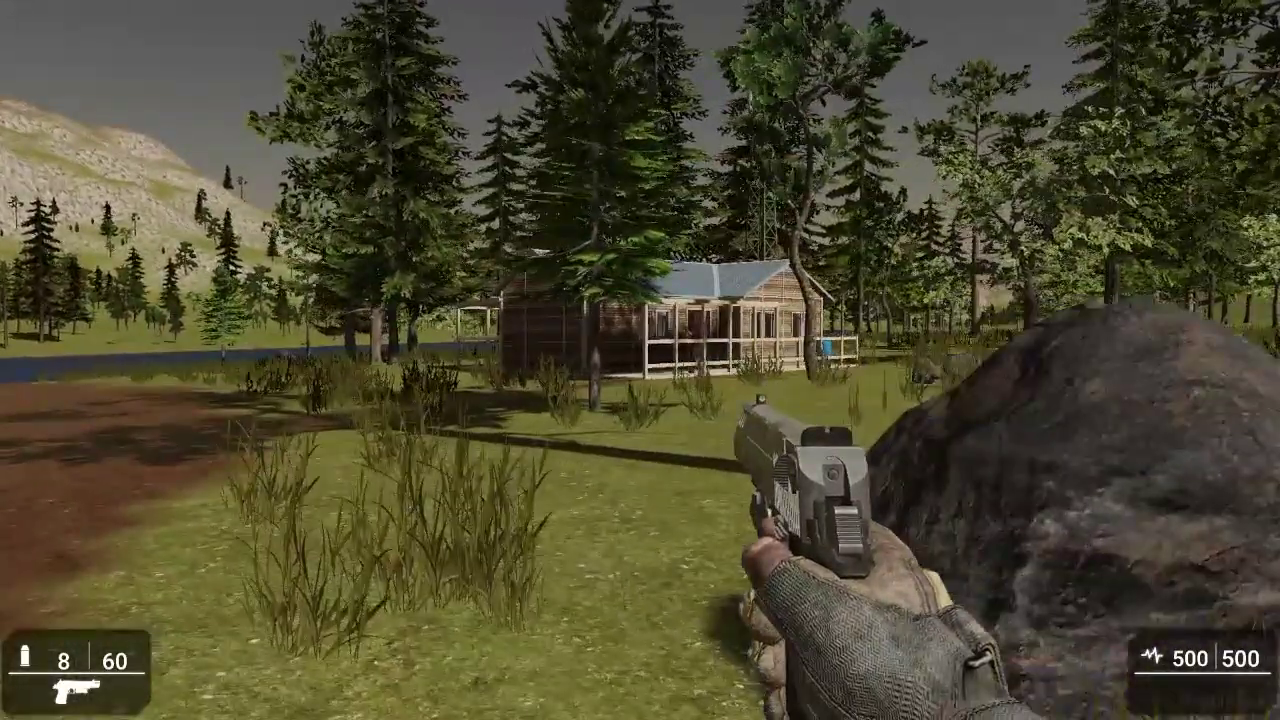
{"action": "key", "text": "w"}
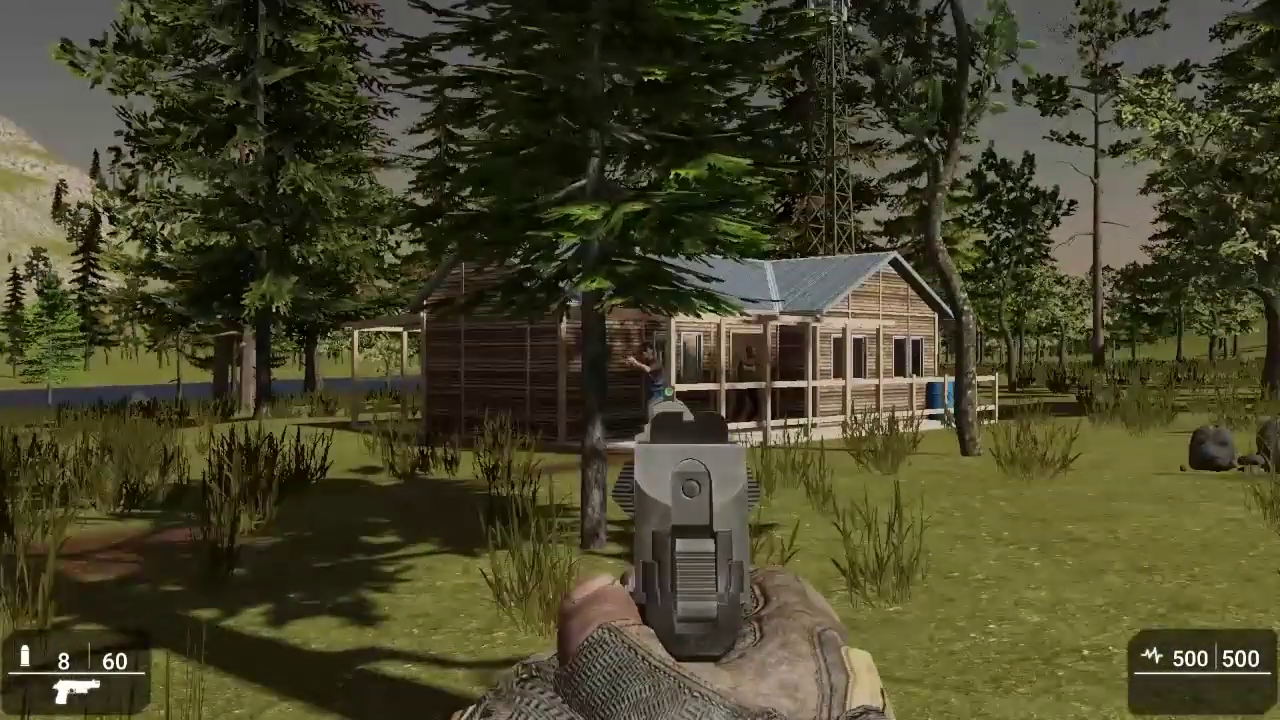
{"action": "left_click", "coordinate": [640, 360]}
{"action": "key", "text": "Escape"}
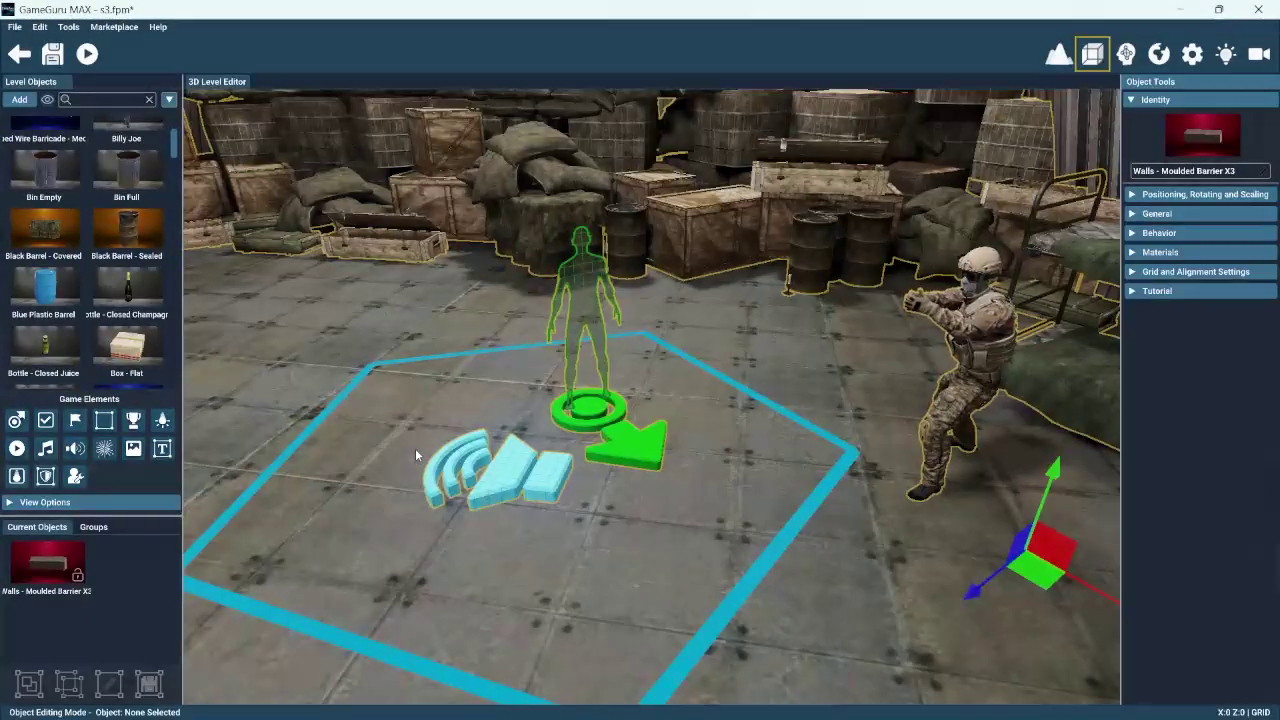
Play-test the hangar area by walking to the wooden bench and picking up the Magnum Pistol
{"action": "right_click_drag", "start_coordinate": [415, 448], "coordinate": [200, 450]}
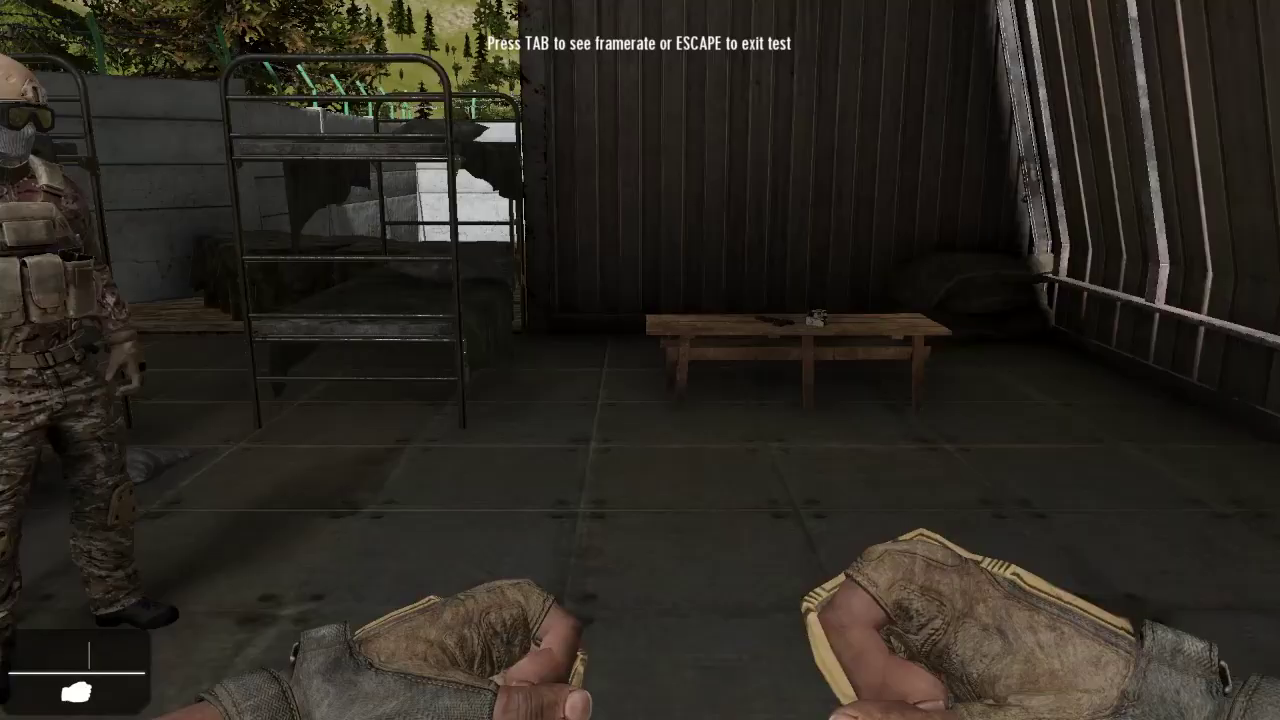
{"action": "key", "text": "w"}
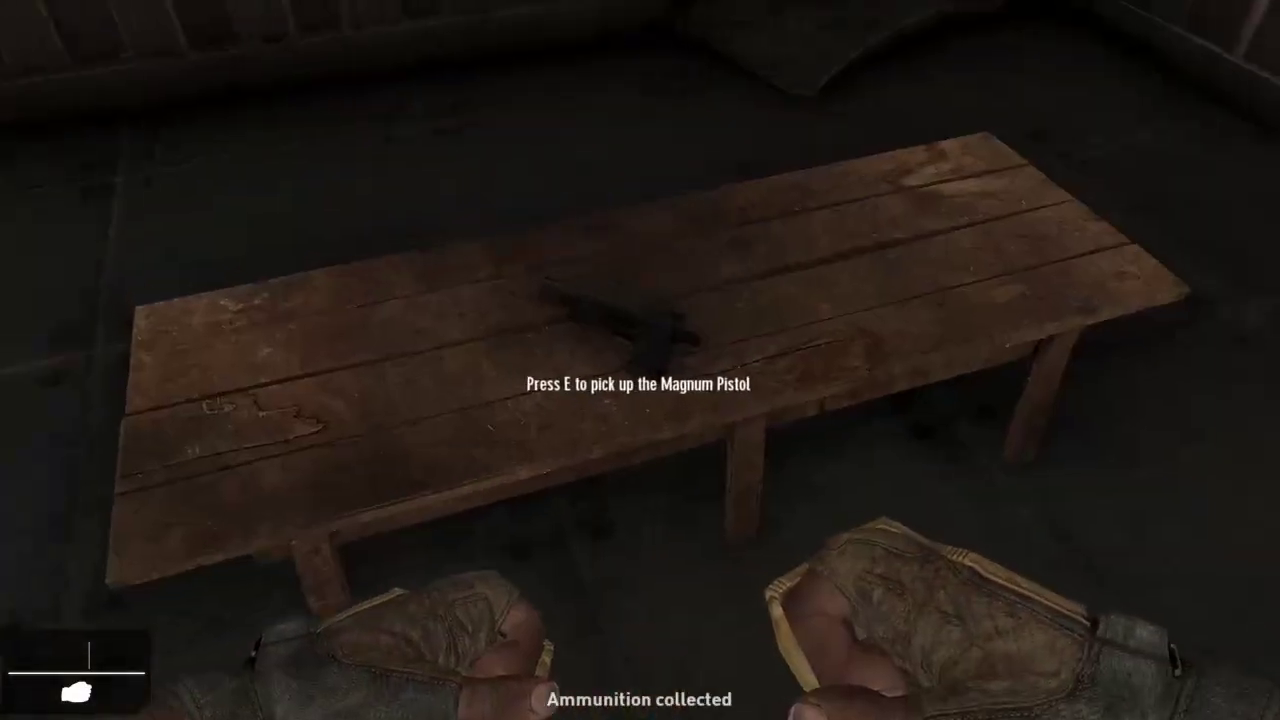
{"action": "key", "text": "e"}
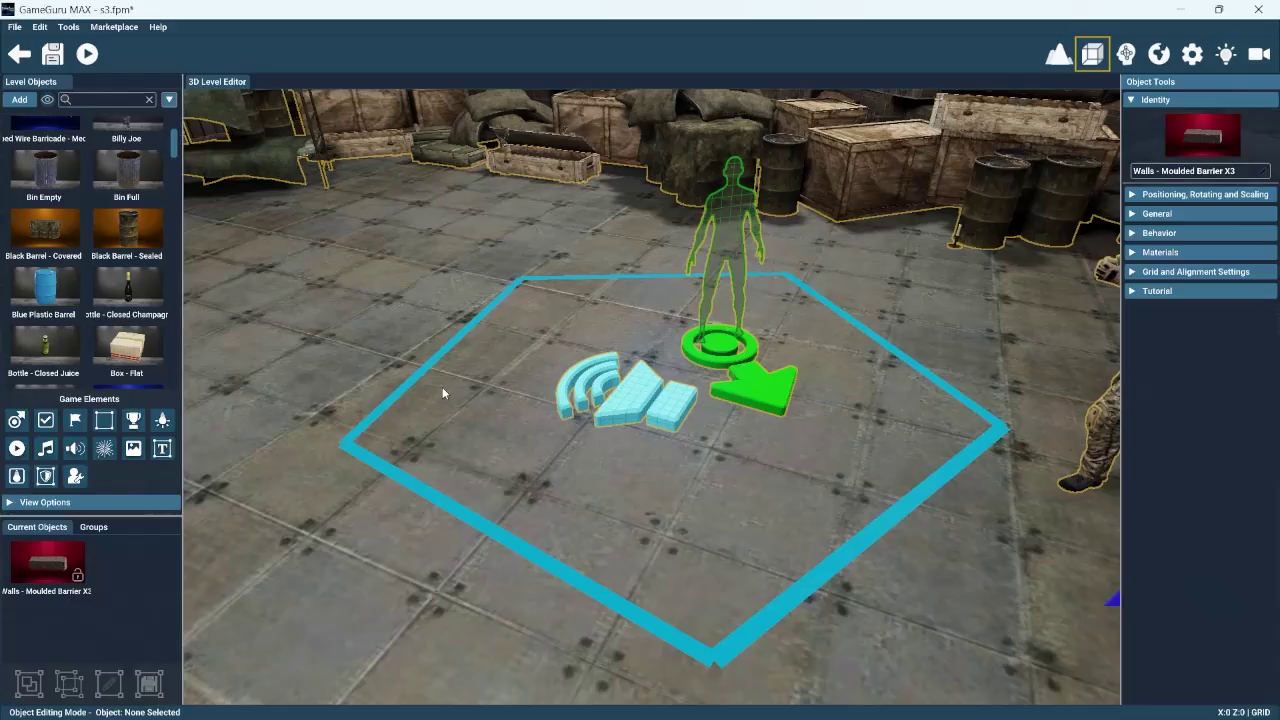
Add an Audio Zone on the tiled floor near the sandbags and select it for editing
{"action": "key", "text": "a"}
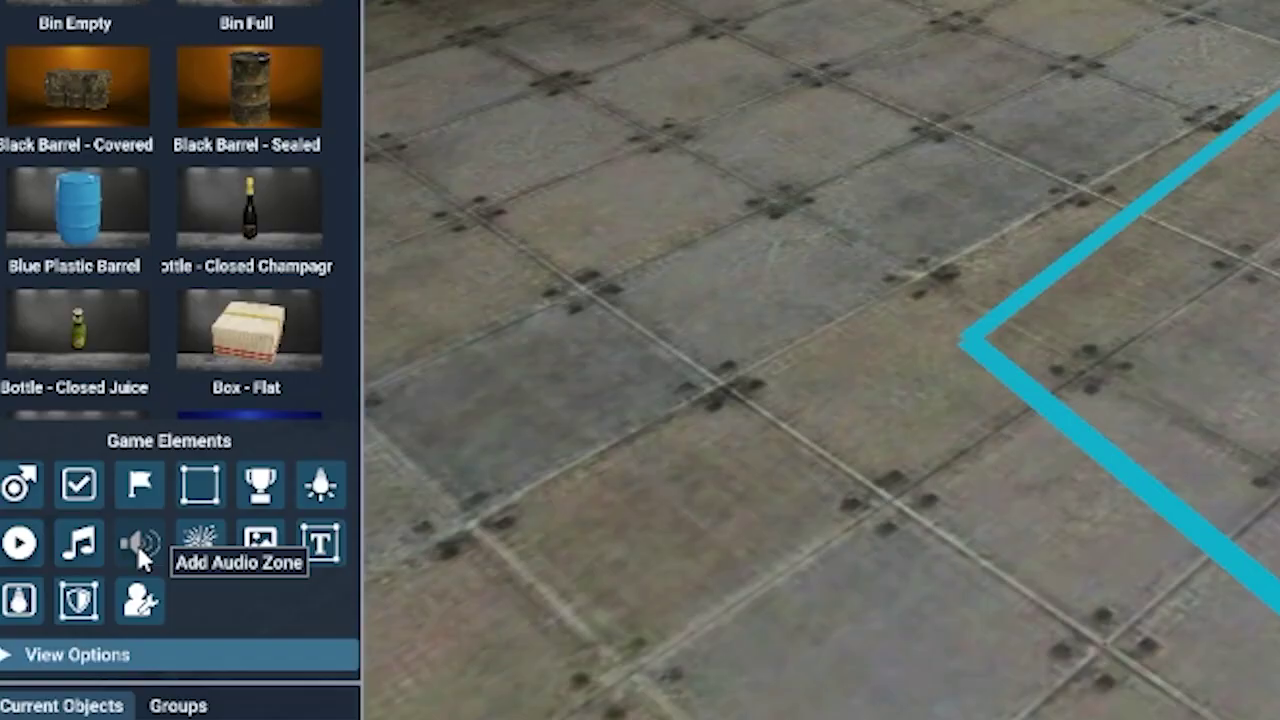
{"action": "left_click", "coordinate": [136, 542]}
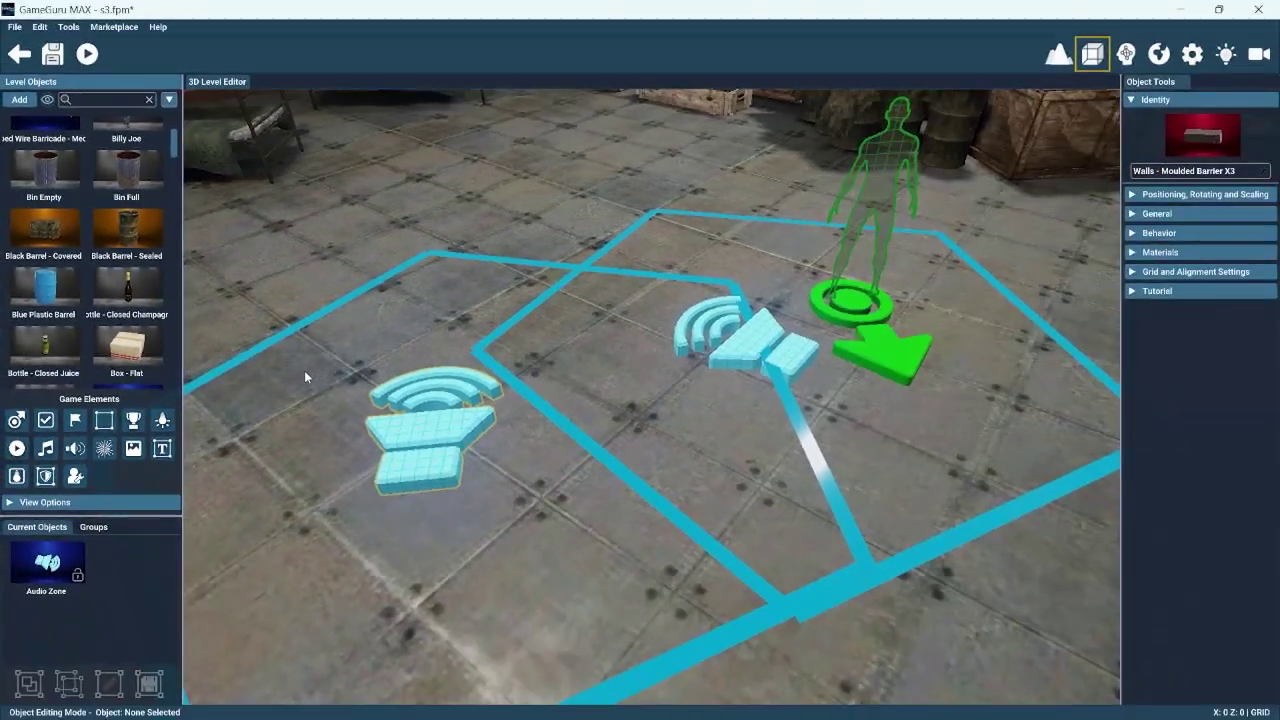
{"action": "left_click", "coordinate": [333, 356]}
{"action": "right_click_drag", "start_coordinate": [334, 351], "coordinate": [180, 334]}
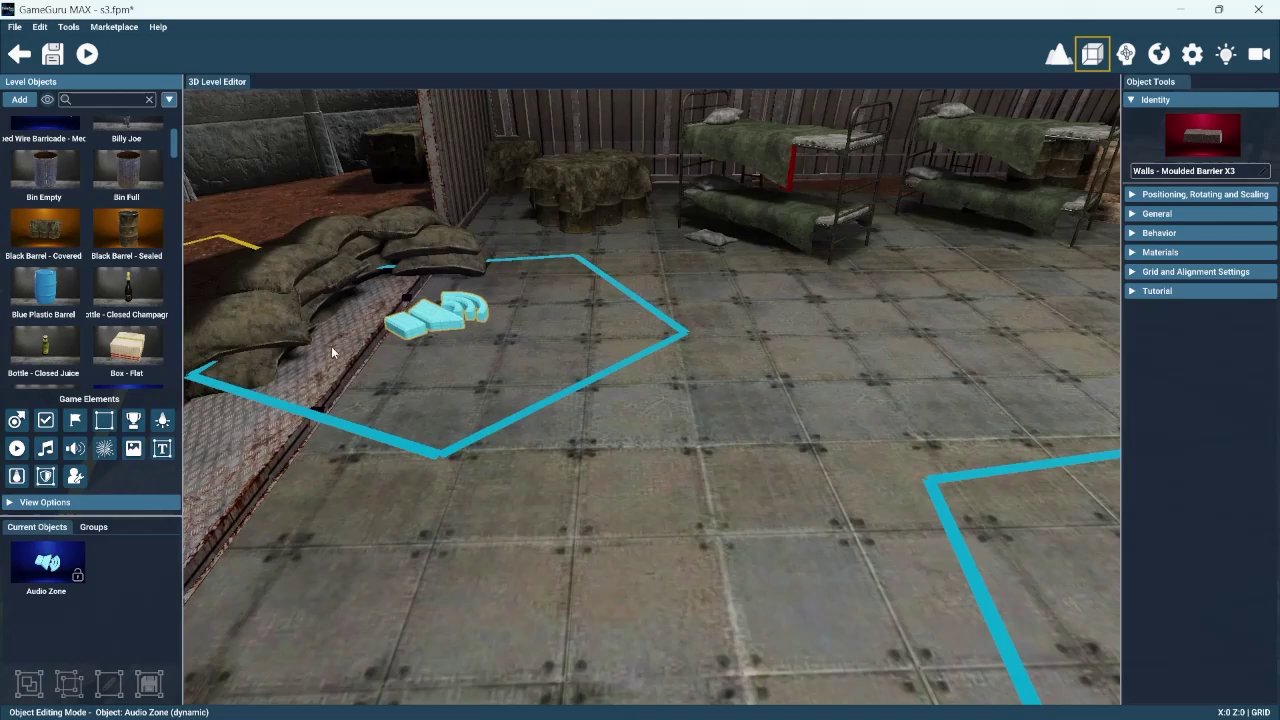
{"action": "left_click", "coordinate": [428, 481]}
{"action": "right_click_drag", "start_coordinate": [437, 465], "coordinate": [737, 451]}
{"action": "left_click_drag", "start_coordinate": [880, 309], "coordinate": [883, 207]}
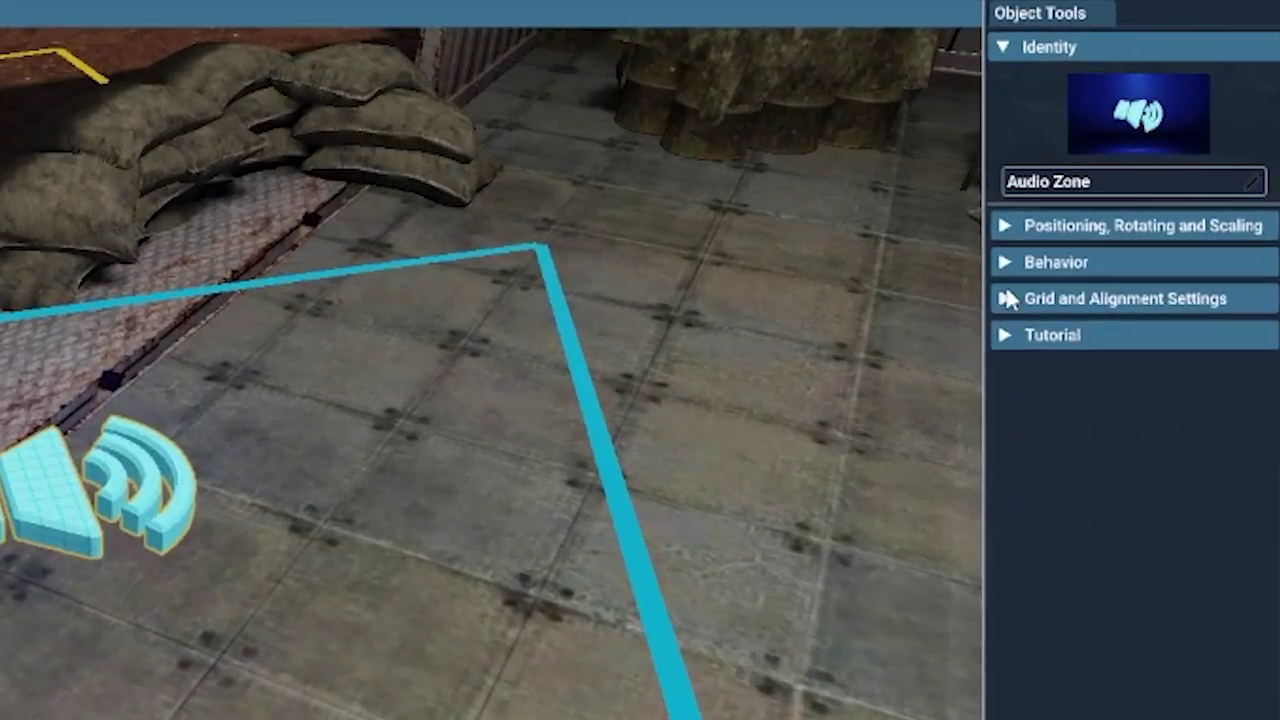
Show the Audio Zone's behavior settings and browse the sound library for its Sound0 slot, closing the library without choosing a file
{"action": "left_click", "coordinate": [1136, 214]}
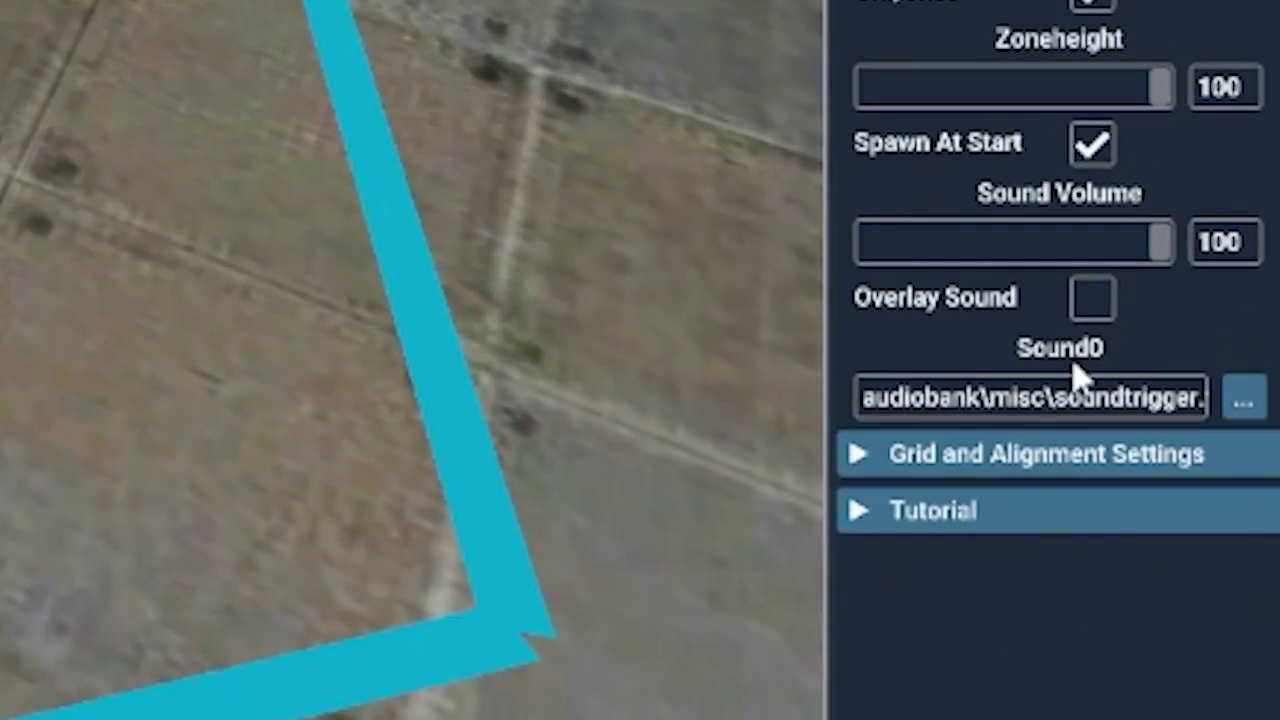
{"action": "left_click", "coordinate": [1240, 405]}
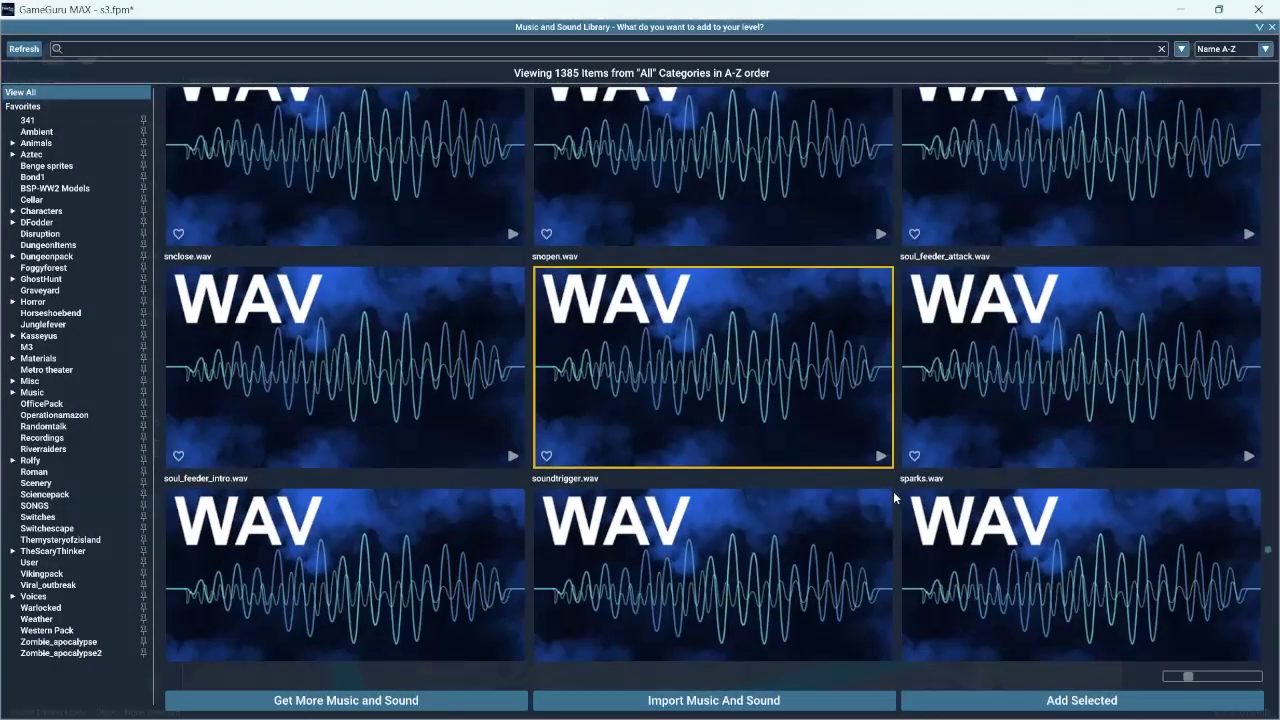
{"action": "scroll", "coordinate": [893, 491], "scroll_direction": "up", "scroll_amount": 5}
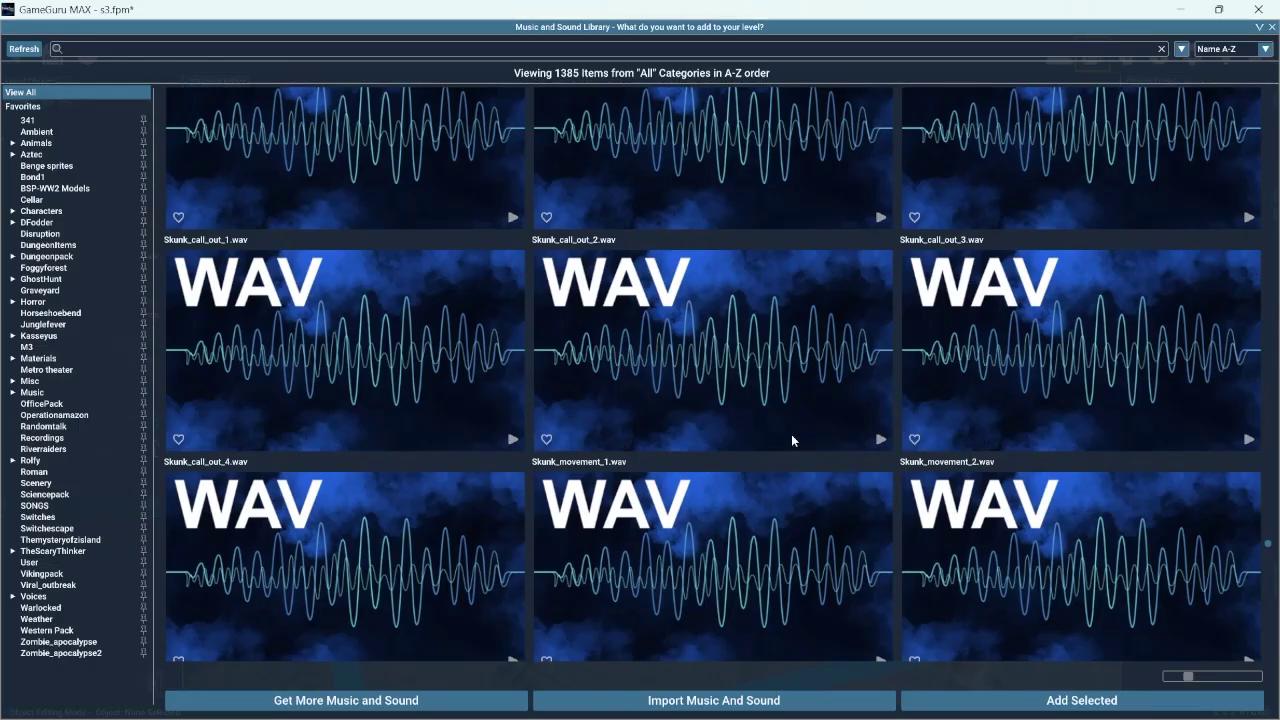
{"action": "scroll", "coordinate": [690, 364], "scroll_direction": "down", "scroll_amount": 3}
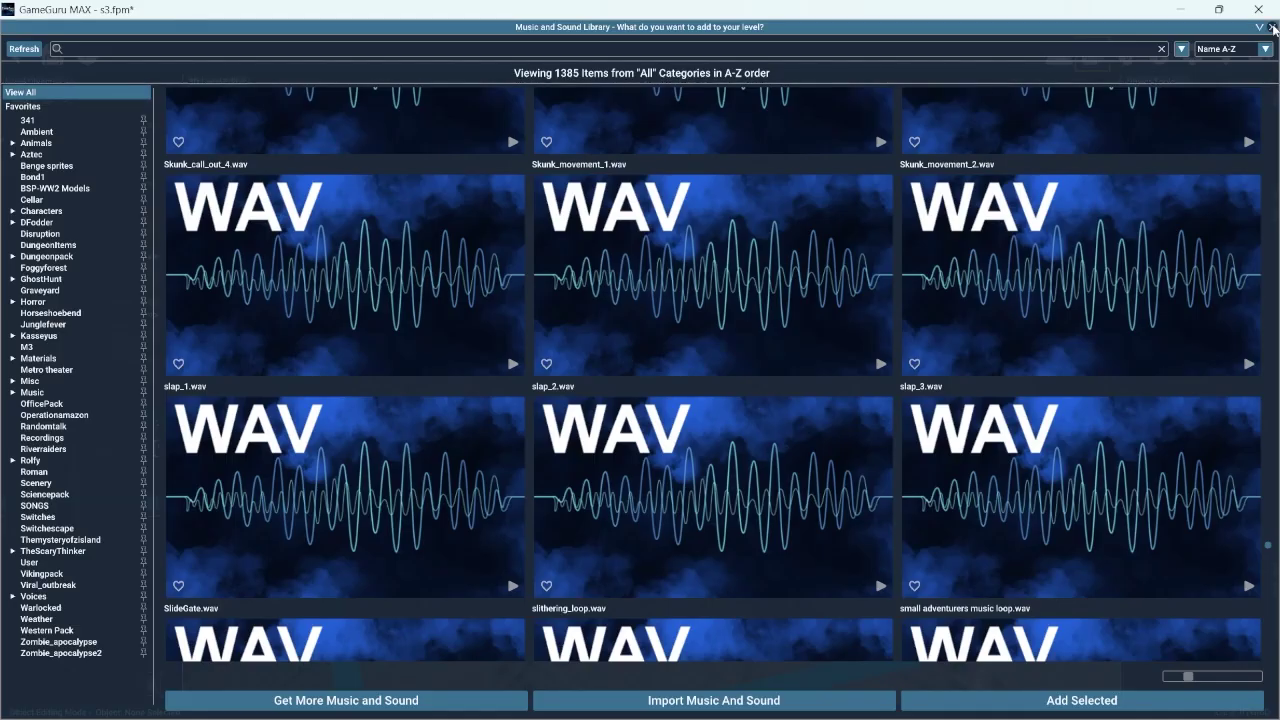
{"action": "scroll", "coordinate": [840, 320], "scroll_direction": "up", "scroll_amount": 2}
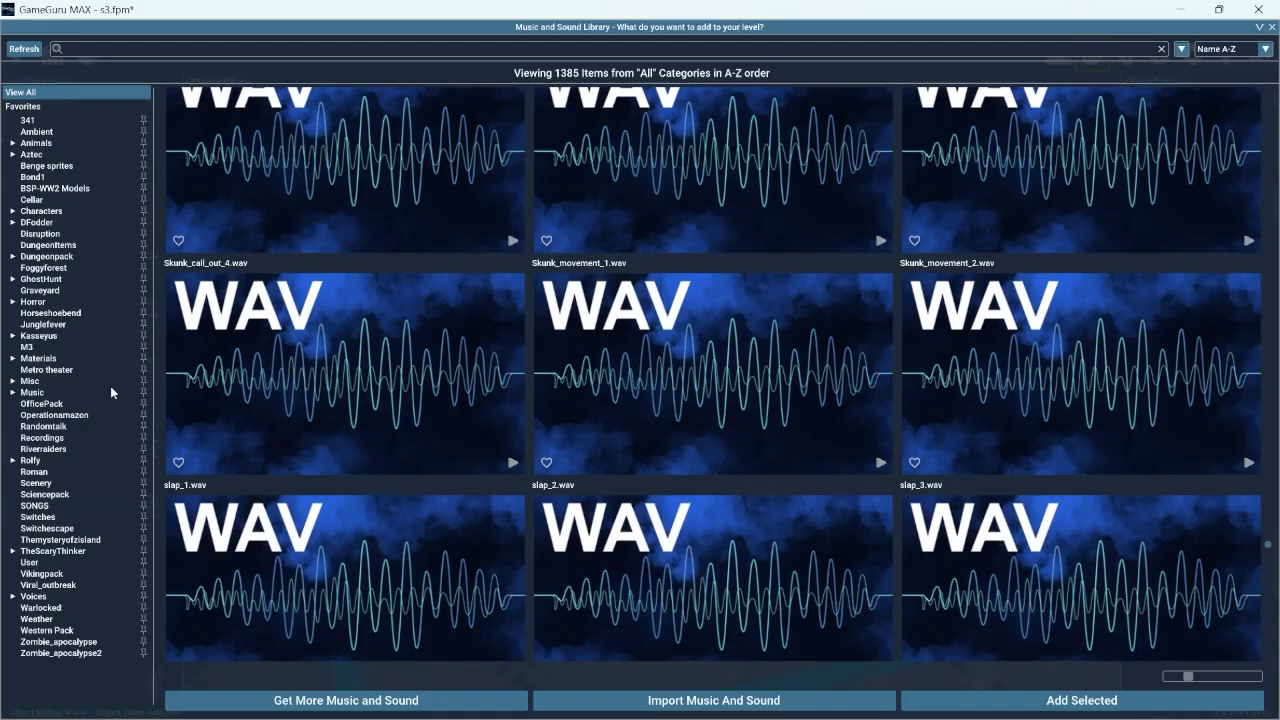
{"action": "scroll", "coordinate": [378, 302], "scroll_direction": "up", "scroll_amount": 5}
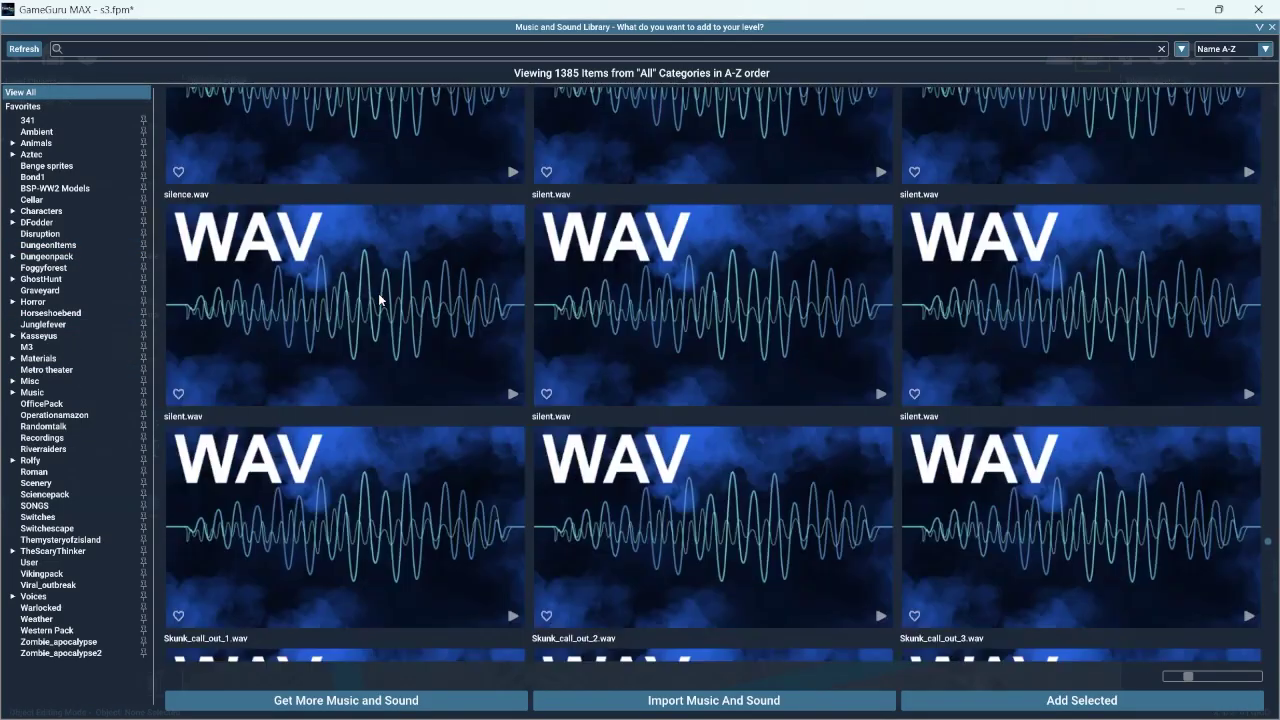
{"action": "scroll", "coordinate": [378, 293], "scroll_direction": "up", "scroll_amount": 15}
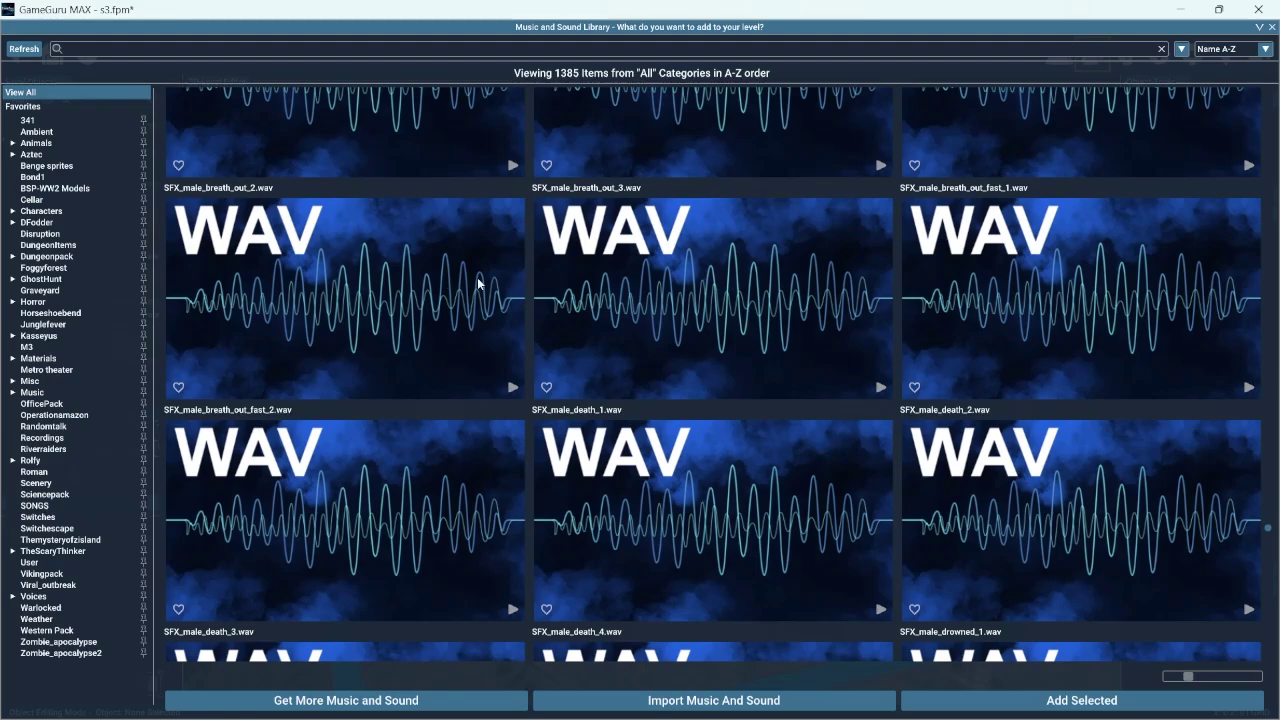
{"action": "left_click", "coordinate": [1271, 28]}
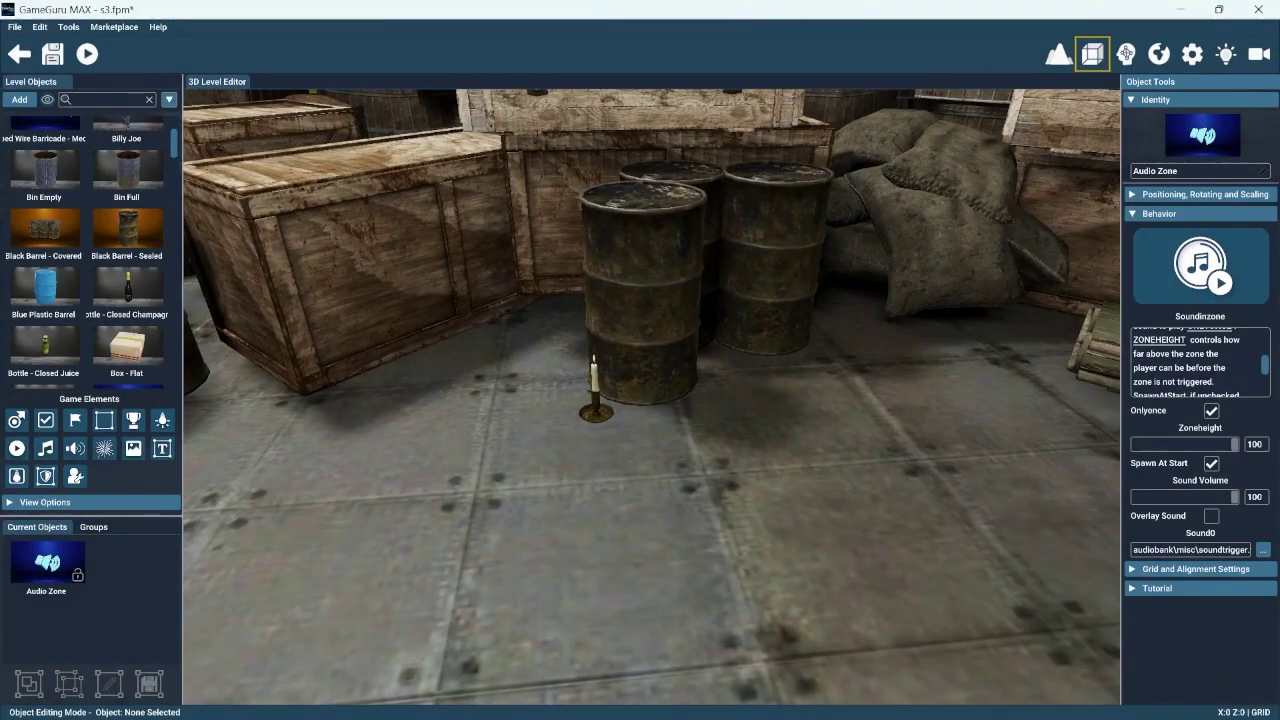
Add a light at the candle on the floor in front of the barrels
{"action": "scroll", "coordinate": [987, 286], "scroll_direction": "down", "scroll_amount": 3}
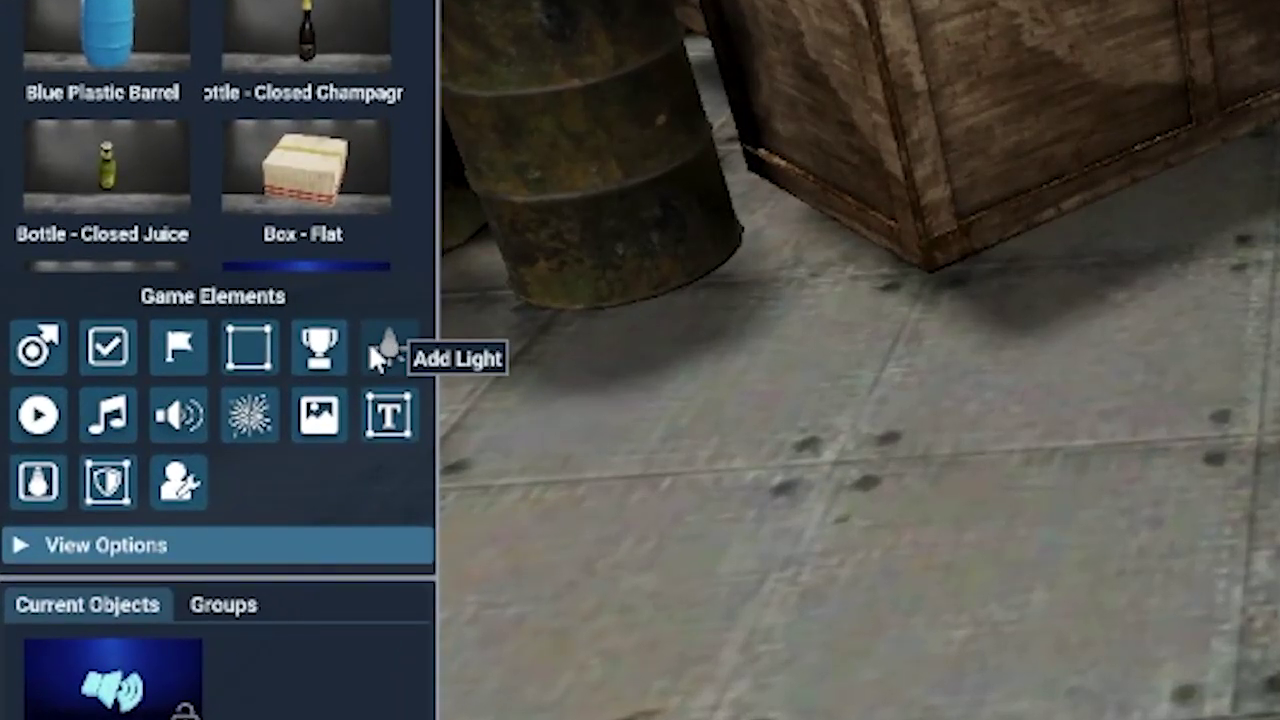
{"action": "left_click", "coordinate": [372, 350]}
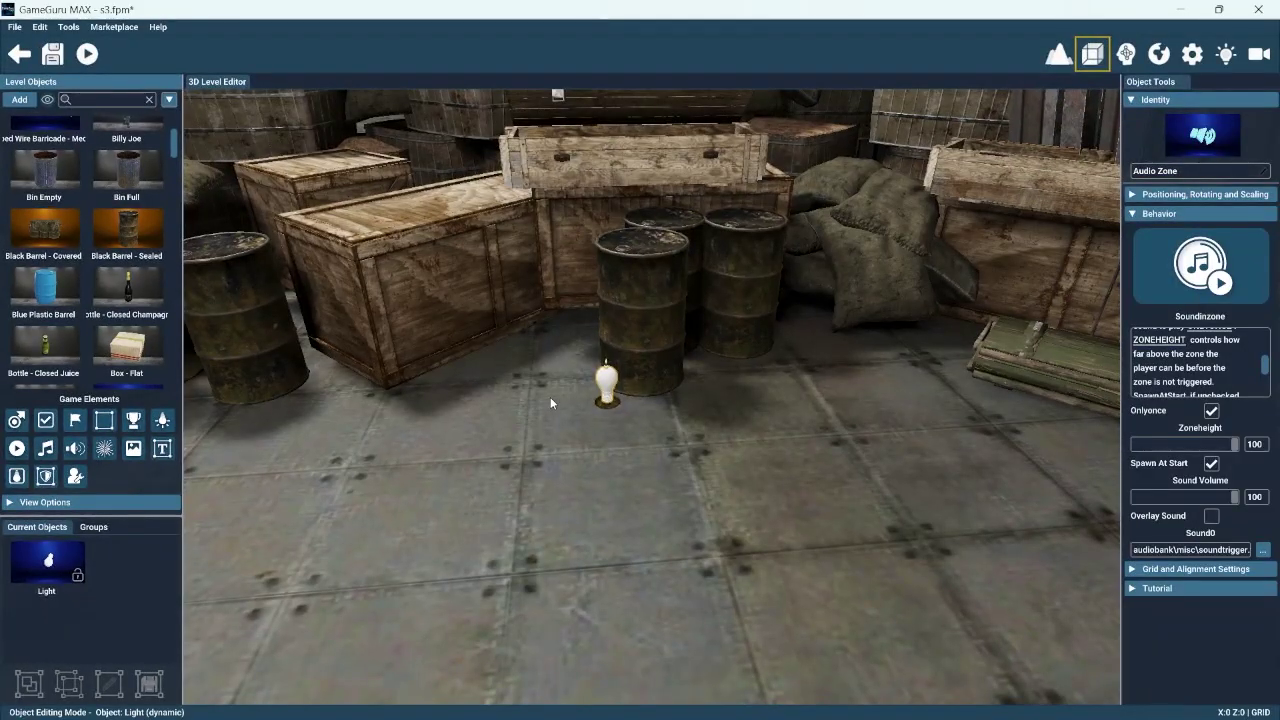
{"action": "left_click", "coordinate": [550, 400]}
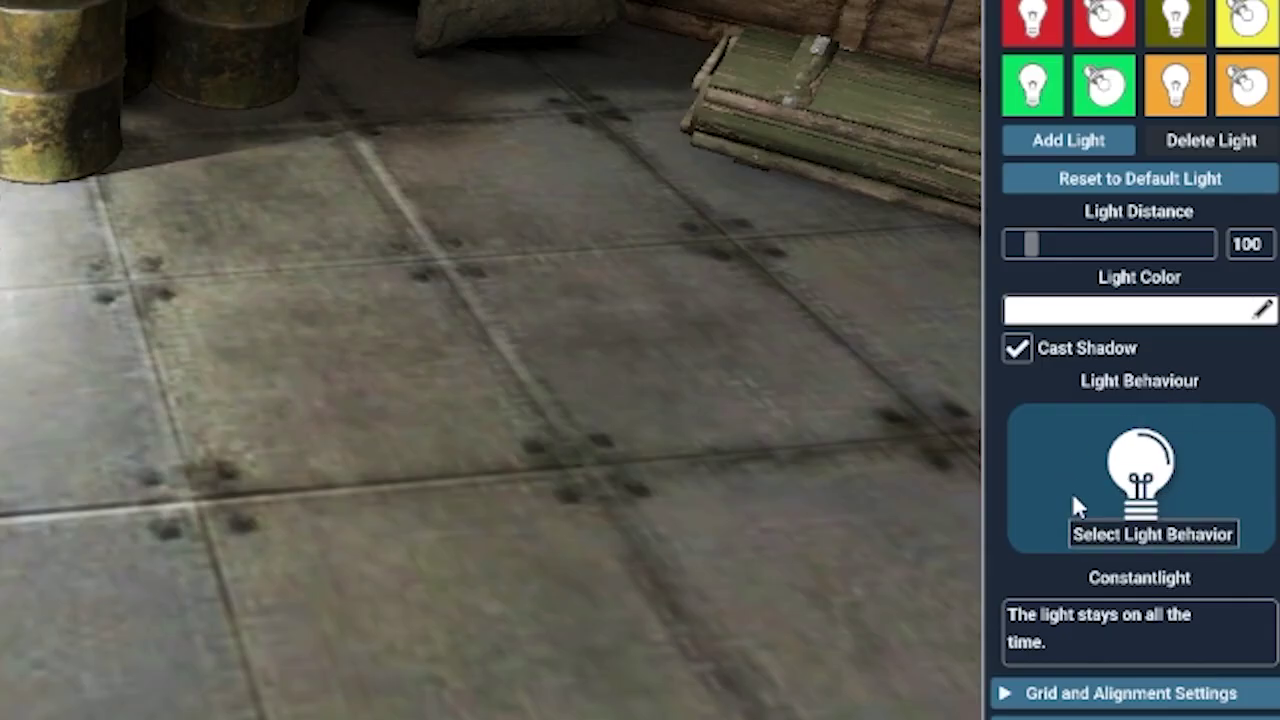
Change the new light's behavior to Flame Light
{"action": "left_click", "coordinate": [1118, 508]}
{"action": "scroll", "coordinate": [1144, 490], "scroll_direction": "up", "scroll_amount": 3}
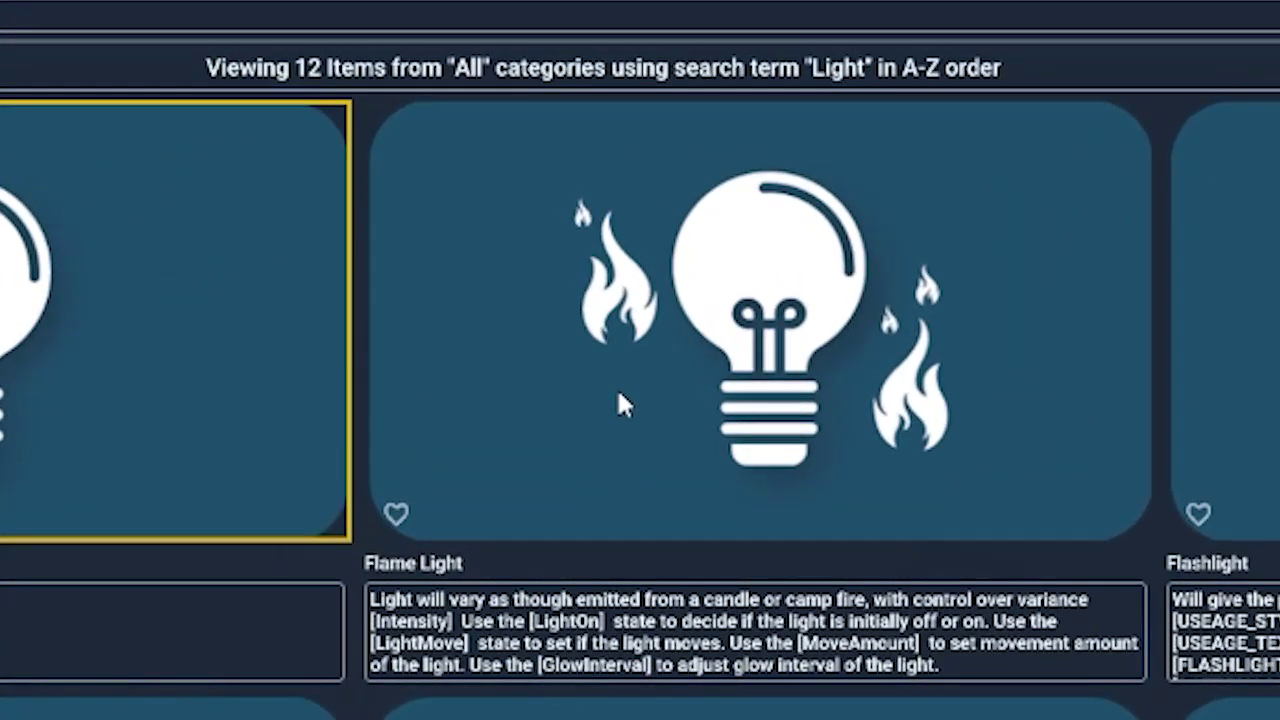
{"action": "double_click", "coordinate": [650, 226]}
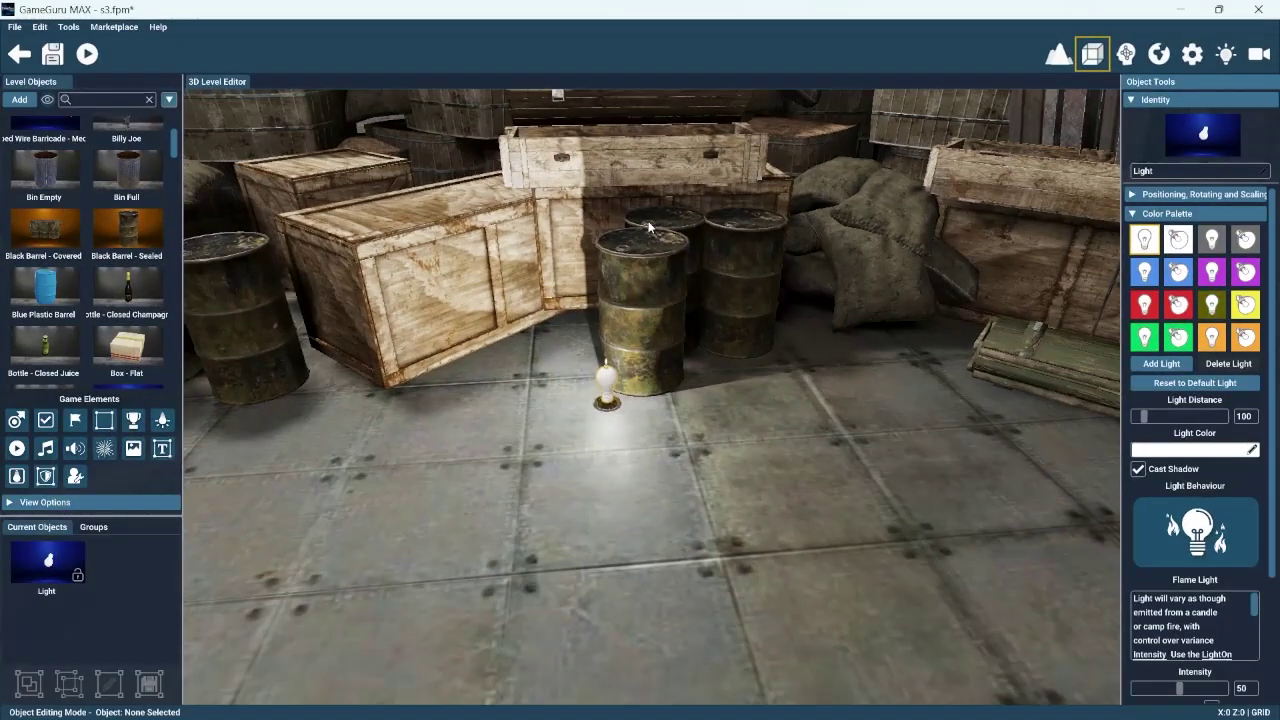
Set the candle light's color to dark yellow, #494001
{"action": "left_click", "coordinate": [607, 384]}
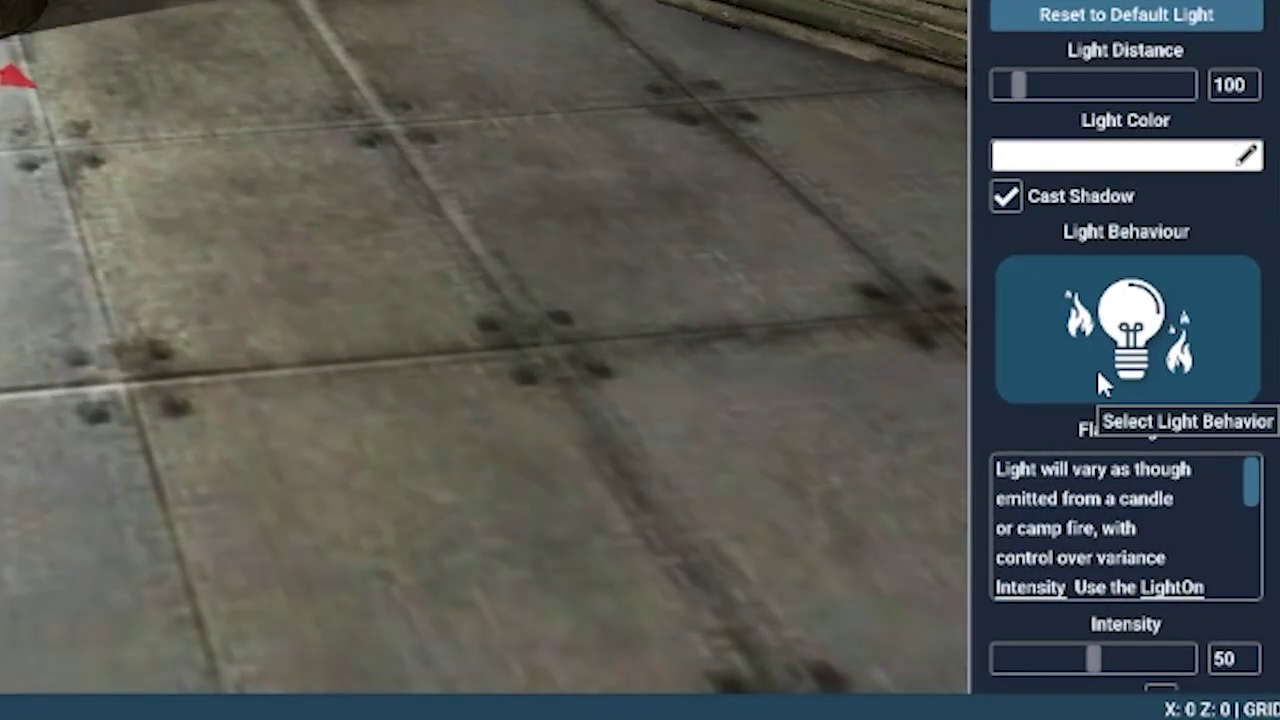
{"action": "left_click", "coordinate": [1133, 150]}
{"action": "left_click_drag", "start_coordinate": [1166, 262], "coordinate": [1166, 271]}
{"action": "mouse_move", "coordinate": [1270, 268]}
{"action": "left_mouse_down"}
{"action": "mouse_move", "coordinate": [1268, 210]}
{"action": "mouse_move", "coordinate": [1221, 222]}
{"action": "mouse_move", "coordinate": [1257, 305]}
{"action": "mouse_move", "coordinate": [1252, 377]}
{"action": "left_mouse_up"}
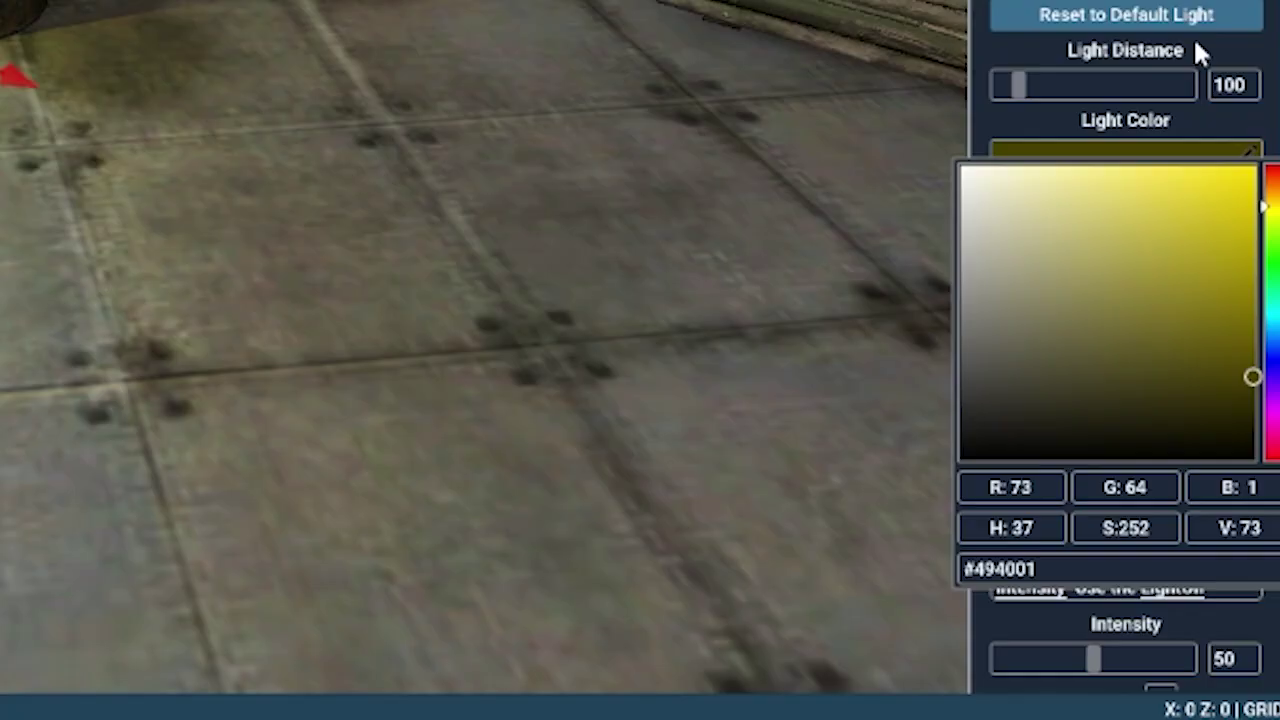
Set the candle light's distance to 90 and toggle its shadow casting, leaving it enabled
{"action": "left_click", "coordinate": [1010, 88]}
{"action": "left_click_drag", "start_coordinate": [1068, 86], "coordinate": [1016, 88]}
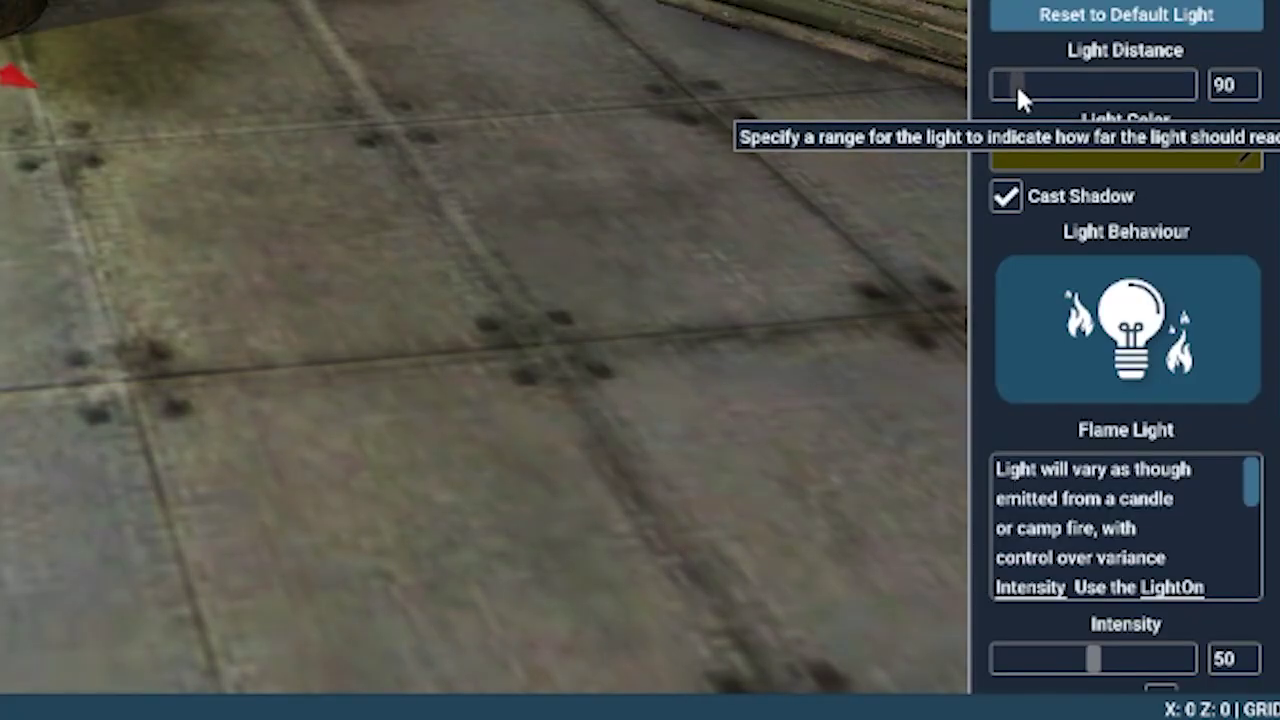
{"action": "left_click", "coordinate": [1005, 197]}
{"action": "left_click", "coordinate": [1006, 197]}
{"action": "left_click", "coordinate": [1005, 197]}
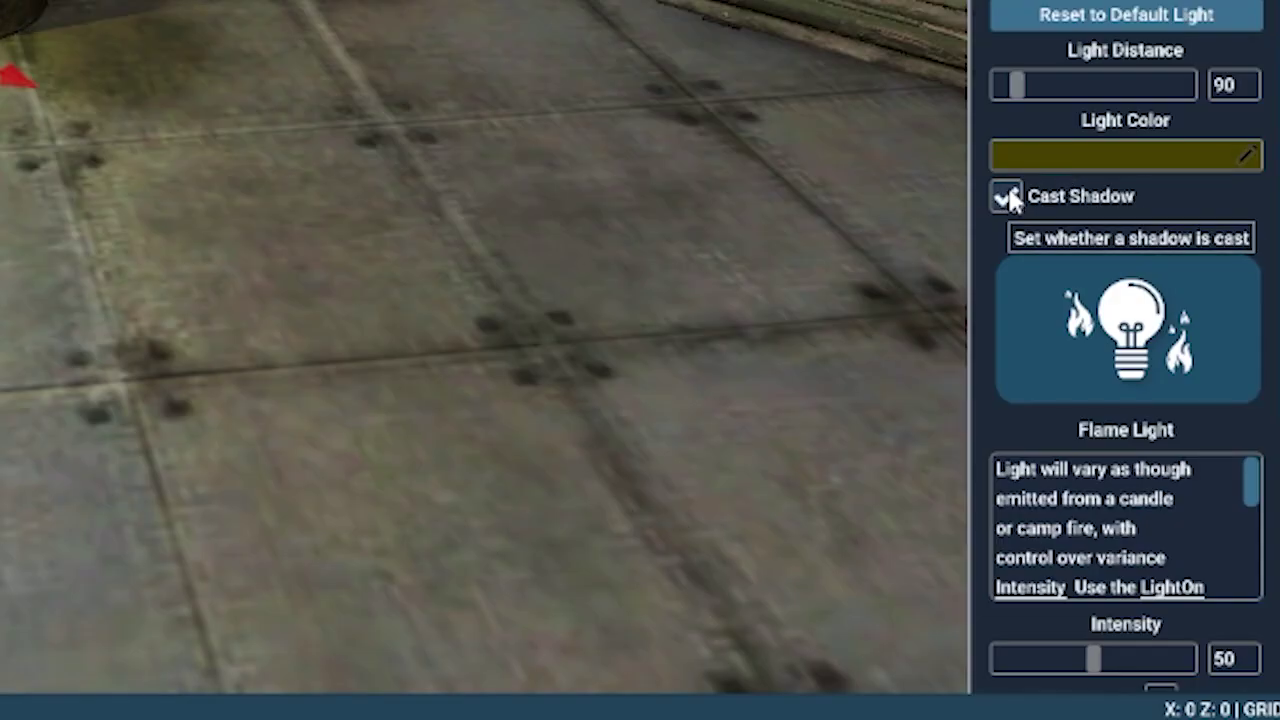
Adjust the intensity of the candle's Flame Light behavior
{"action": "scroll", "coordinate": [1042, 299], "scroll_direction": "down", "scroll_amount": 3}
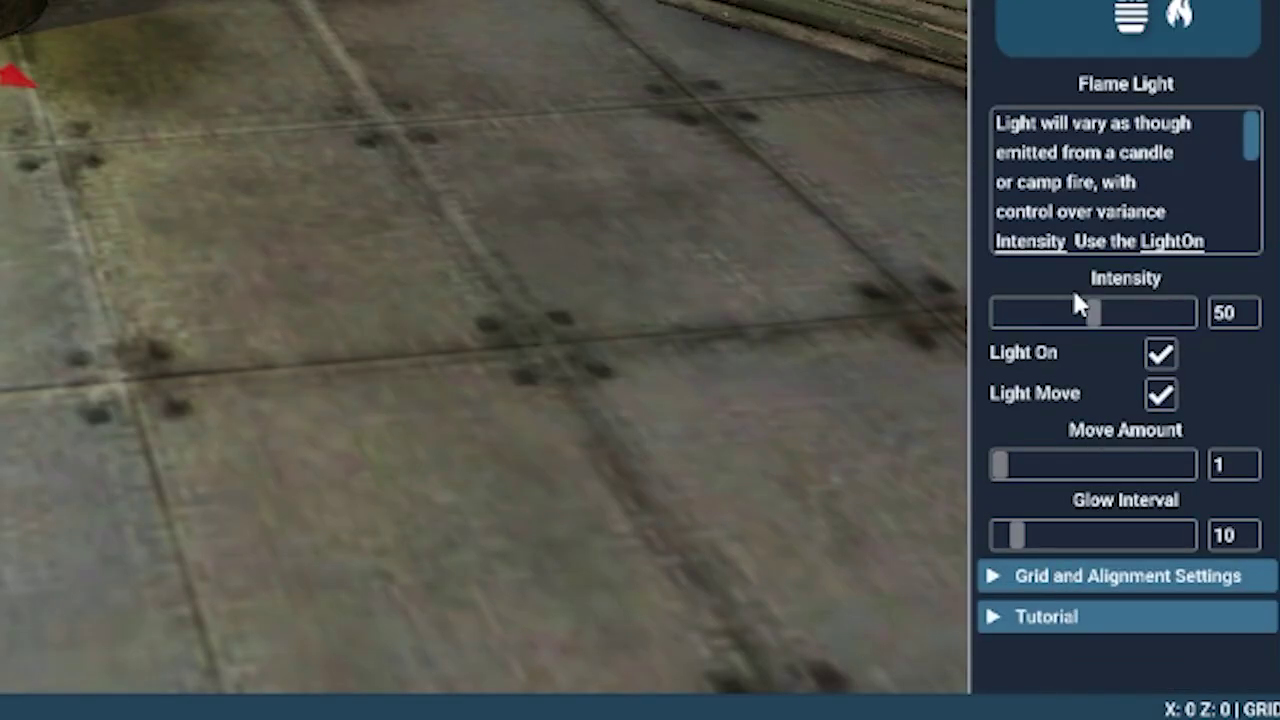
{"action": "left_click_drag", "start_coordinate": [1111, 314], "coordinate": [1077, 307]}
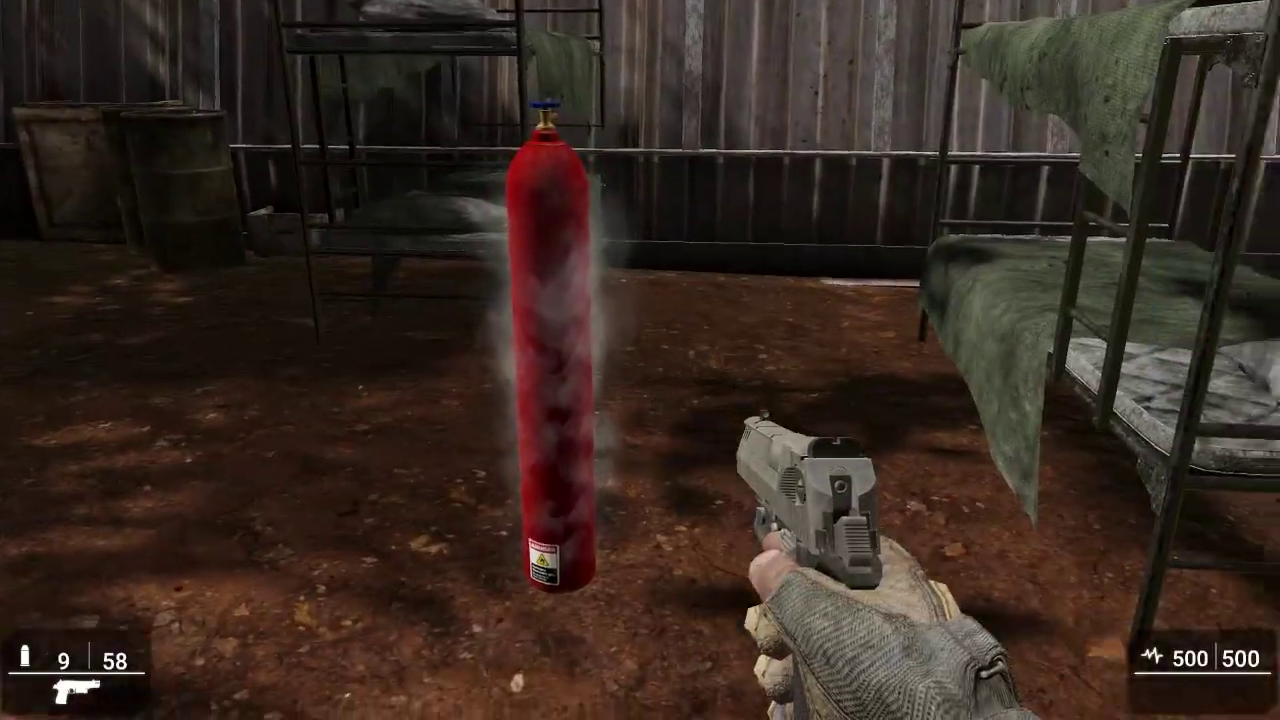
Play-test the camp and view the particle effect around the red gas cylinder from several sides
{"action": "key", "text": "a"}
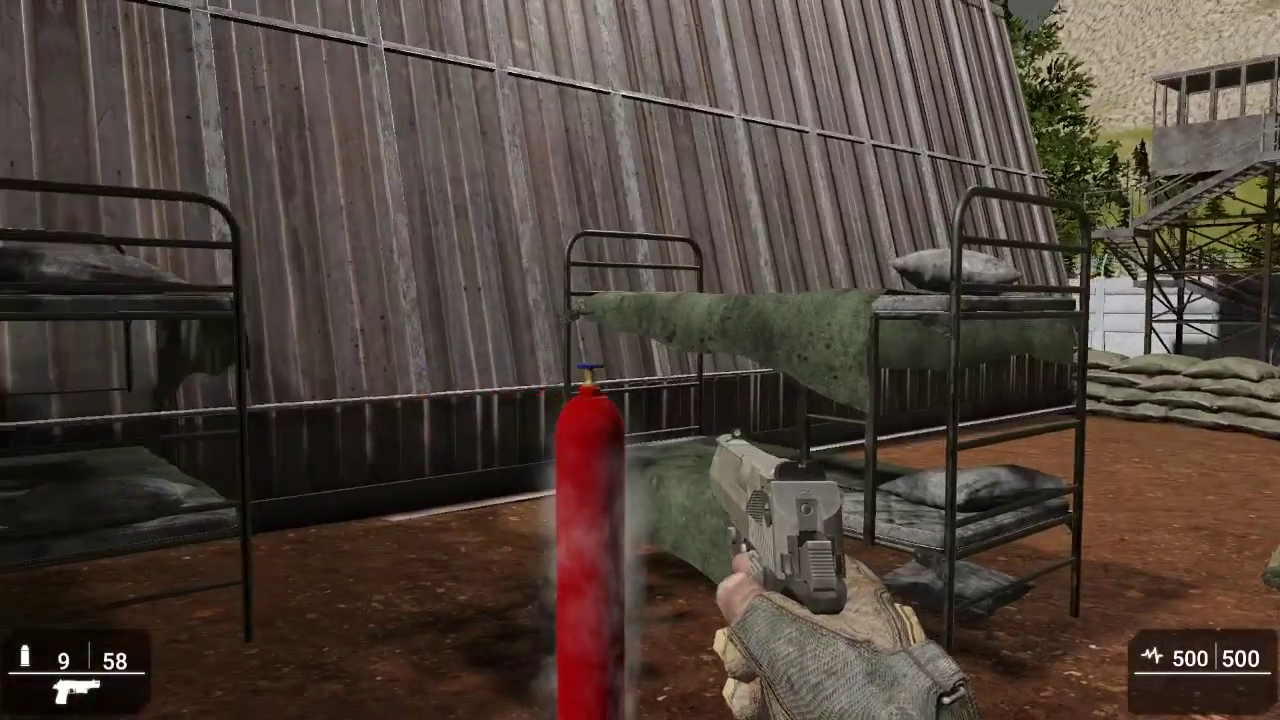
{"action": "key", "text": "s"}
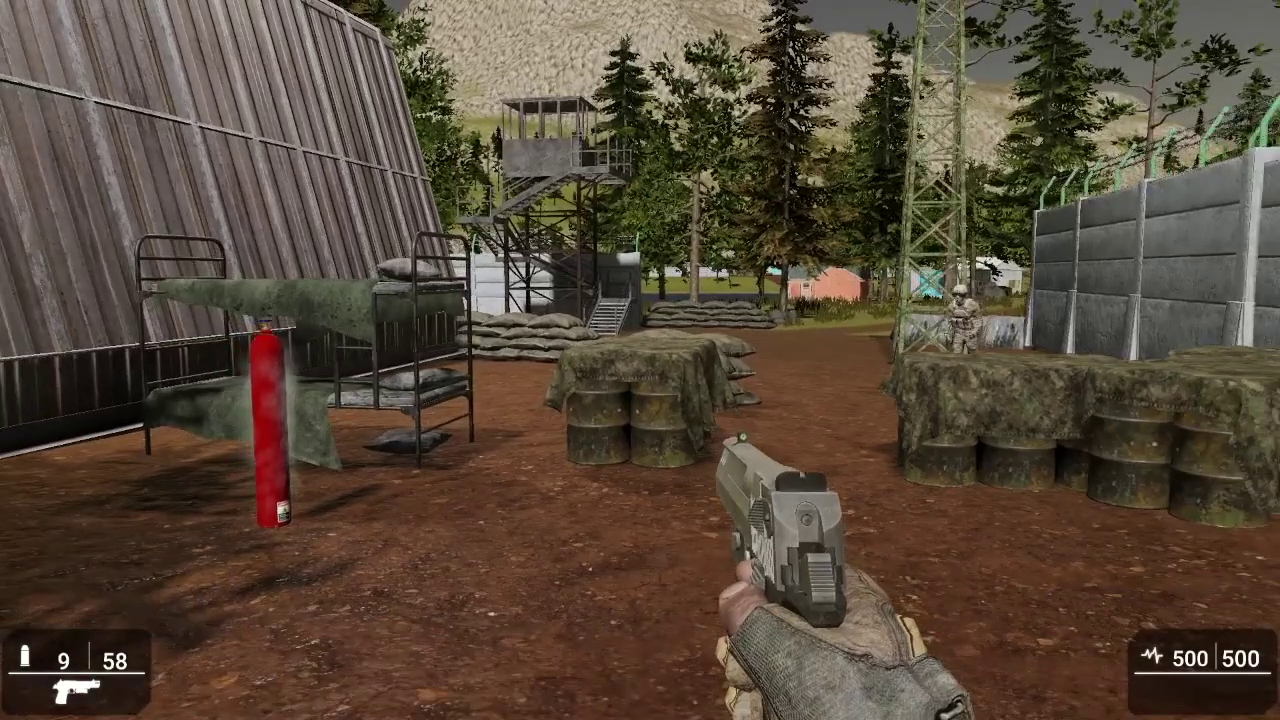
Walk forward through the camp past the smoking red gas cylinder in the running play-test
{"action": "key", "text": "w"}
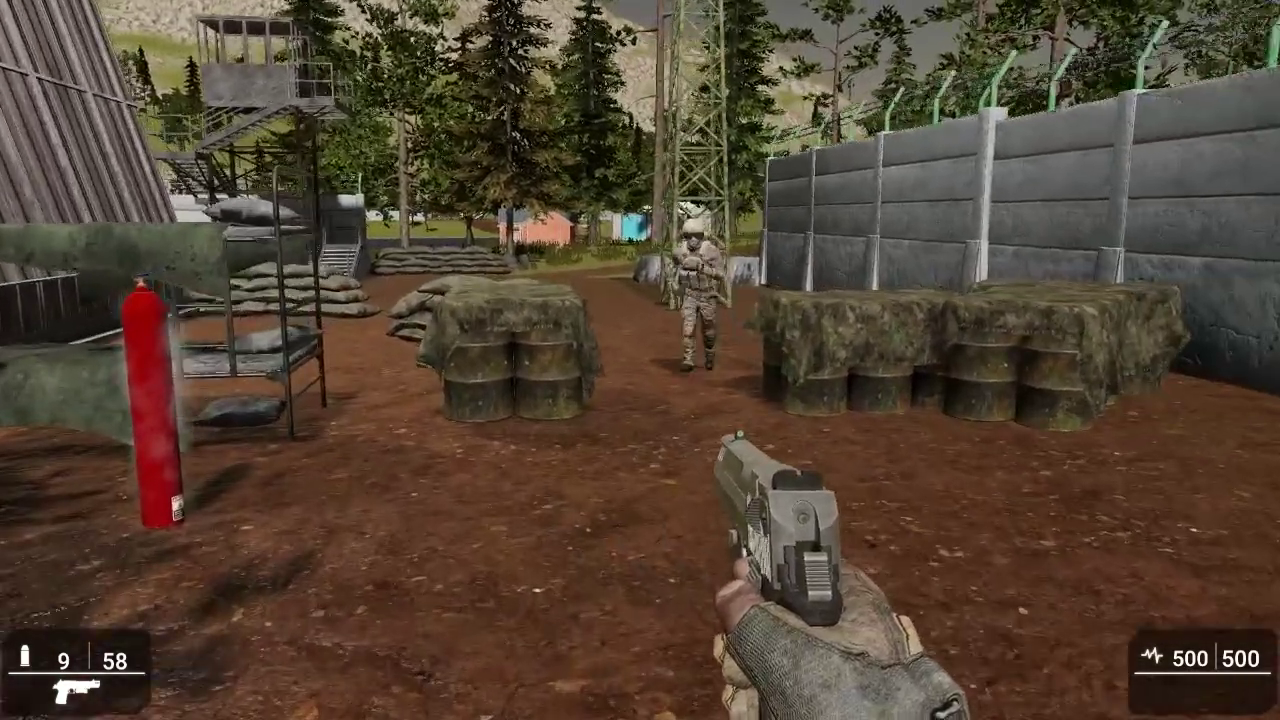
{"action": "key", "text": "w"}
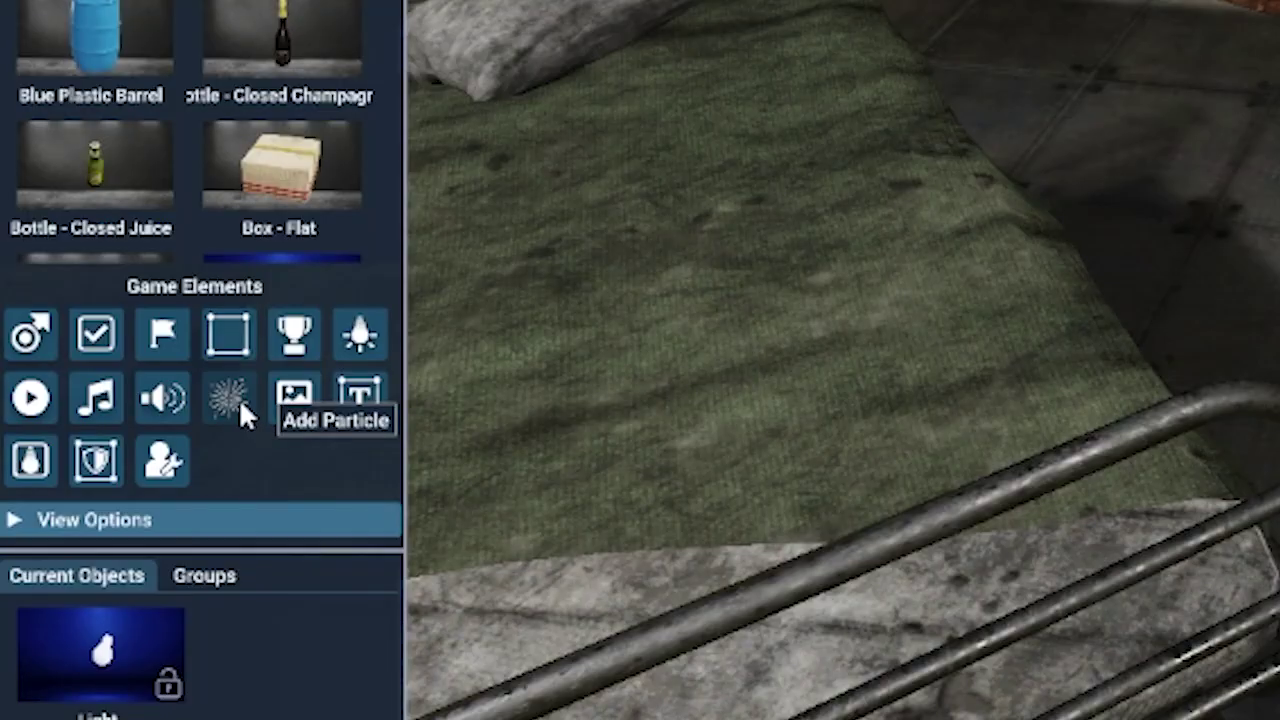
Add a particle element at the red gas cylinder between the beds and choose the smoke_thick effect
{"action": "left_click", "coordinate": [228, 392]}
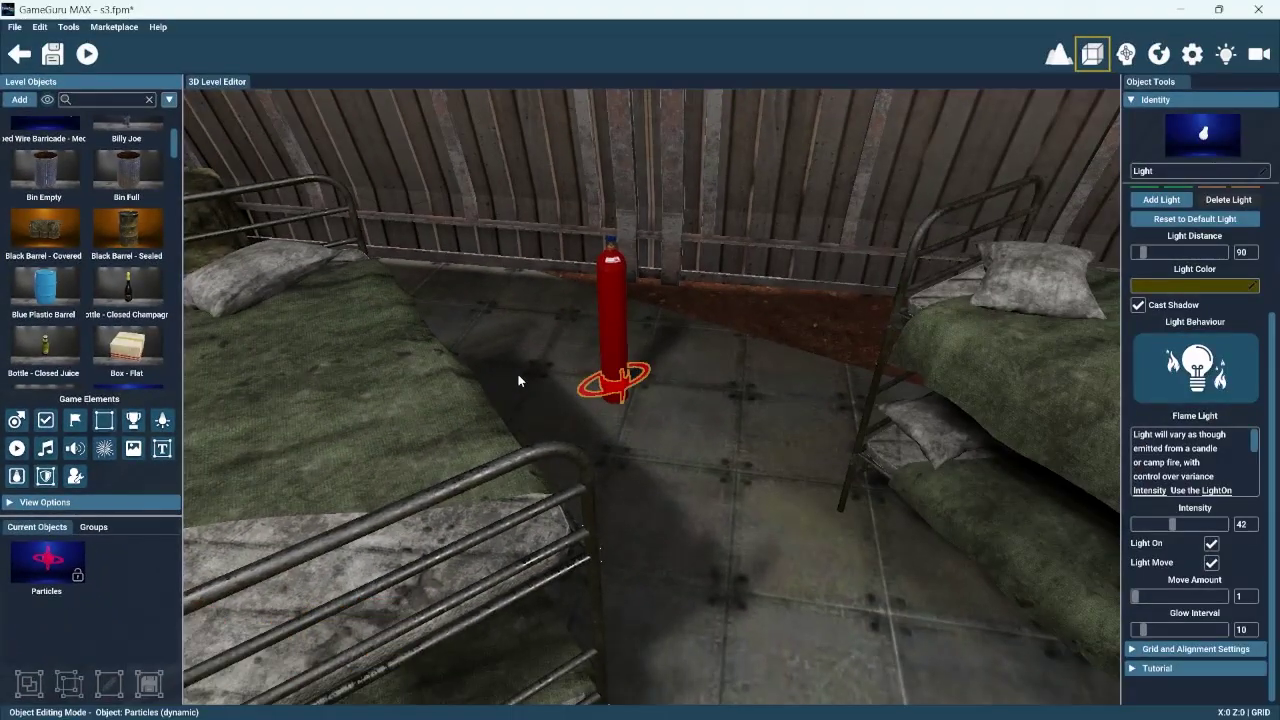
{"action": "left_click", "coordinate": [600, 372]}
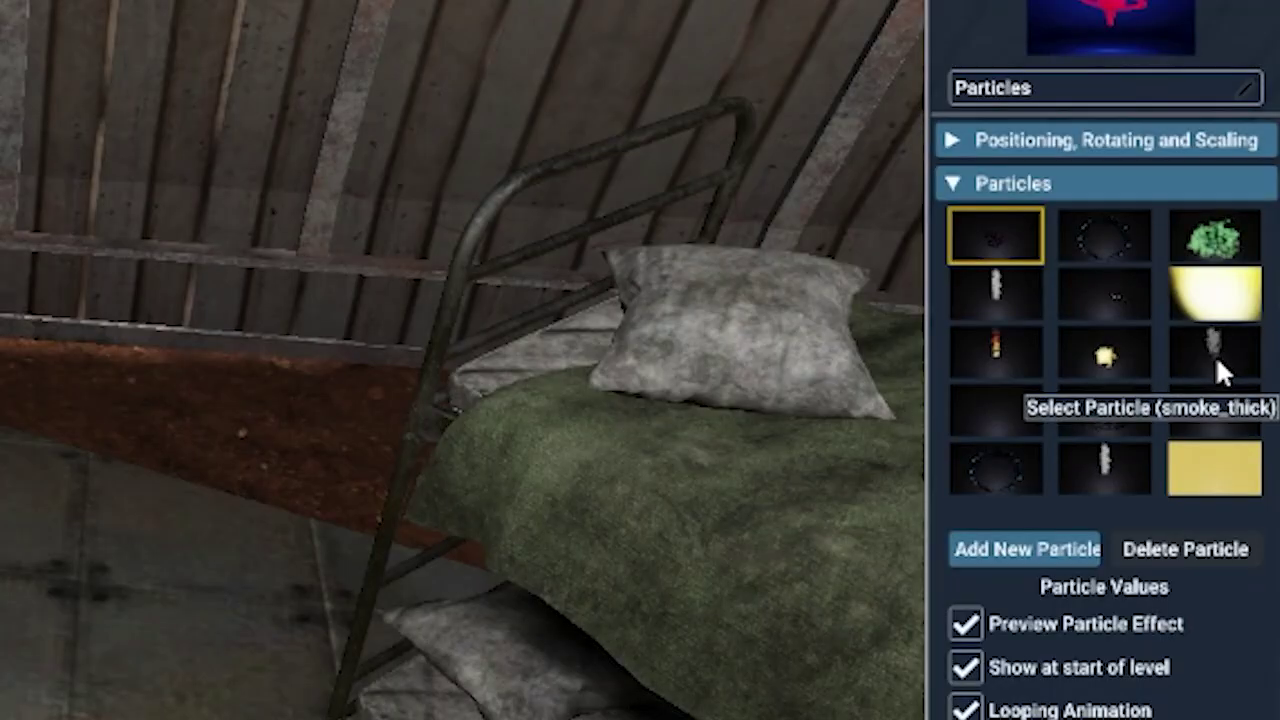
{"action": "left_click", "coordinate": [1212, 362]}
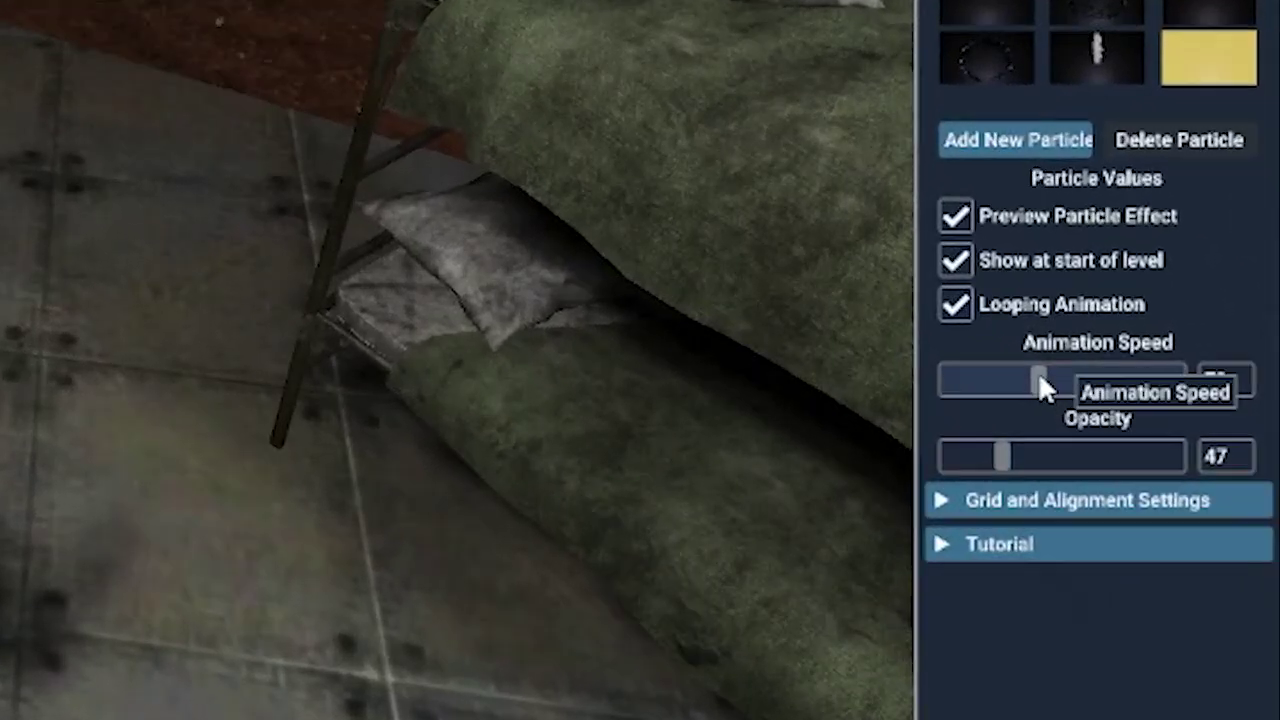
Set the smoke particle's animation speed to 28 and its opacity to 9
{"action": "left_click_drag", "start_coordinate": [1178, 484], "coordinate": [1222, 490]}
{"action": "left_click", "coordinate": [1140, 385]}
{"action": "left_click_drag", "start_coordinate": [1138, 385], "coordinate": [1062, 377]}
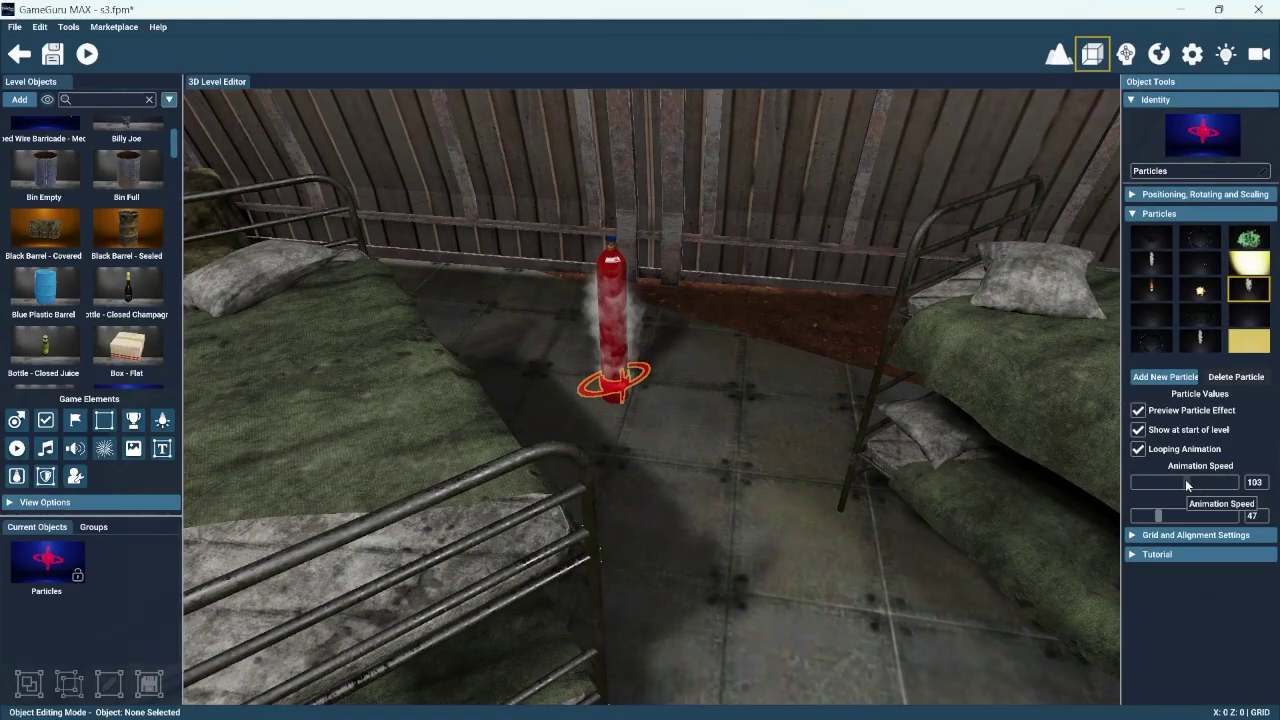
{"action": "left_click_drag", "start_coordinate": [1187, 485], "coordinate": [1141, 516]}
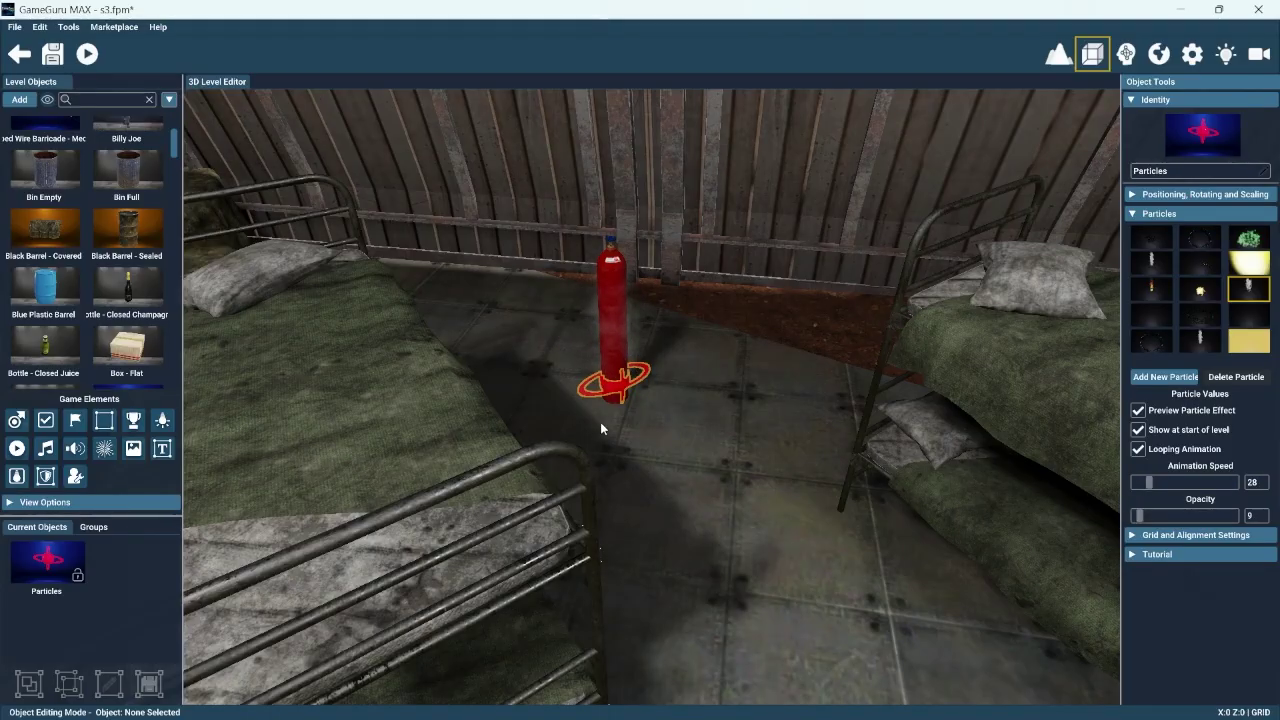
Add a second text zone on the ground beside the existing text zone near the lattice tower
{"action": "right_click_drag", "start_coordinate": [500, 389], "coordinate": [520, 440]}
{"action": "key", "text": "w"}
{"action": "key", "text": "s"}
{"action": "key", "text": "w"}
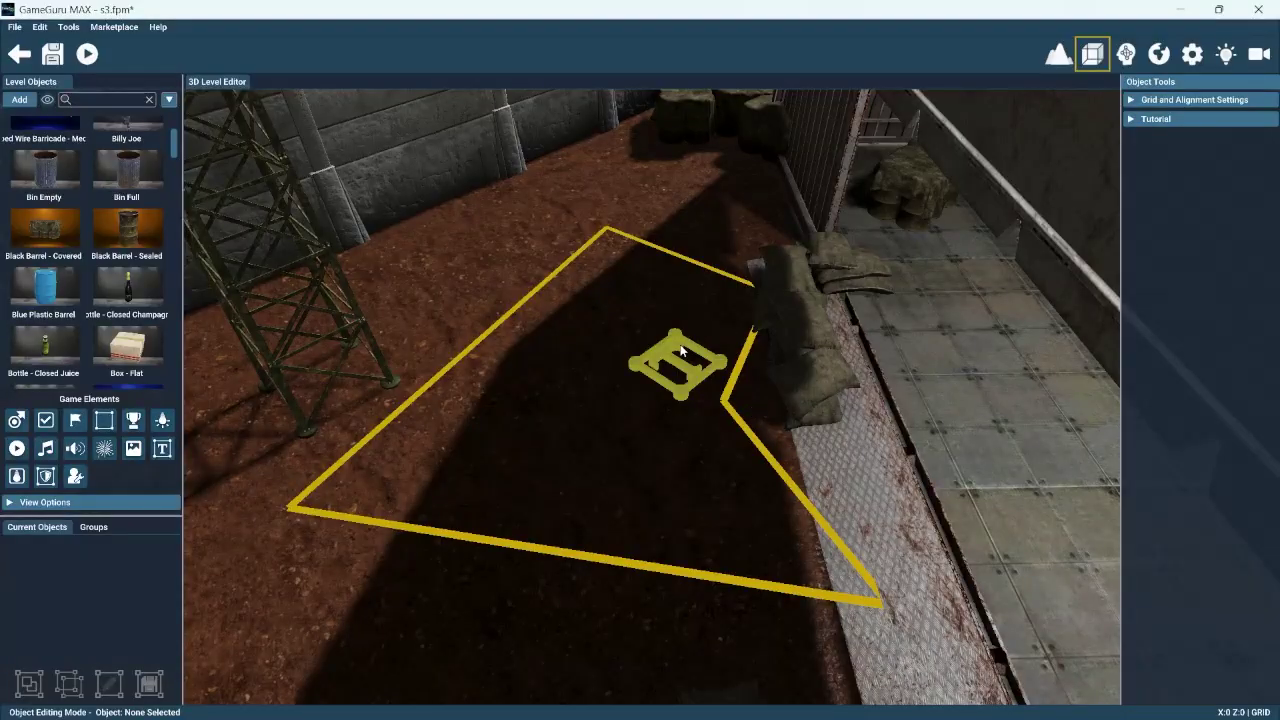
{"action": "scroll", "coordinate": [680, 350], "scroll_direction": "down", "scroll_amount": 5}
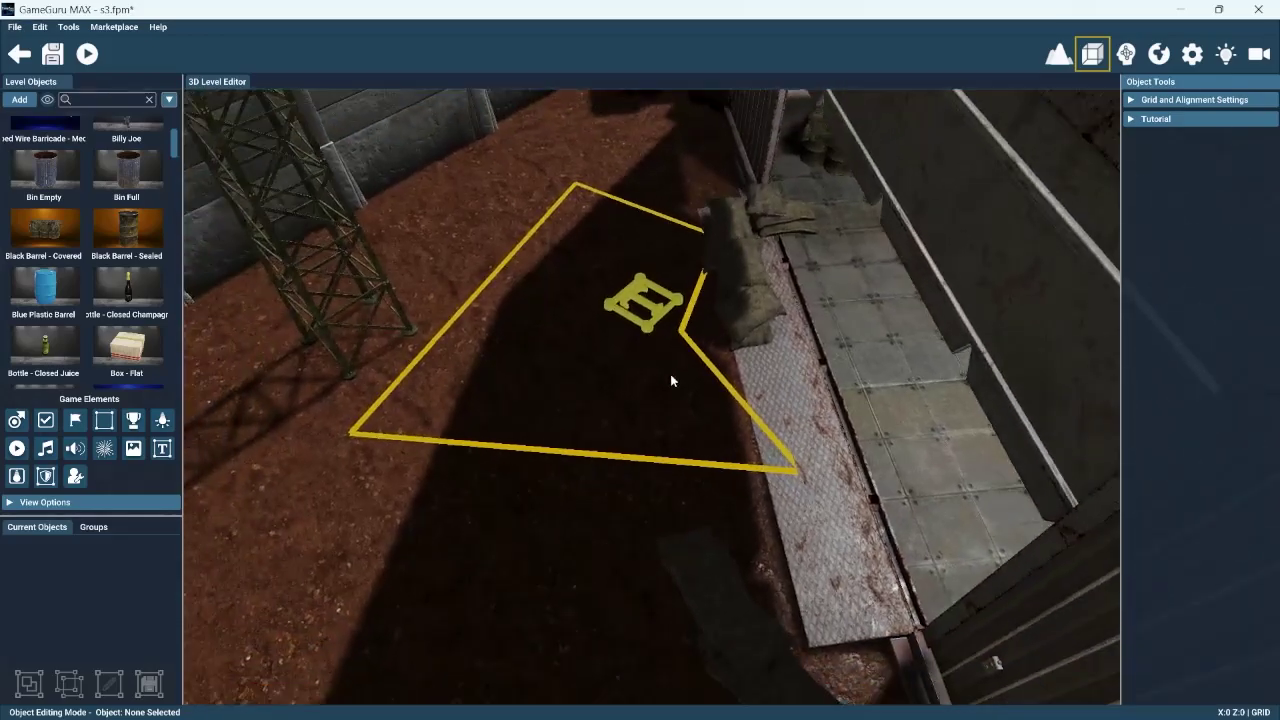
{"action": "middle_click_drag", "start_coordinate": [563, 277], "coordinate": [841, 380]}
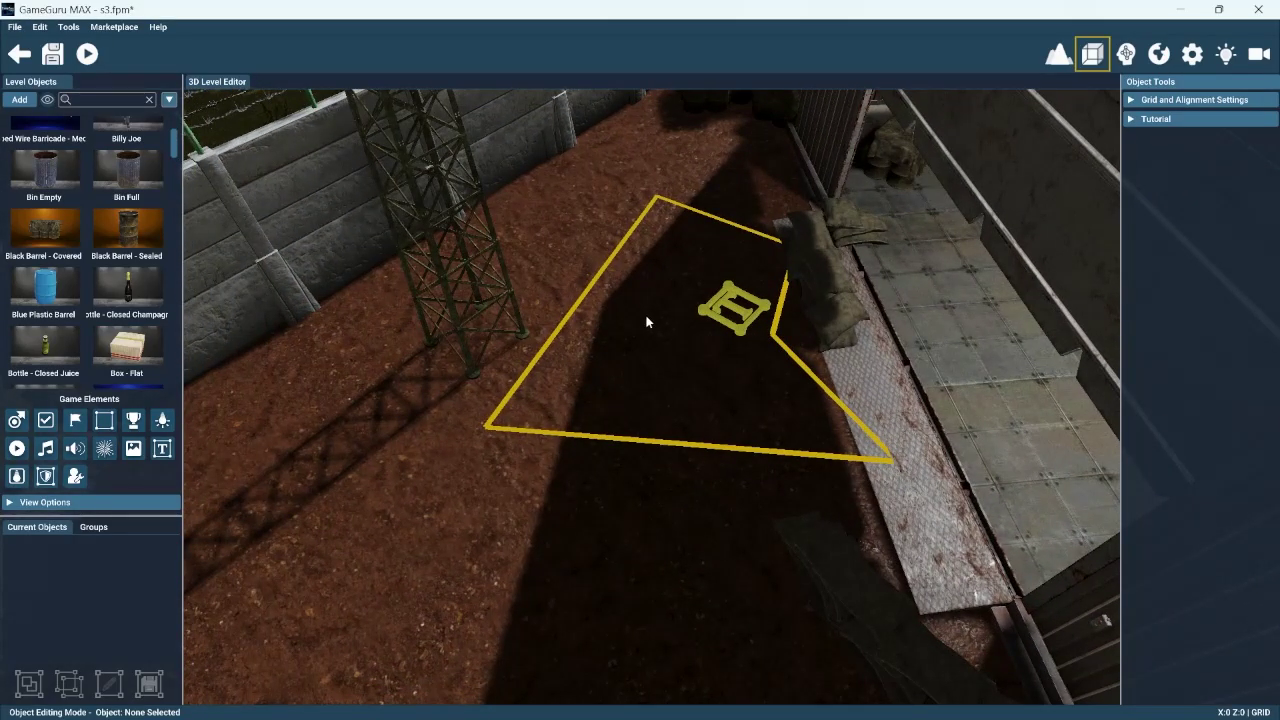
{"action": "mouse_move", "coordinate": [631, 334]}
{"action": "right_mouse_down"}
{"action": "mouse_move", "coordinate": [672, 380]}
{"action": "mouse_move", "coordinate": [682, 330]}
{"action": "mouse_move", "coordinate": [665, 292]}
{"action": "mouse_move", "coordinate": [654, 329]}
{"action": "right_mouse_up"}
{"action": "key", "text": "w"}
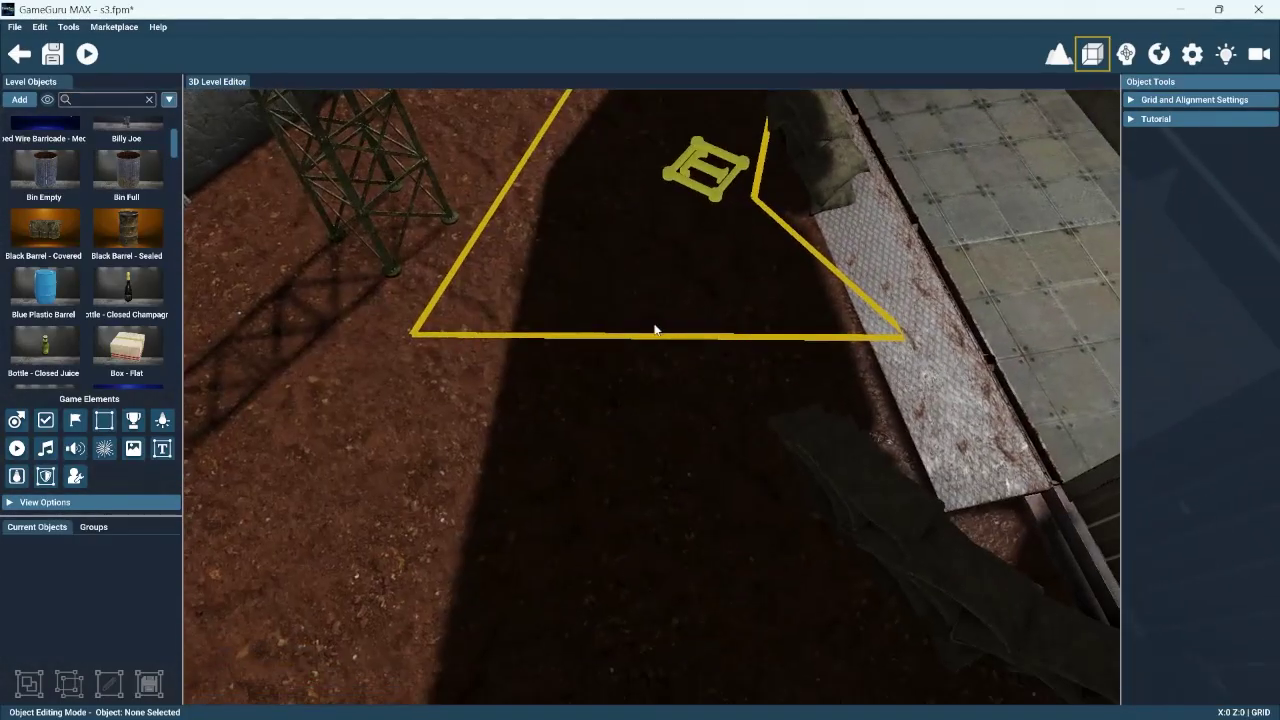
{"action": "scroll", "coordinate": [637, 280], "scroll_direction": "down", "scroll_amount": 4}
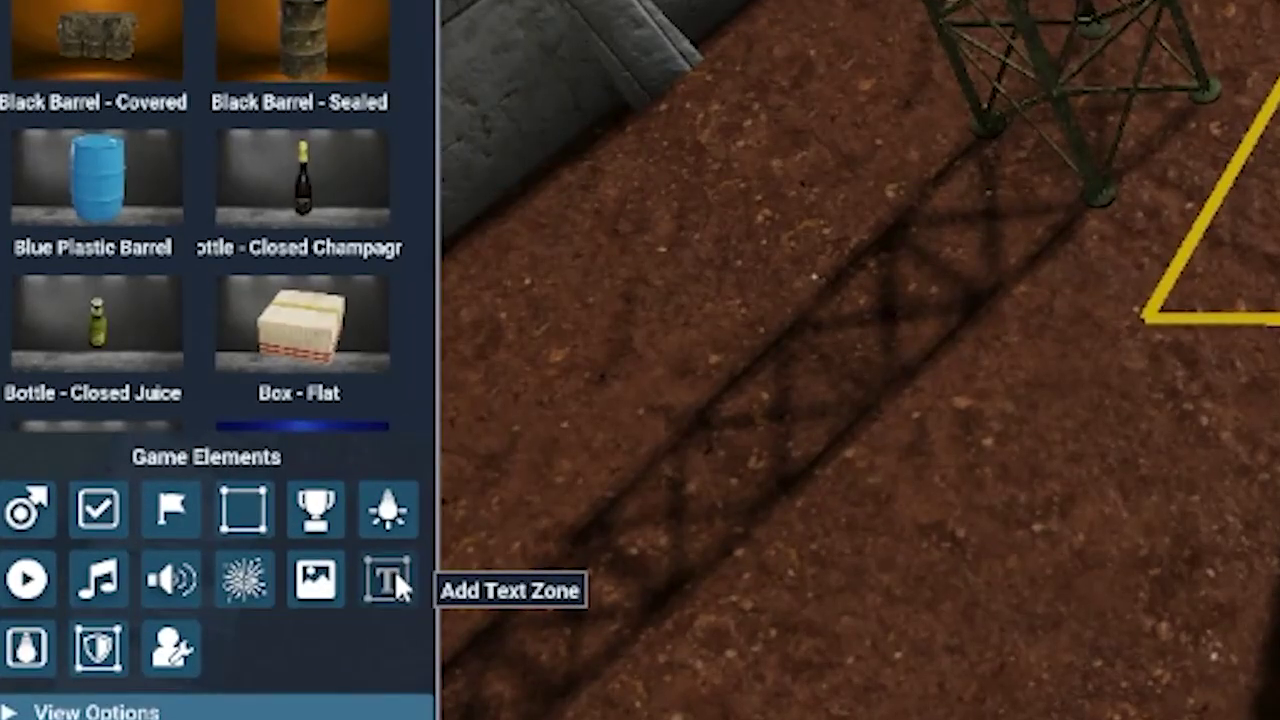
{"action": "left_click", "coordinate": [163, 444]}
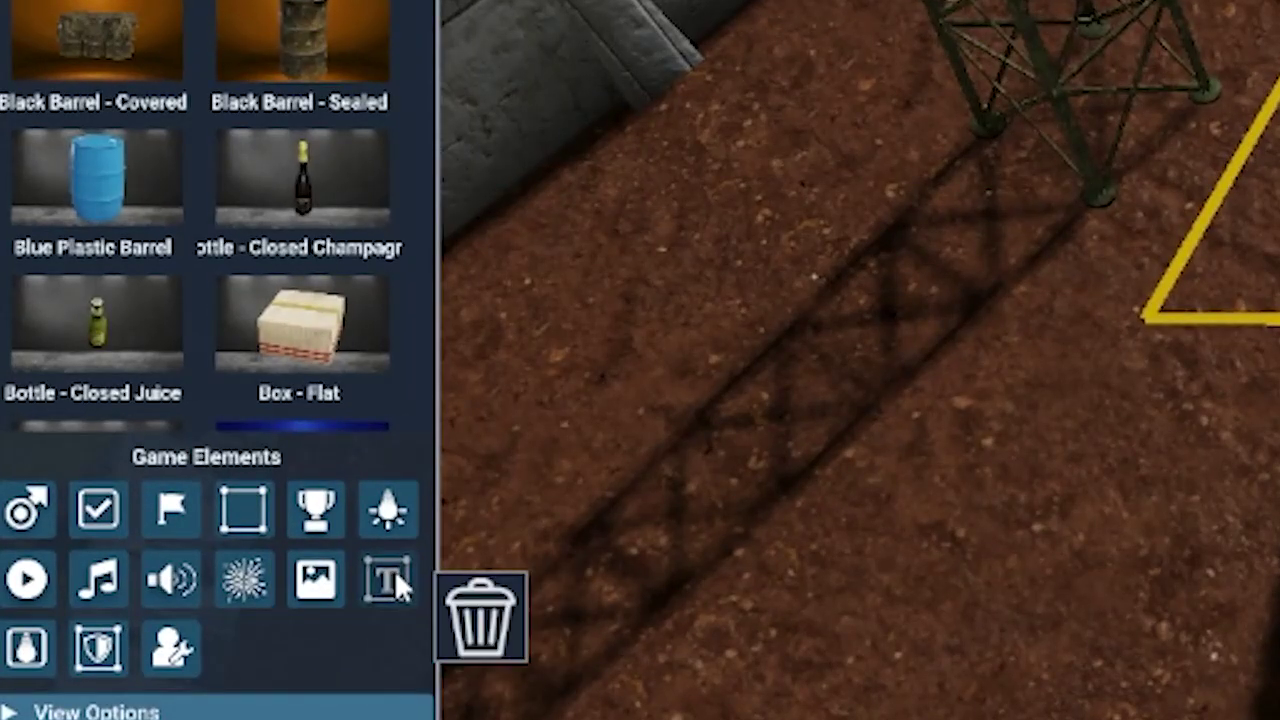
{"action": "left_click_drag", "start_coordinate": [396, 578], "coordinate": [1120, 650]}
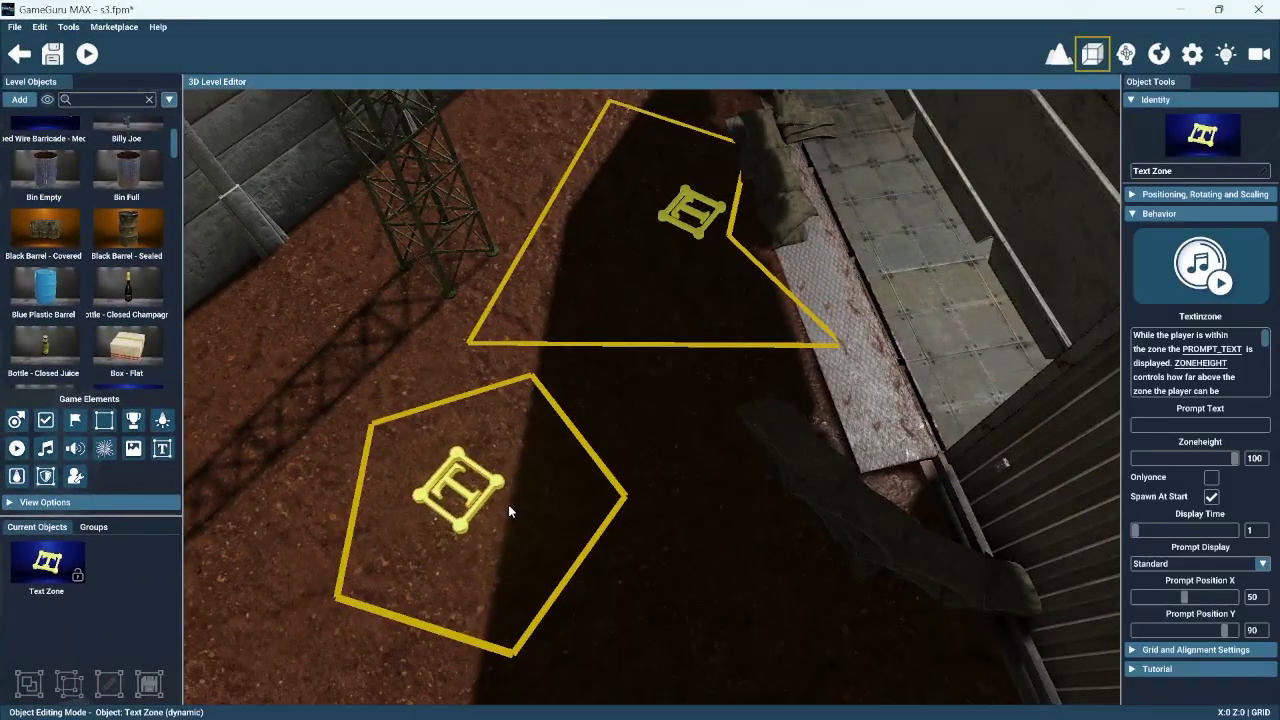
Enlarge the new text zone by pulling two opposite corners outward, one beyond the tower's shadow and one toward the barracks
{"action": "scroll", "coordinate": [361, 426], "scroll_direction": "down", "scroll_amount": 3}
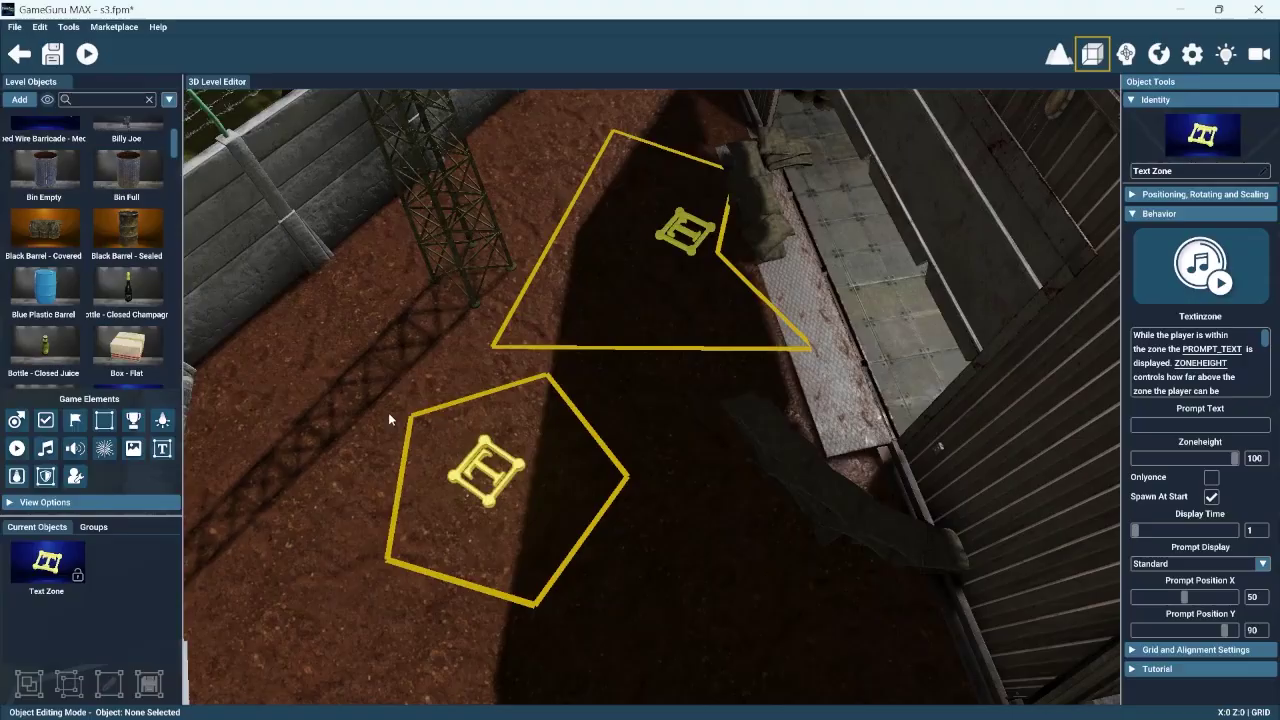
{"action": "left_click_drag", "start_coordinate": [409, 420], "coordinate": [337, 355]}
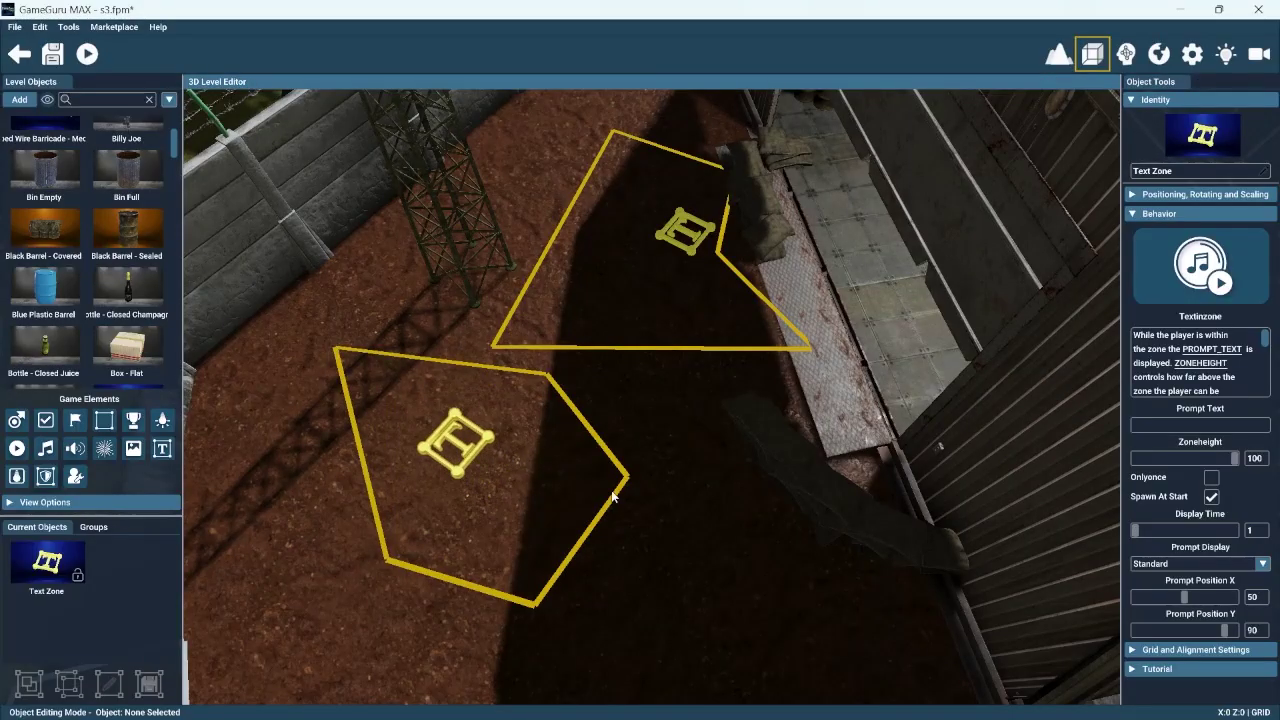
{"action": "left_click_drag", "start_coordinate": [628, 482], "coordinate": [757, 512]}
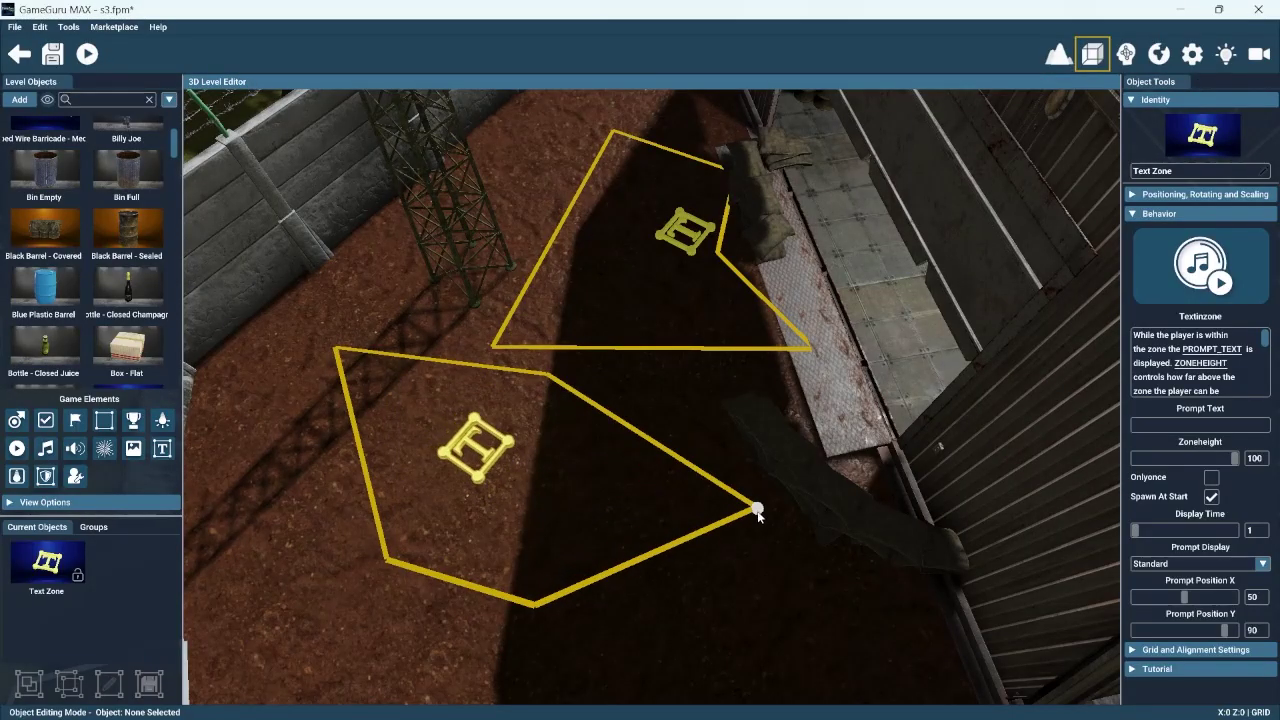
Select the new text zone and set its prompt text to "I love you"
{"action": "left_click", "coordinate": [483, 474]}
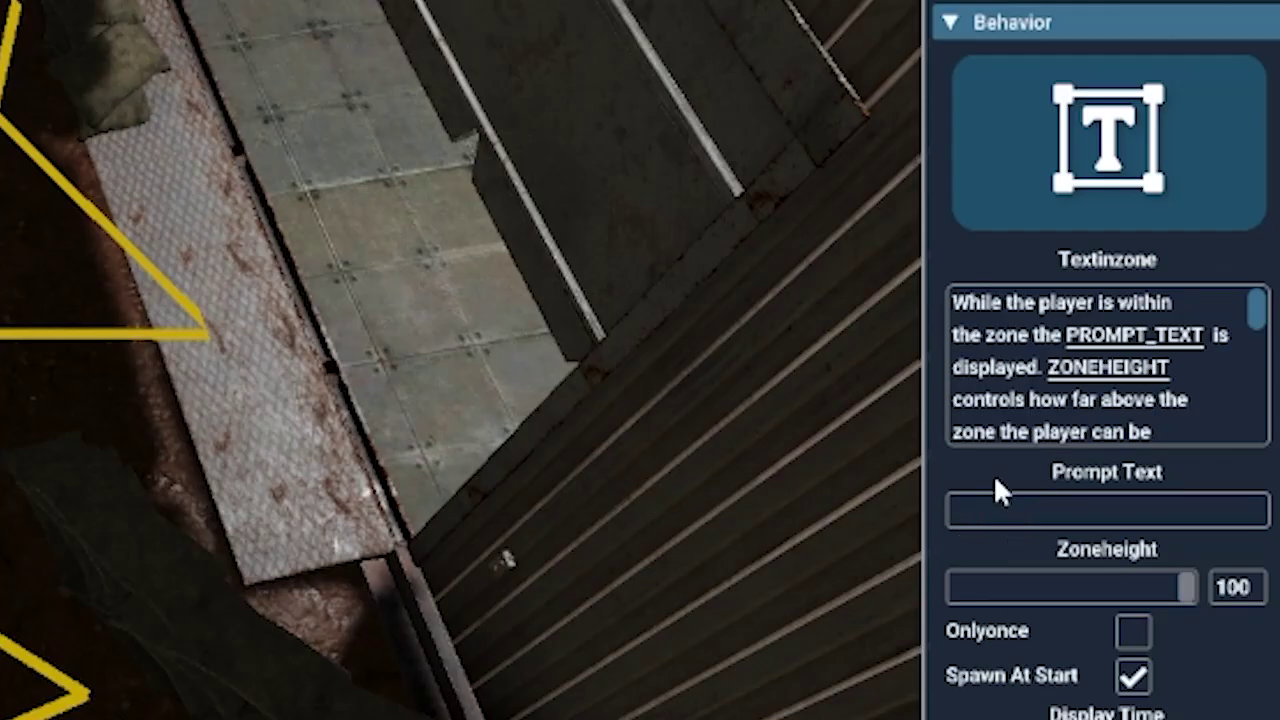
{"action": "left_click", "coordinate": [1082, 500]}
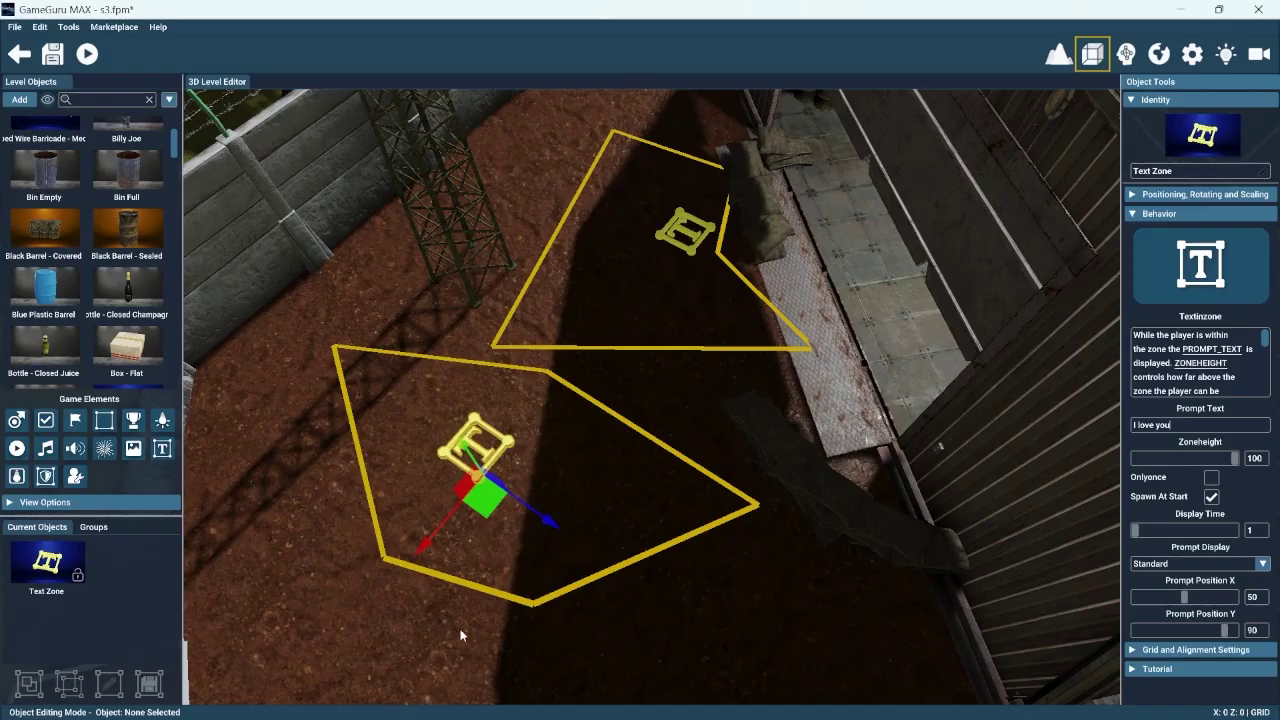
Try the Positional prompt display with prompt position X at 40, and return the text zone's display to Standard
{"action": "left_click", "coordinate": [1141, 564]}
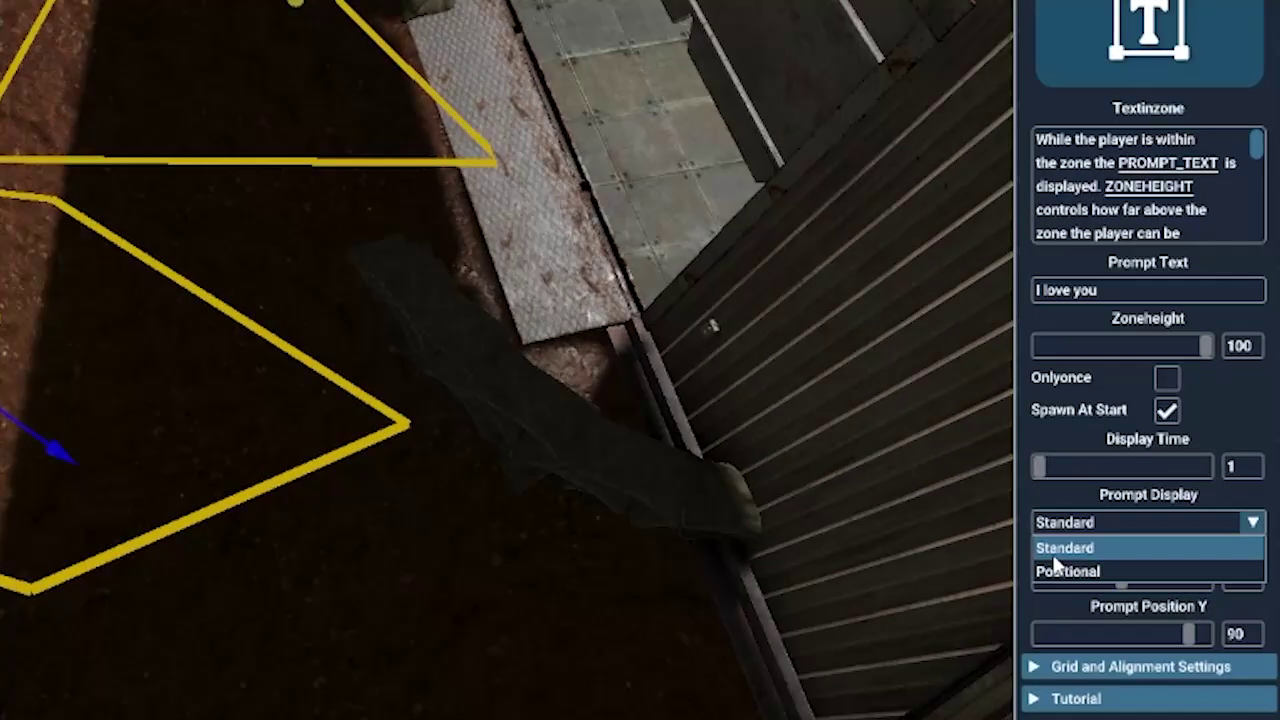
{"action": "left_click", "coordinate": [1140, 592]}
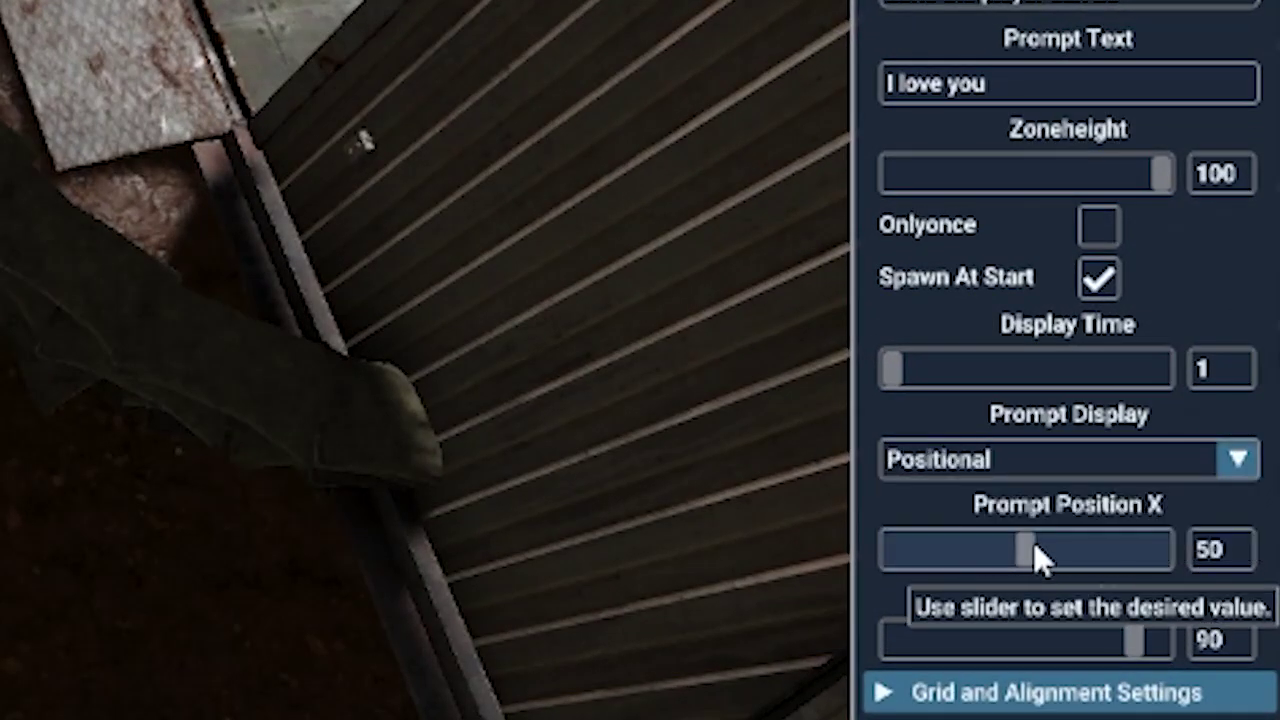
{"action": "left_click_drag", "start_coordinate": [1035, 550], "coordinate": [998, 550]}
{"action": "left_click", "coordinate": [975, 462]}
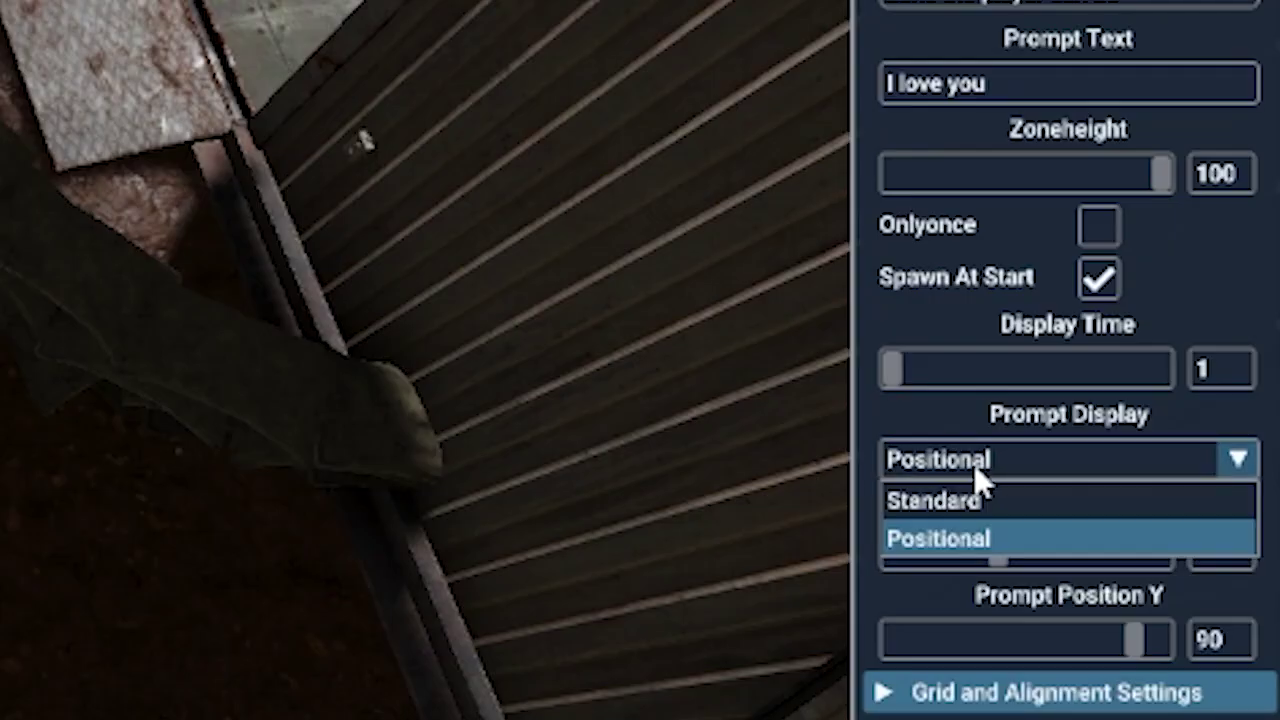
{"action": "left_click", "coordinate": [966, 503]}
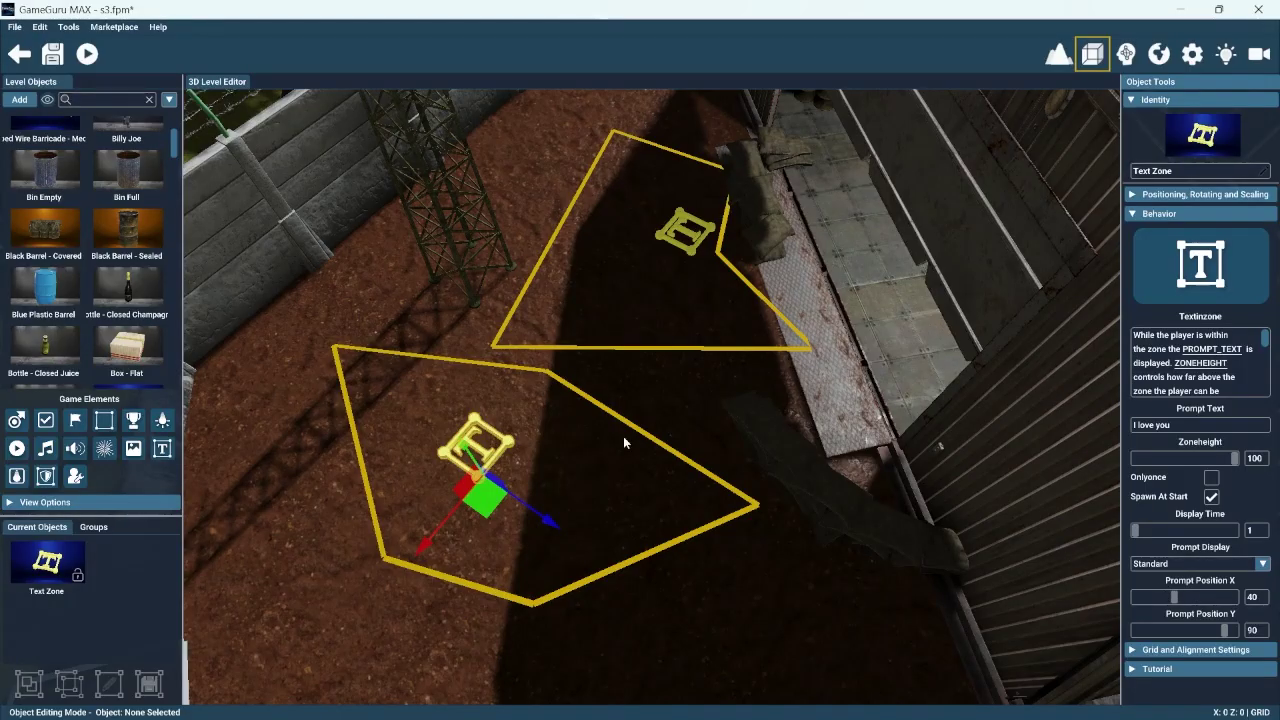
Add an image zone on the grass next to the existing image zone and pull one of its corners outward
{"action": "right_click_drag", "start_coordinate": [624, 443], "coordinate": [636, 289]}
{"action": "key", "text": "s"}
{"action": "key", "text": "w"}
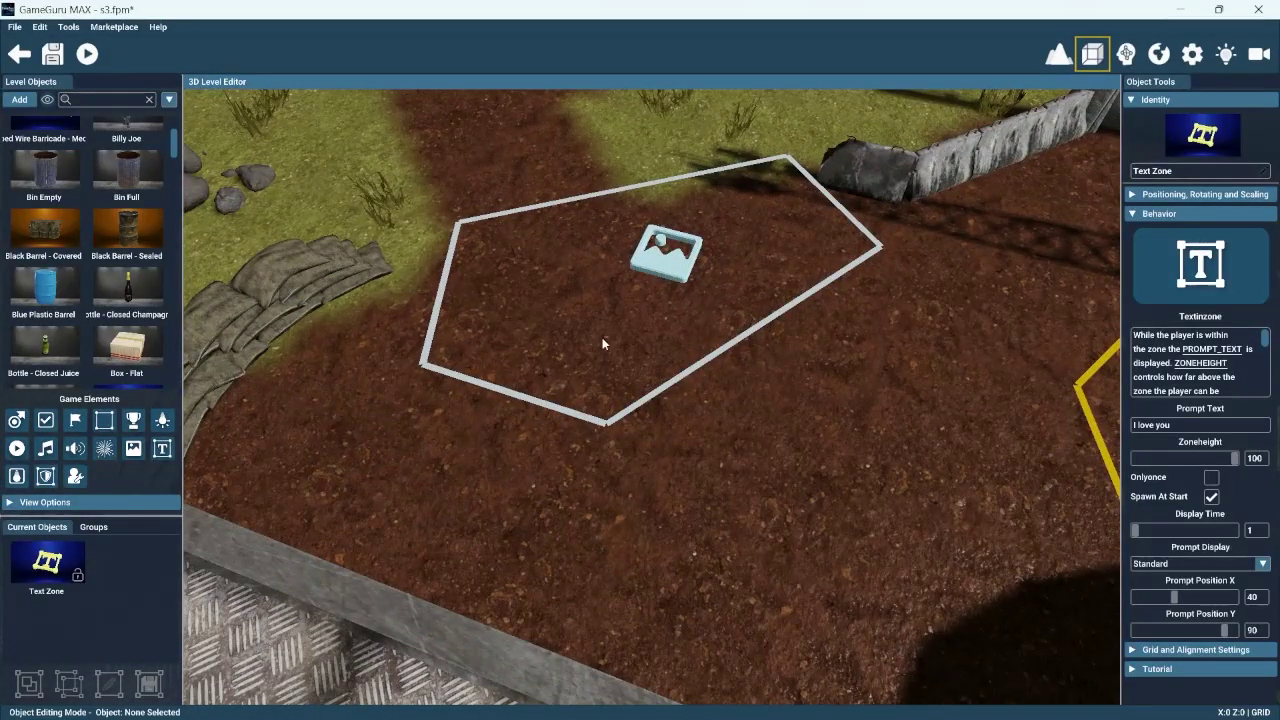
{"action": "right_click_drag", "start_coordinate": [602, 343], "coordinate": [505, 465]}
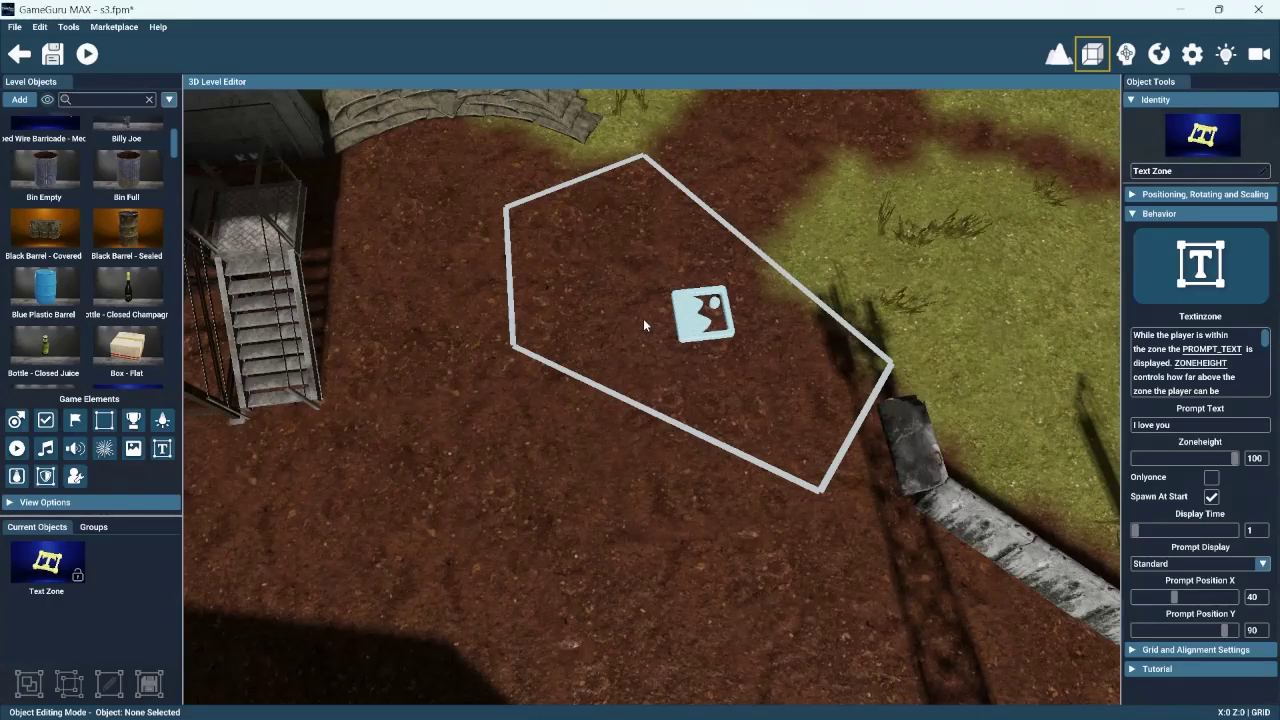
{"action": "right_click_drag", "start_coordinate": [643, 325], "coordinate": [651, 334]}
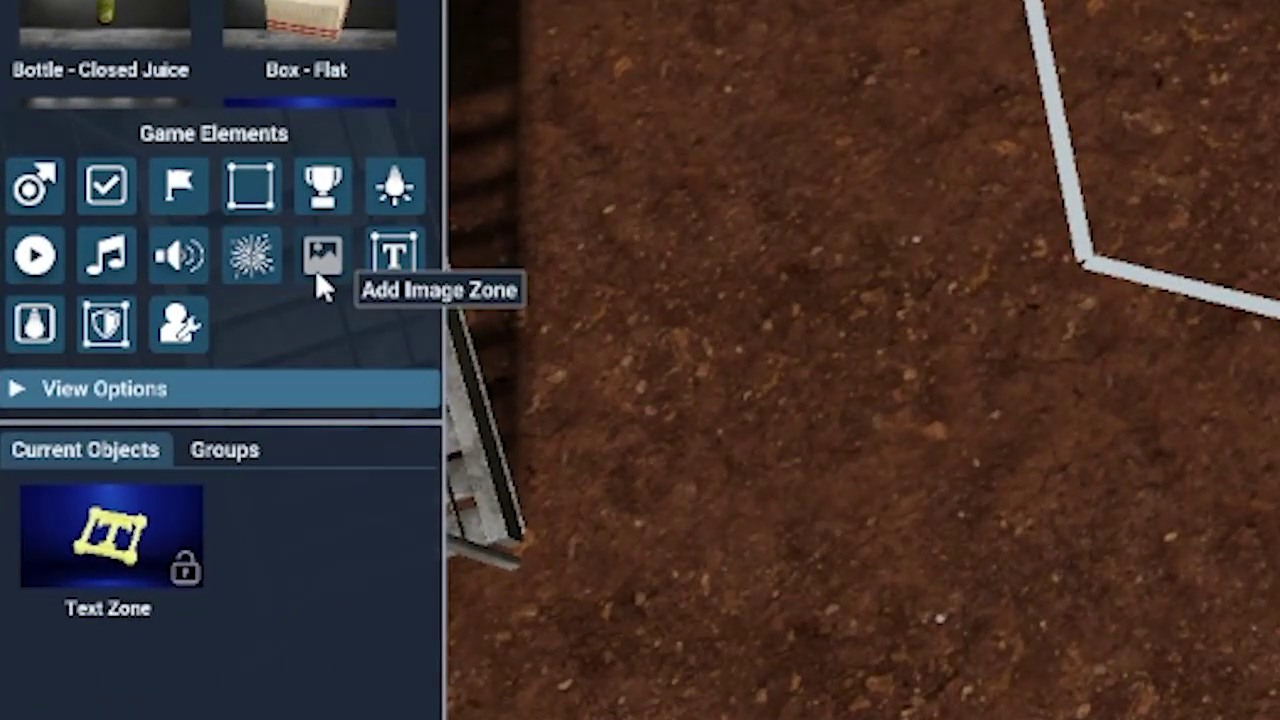
{"action": "left_click", "coordinate": [319, 270]}
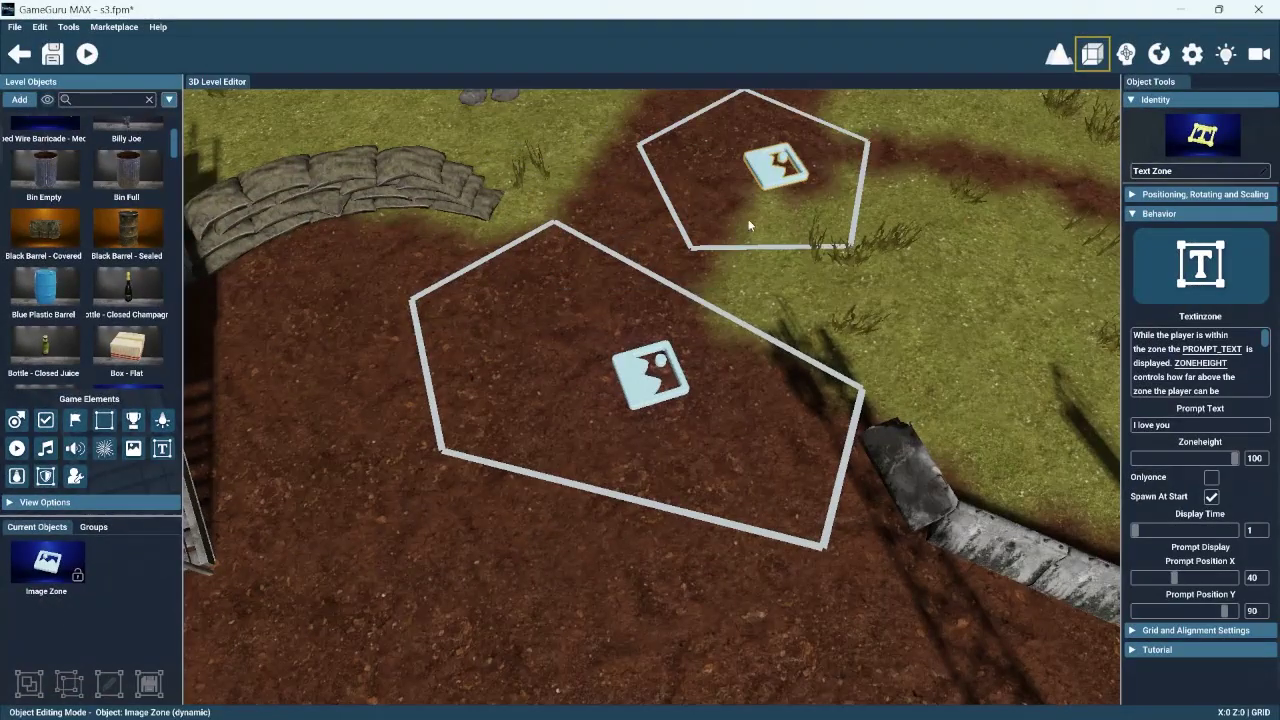
{"action": "left_click", "coordinate": [770, 223]}
{"action": "left_click_drag", "start_coordinate": [797, 165], "coordinate": [677, 119]}
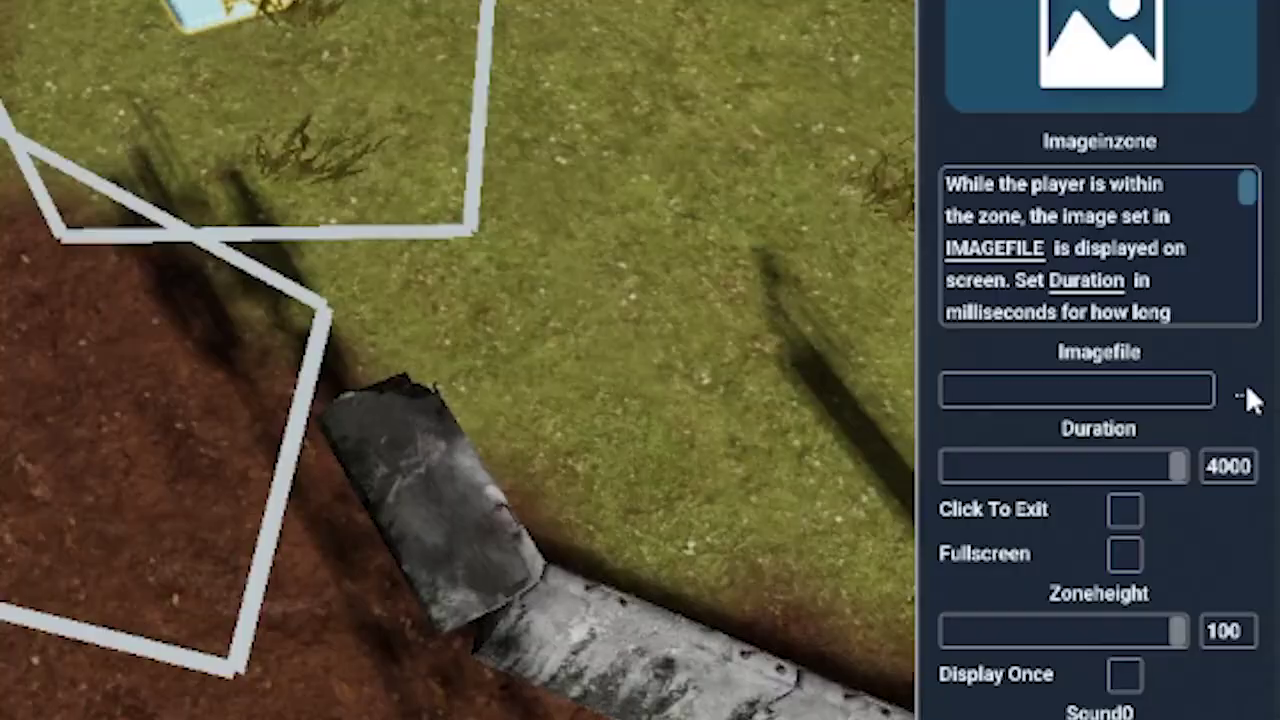
Assign the canyon image 3.jpg to the new image zone and stretch its corner toward the sandbag wall
{"action": "left_click", "coordinate": [1245, 392]}
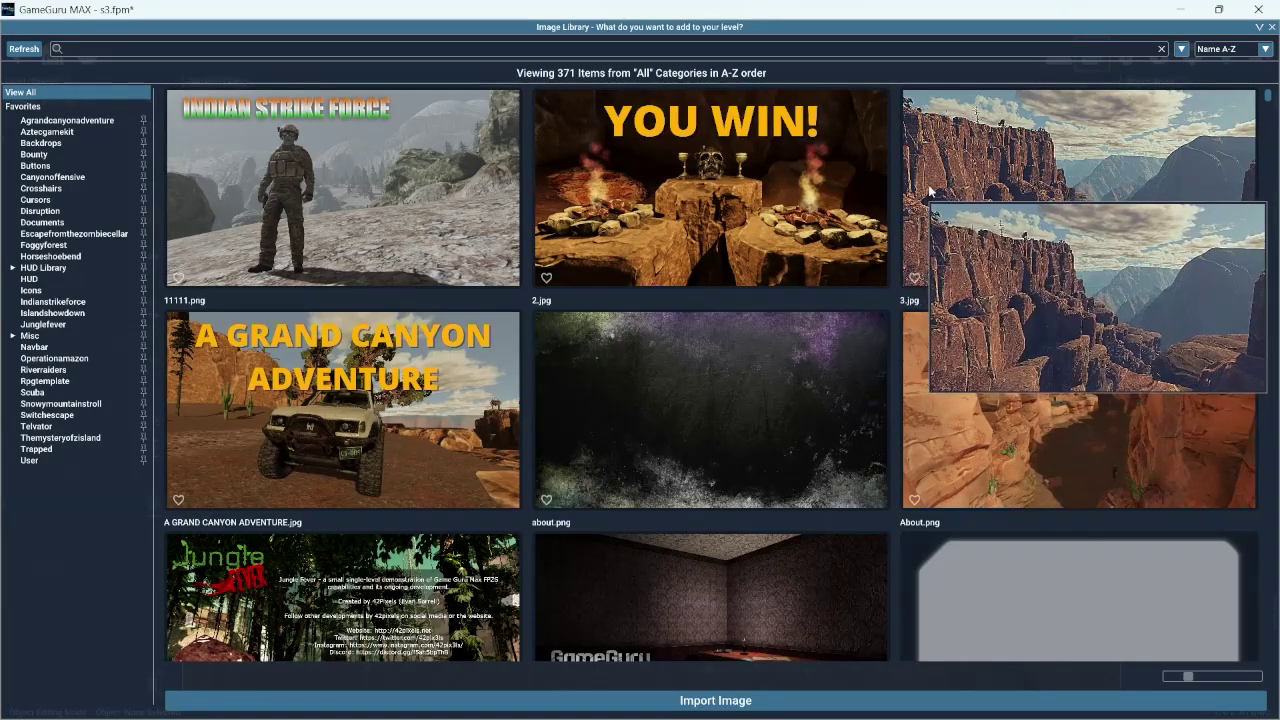
{"action": "left_click", "coordinate": [988, 270]}
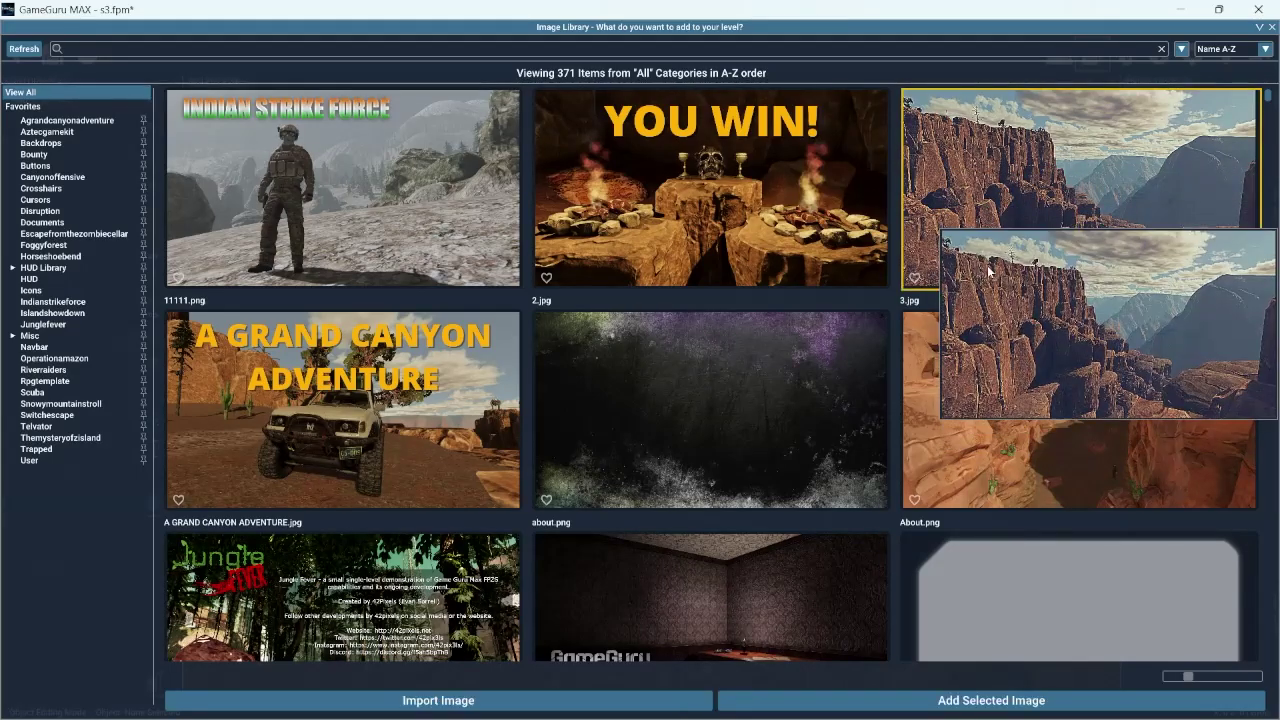
{"action": "left_click", "coordinate": [856, 703]}
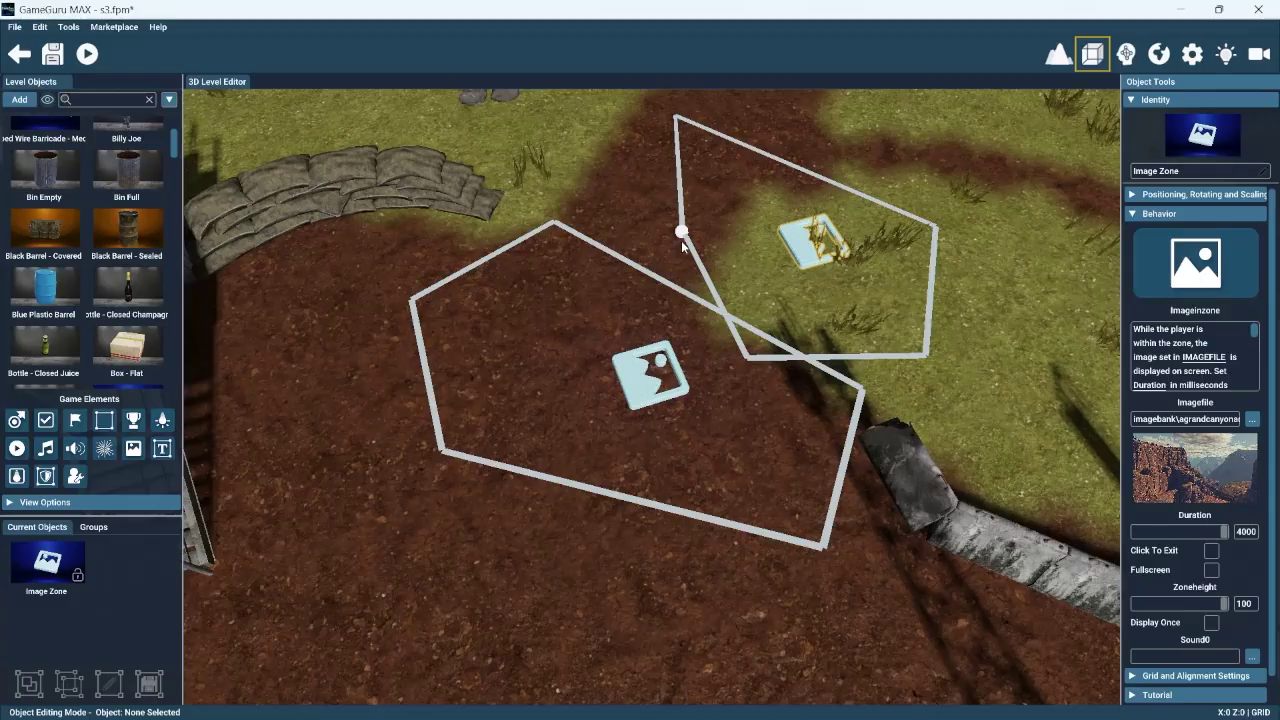
{"action": "left_click_drag", "start_coordinate": [682, 240], "coordinate": [538, 203]}
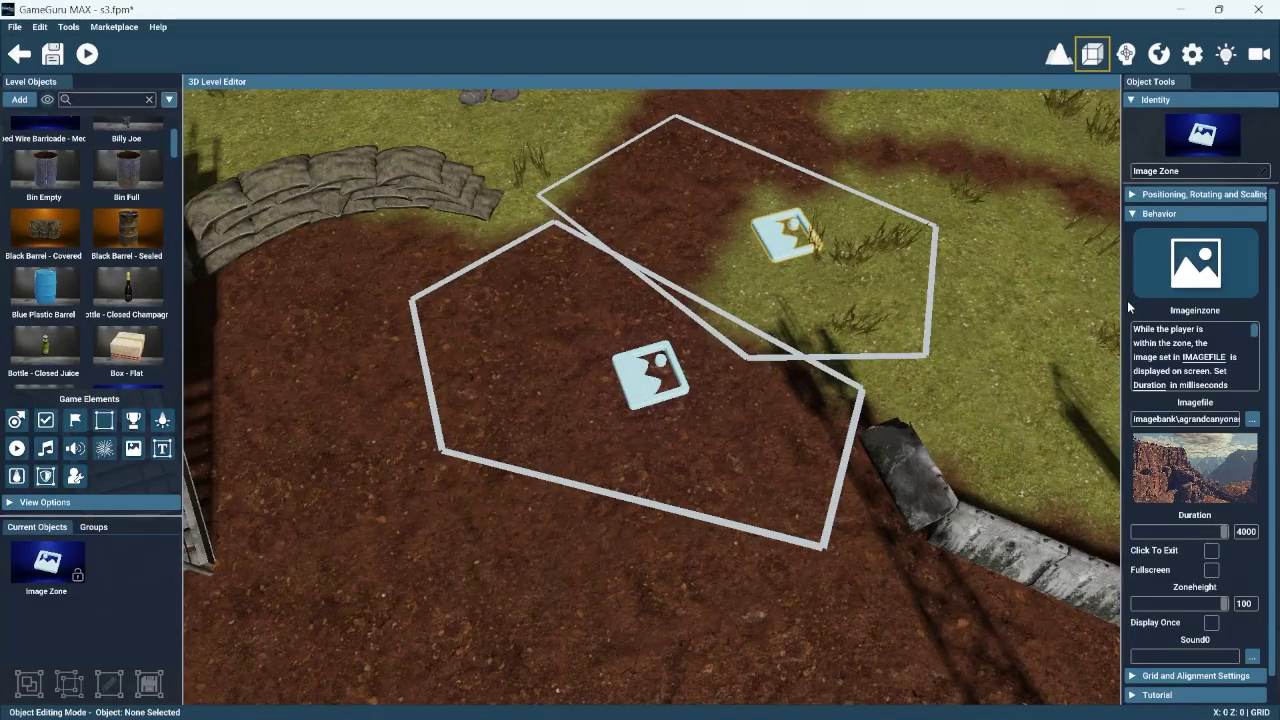
Browse the Markers behaviors available for the image zone and leave the library without choosing one
{"action": "left_click", "coordinate": [1160, 281]}
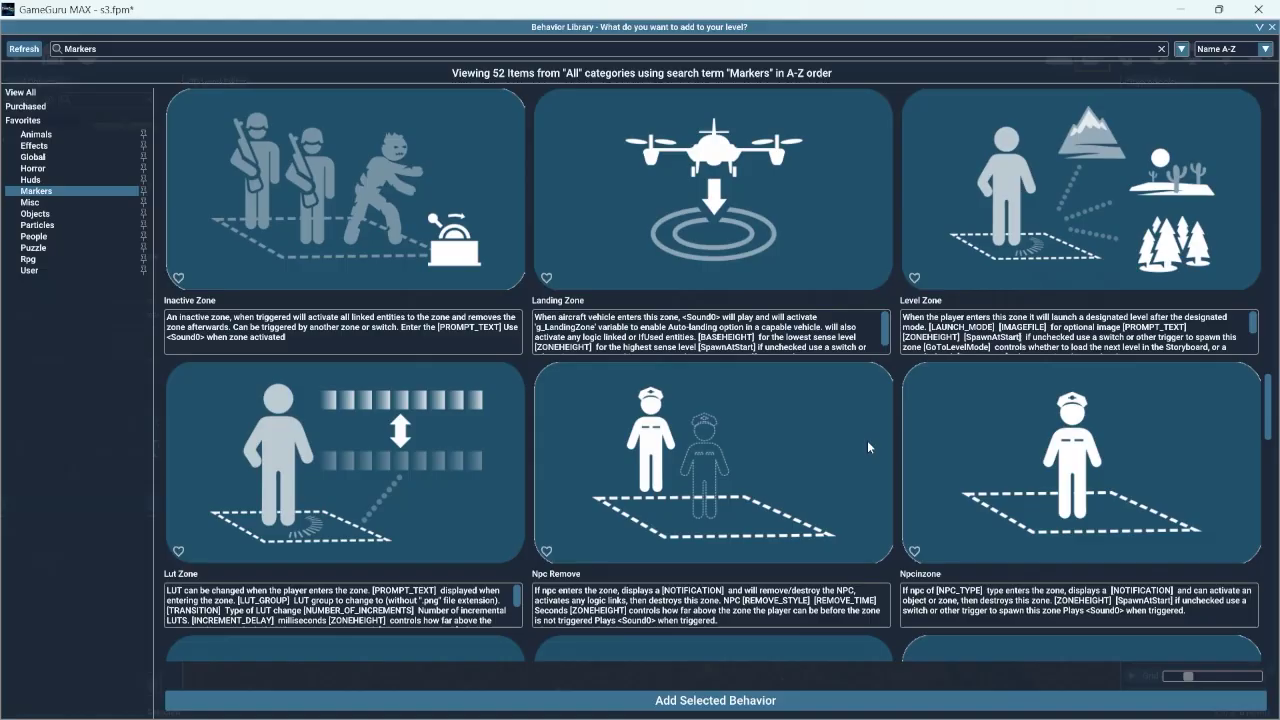
{"action": "left_click", "coordinate": [1272, 27]}
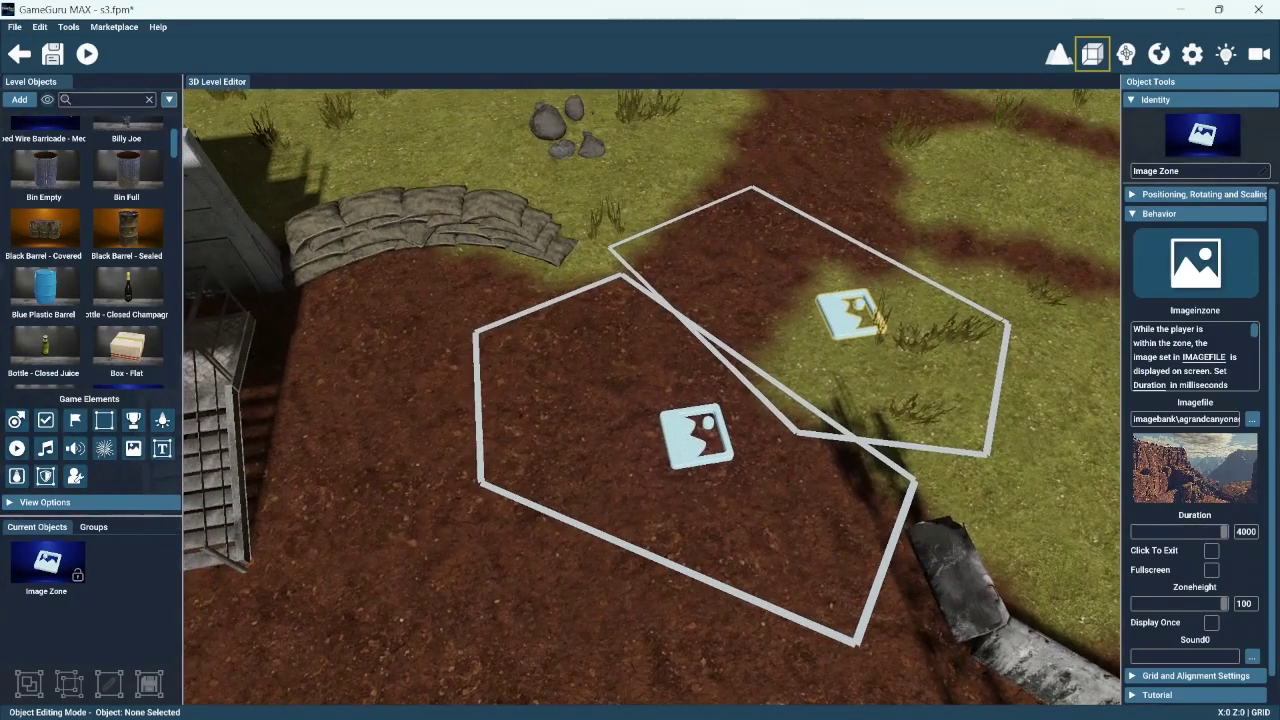
{"action": "right_click_drag", "start_coordinate": [650, 397], "coordinate": [689, 323]}
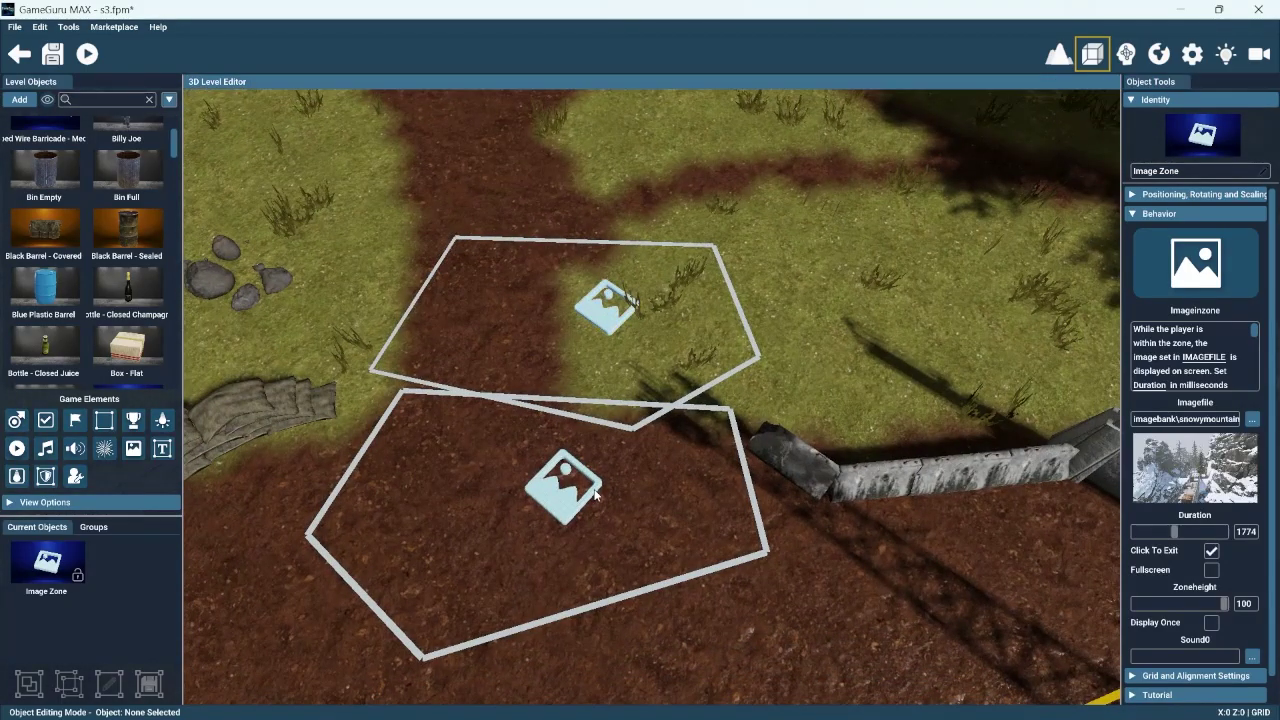
Select the canyon image zone on the grass and turn off its Fullscreen option
{"action": "left_click", "coordinate": [592, 487]}
{"action": "left_click", "coordinate": [605, 307]}
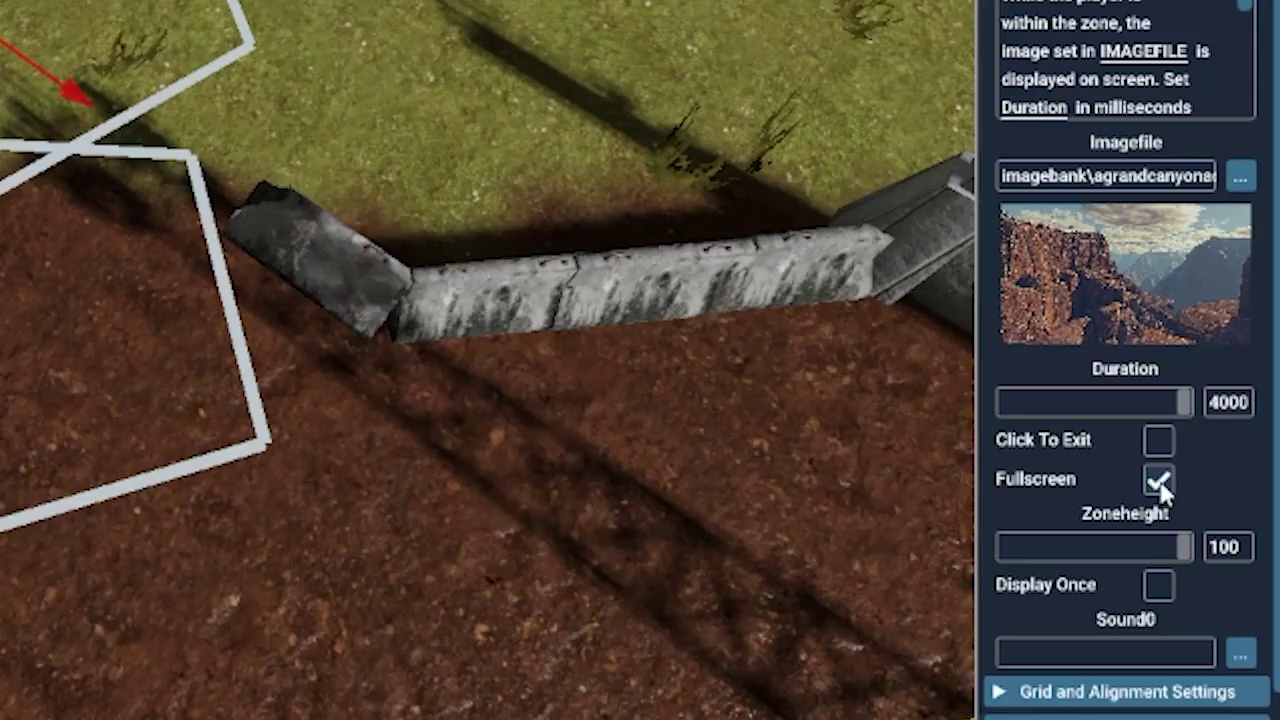
{"action": "left_click", "coordinate": [1158, 480]}
{"action": "scroll", "coordinate": [1178, 650], "scroll_direction": "down", "scroll_amount": 1}
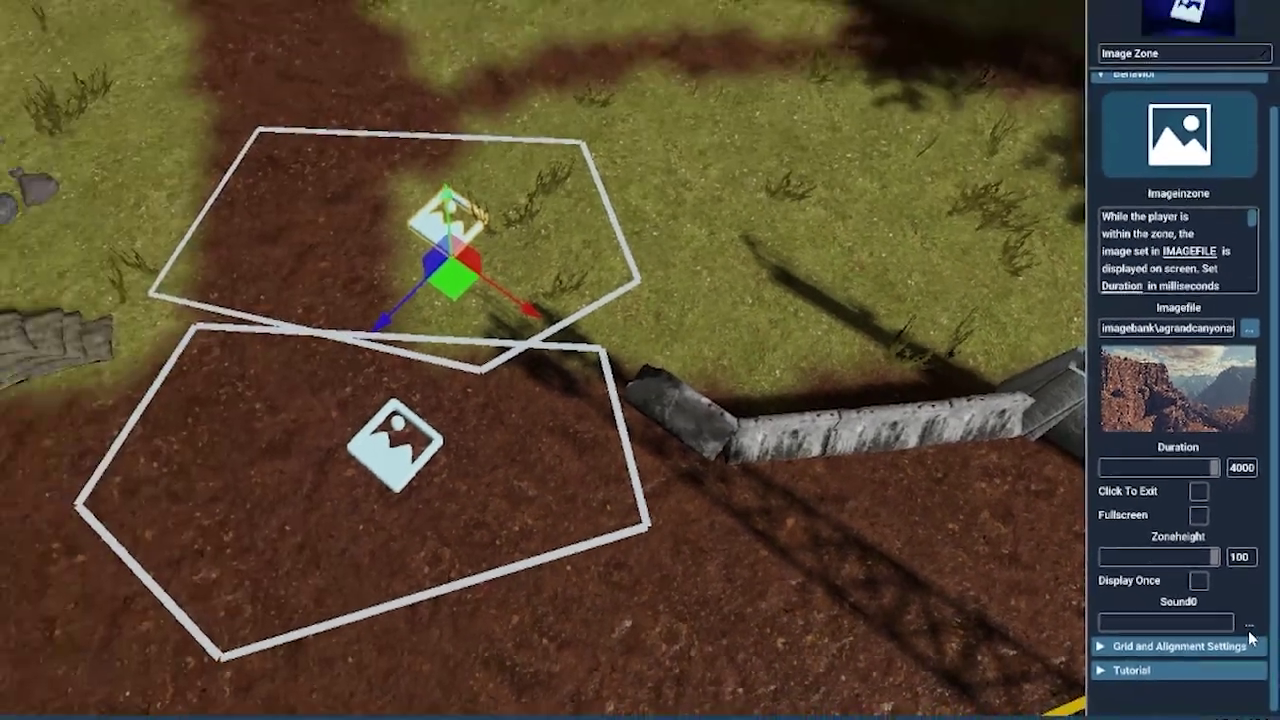
Look through the sound library for the image zone's Sound0 and leave it without choosing a sound
{"action": "left_click", "coordinate": [1240, 600]}
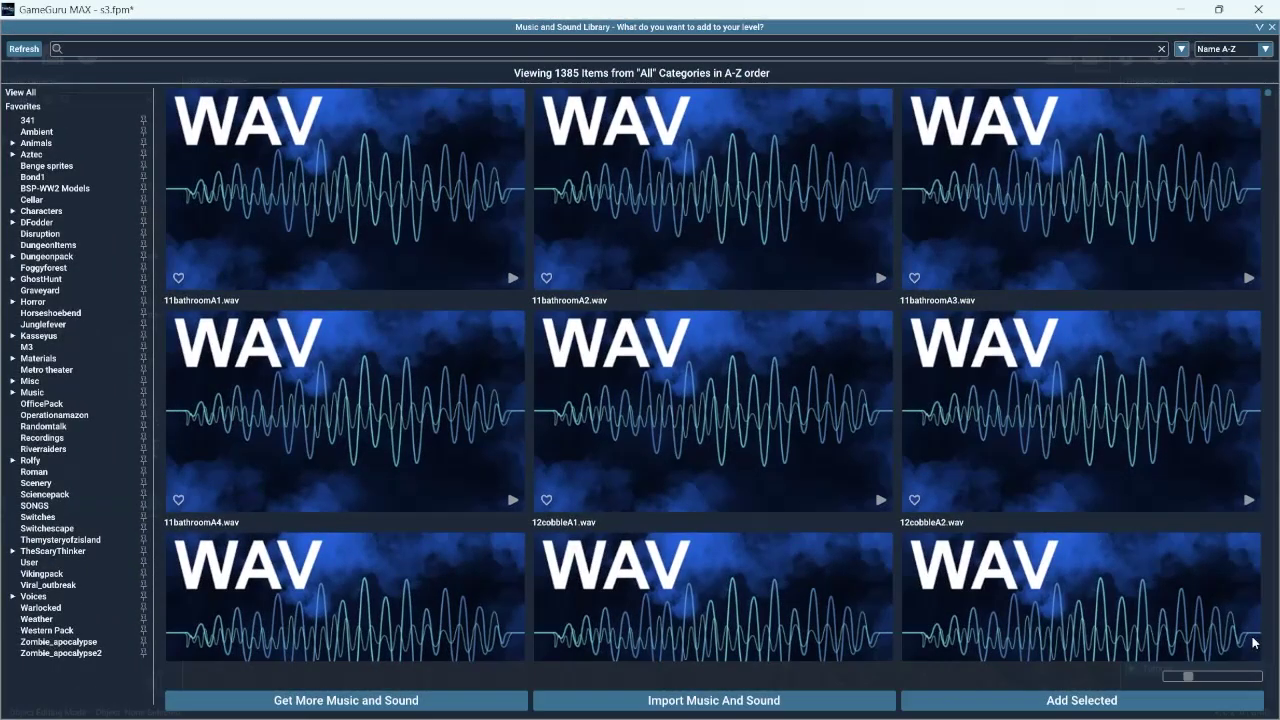
{"action": "scroll", "coordinate": [959, 443], "scroll_direction": "down", "scroll_amount": 1}
{"action": "scroll", "coordinate": [933, 473], "scroll_direction": "up", "scroll_amount": 1}
{"action": "left_click", "coordinate": [1271, 28]}
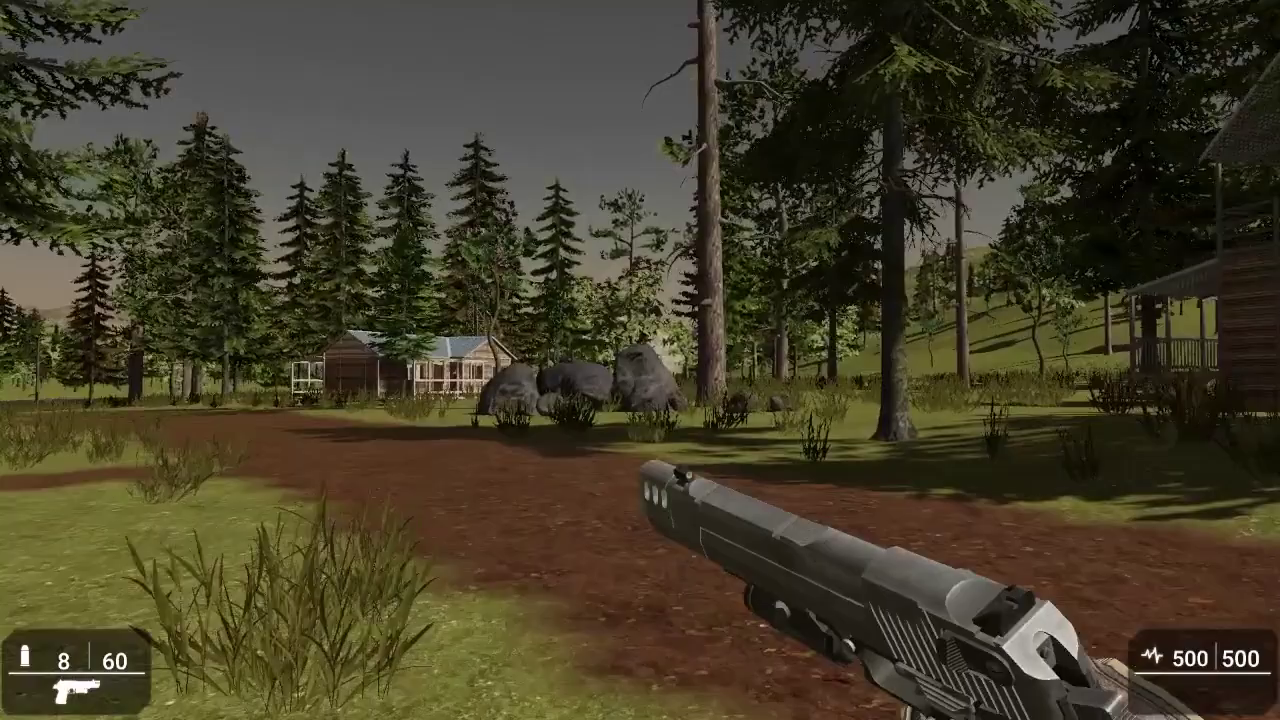
Play-test the level by walking past the boulders toward the wooden cabin with the pistol aimed, and return to the editor
{"action": "key", "text": "w"}
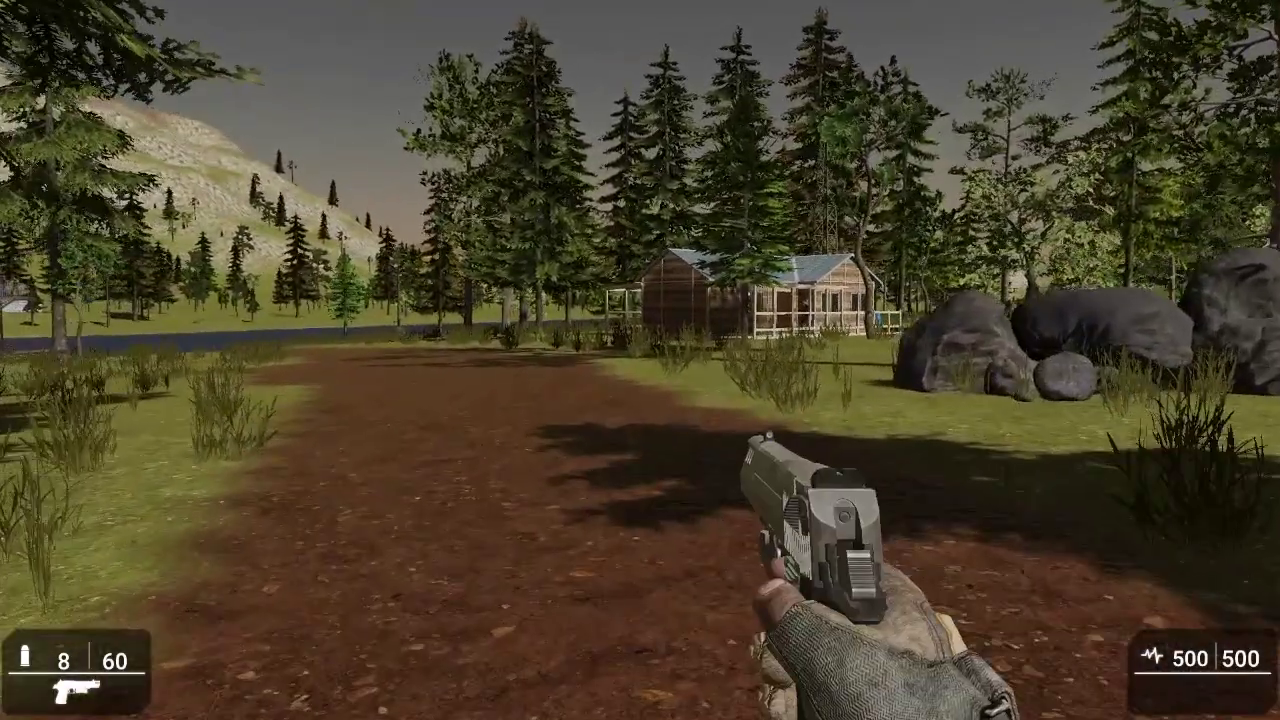
{"action": "key", "text": "w"}
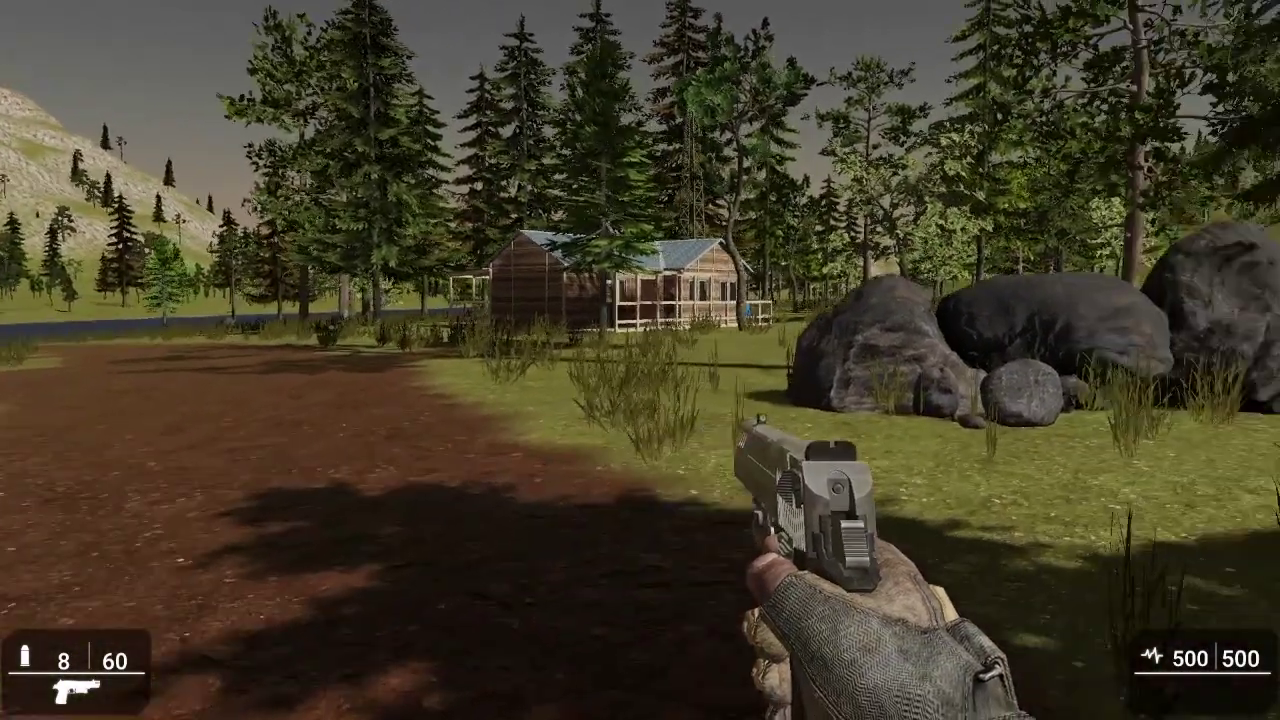
{"action": "key", "text": "w"}
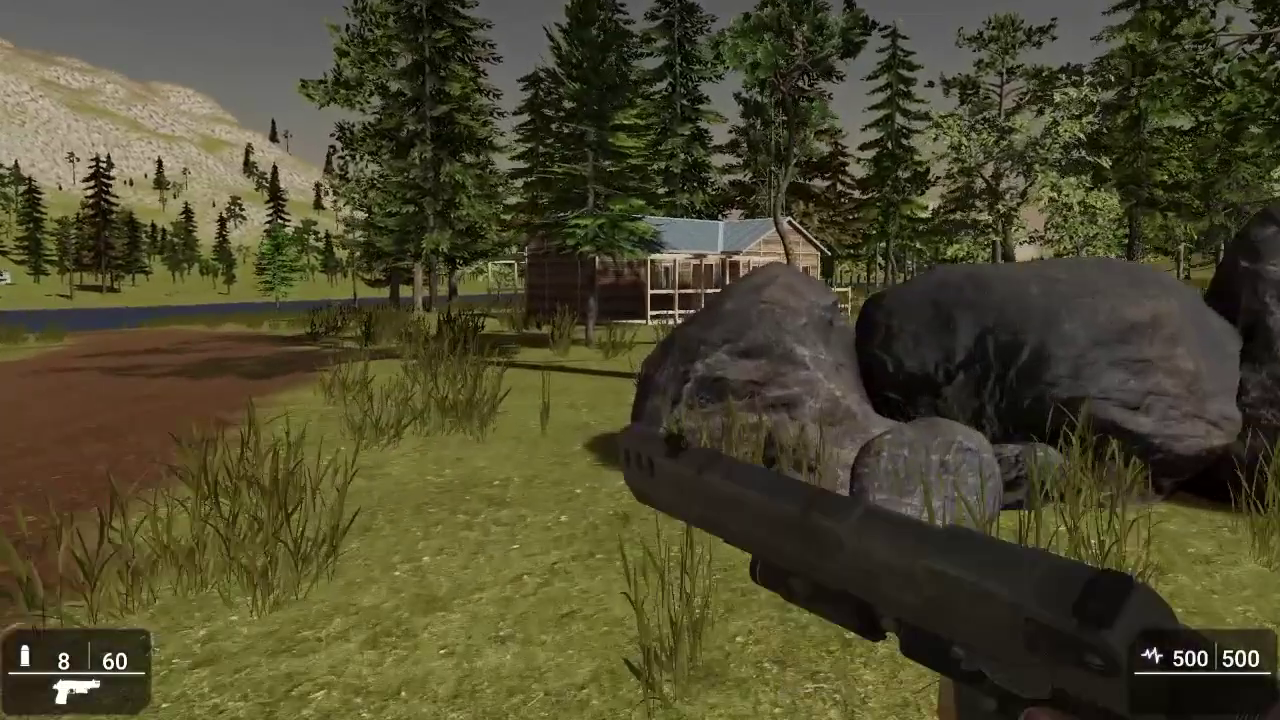
{"action": "key", "text": "w"}
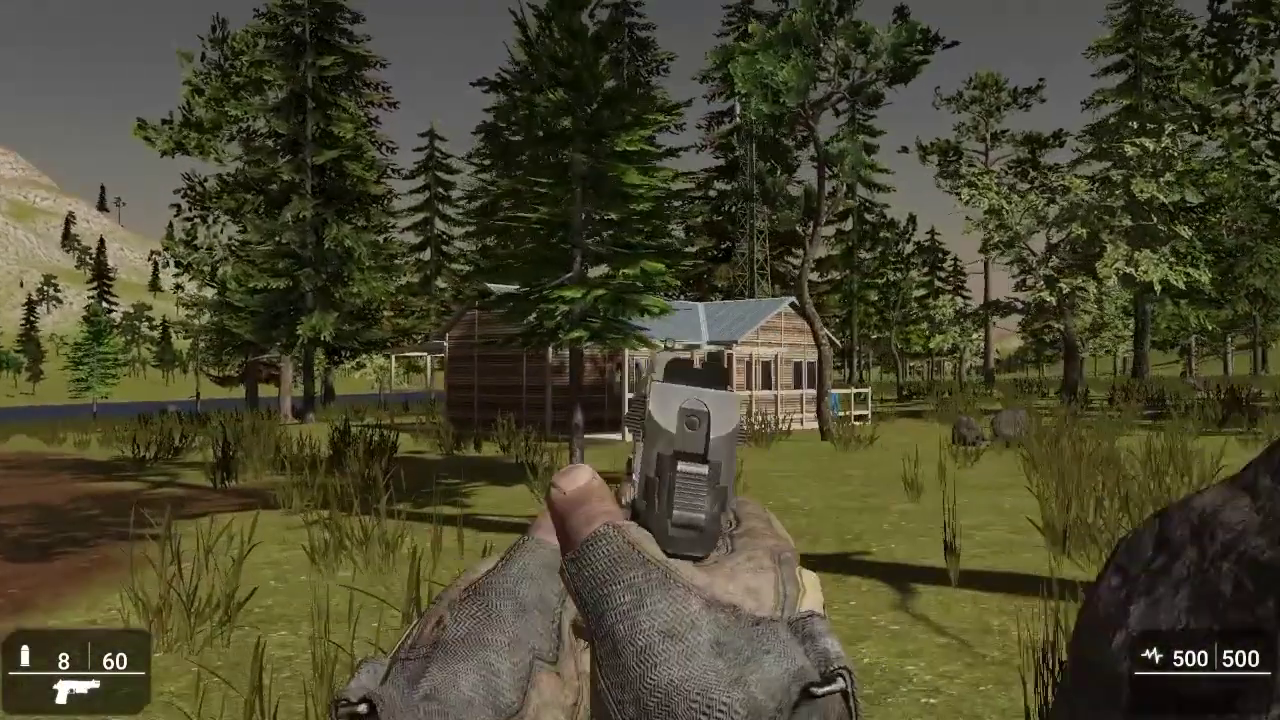
{"action": "key", "text": "w"}
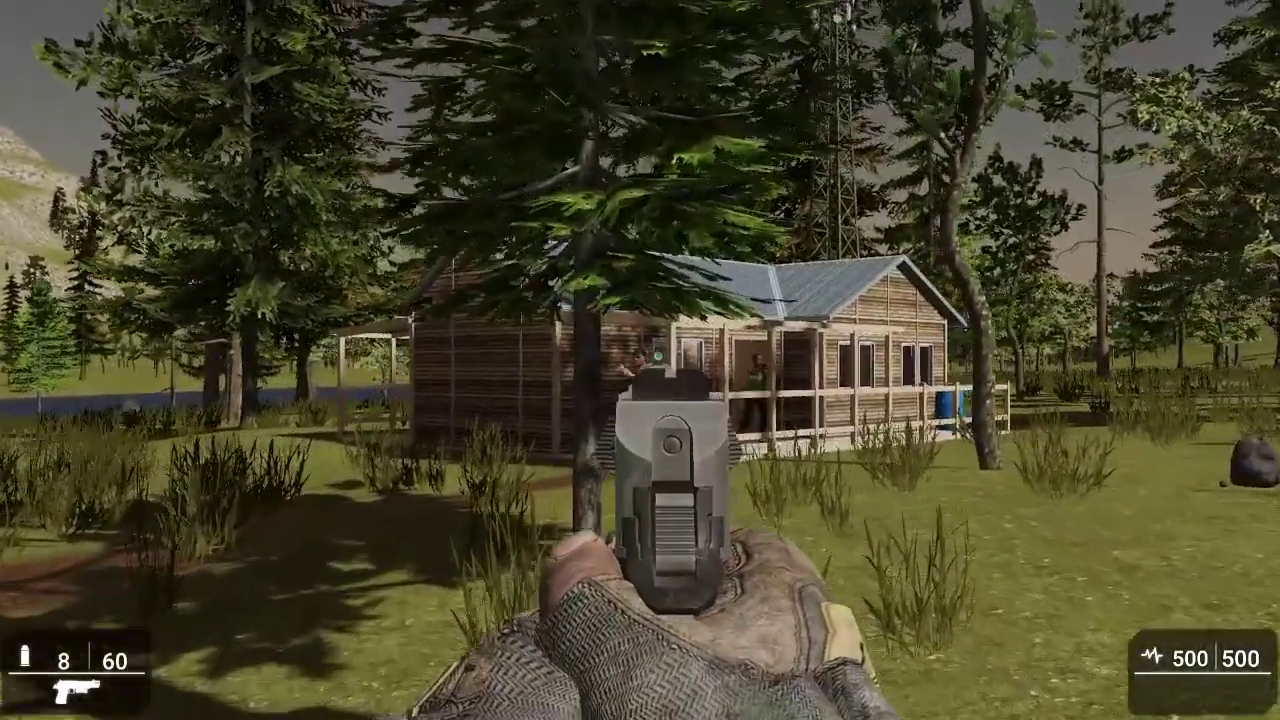
{"action": "left_click", "coordinate": [640, 360]}
{"action": "key", "text": "Escape"}
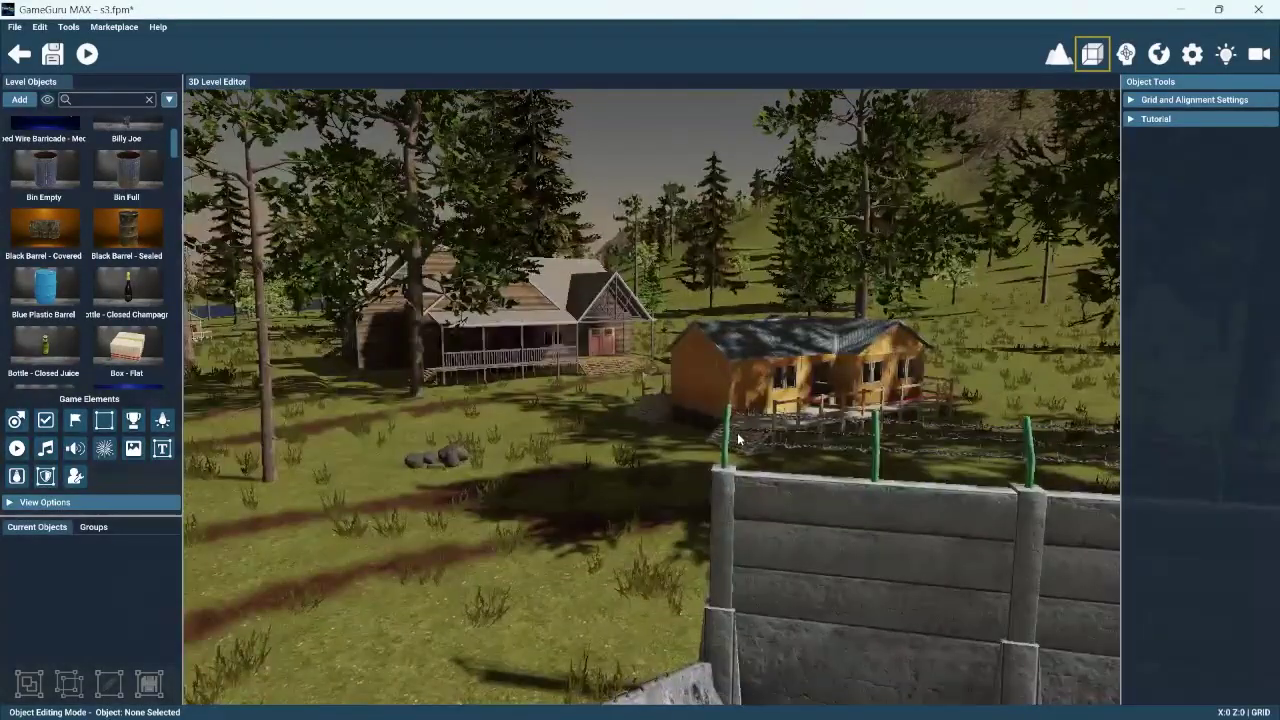
Start adding an ambience zone beside the orange wooden house, abandon it, and select the existing ambience zone at the house's doorway
{"action": "key", "text": "w"}
{"action": "right_click_drag", "start_coordinate": [738, 433], "coordinate": [686, 385]}
{"action": "scroll", "coordinate": [686, 385], "scroll_direction": "down", "scroll_amount": 10}
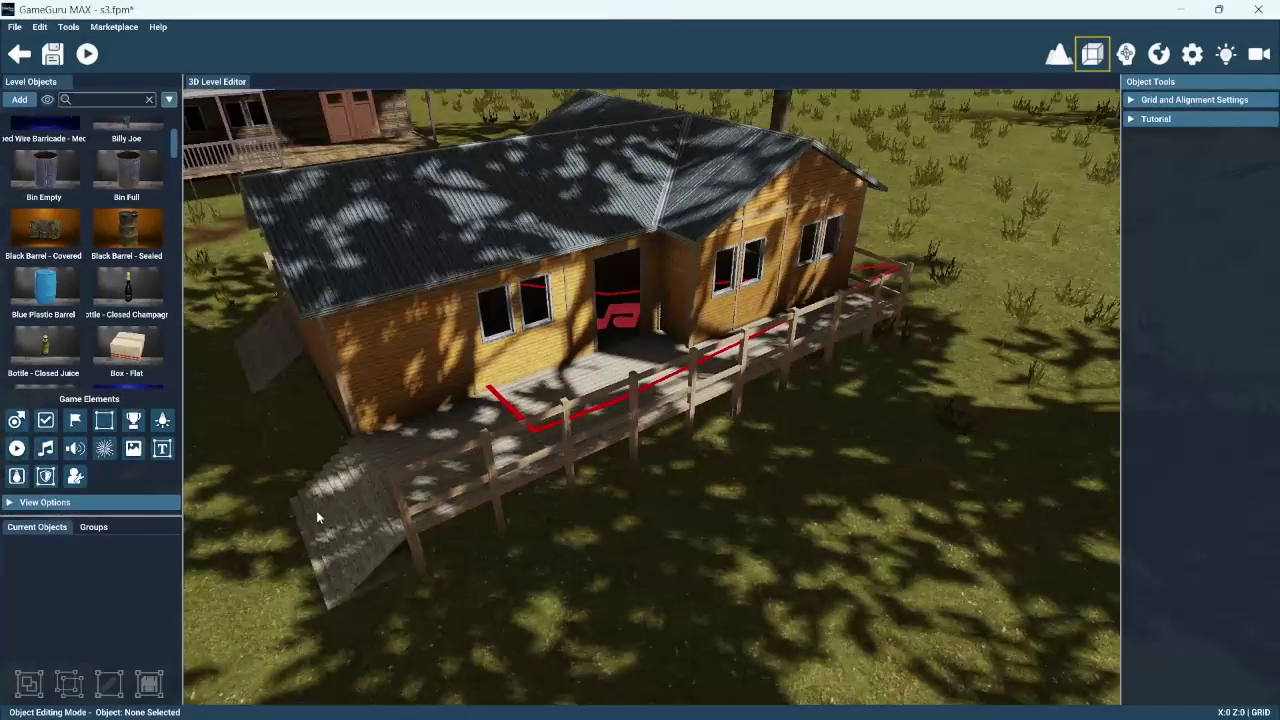
{"action": "left_click", "coordinate": [45, 448]}
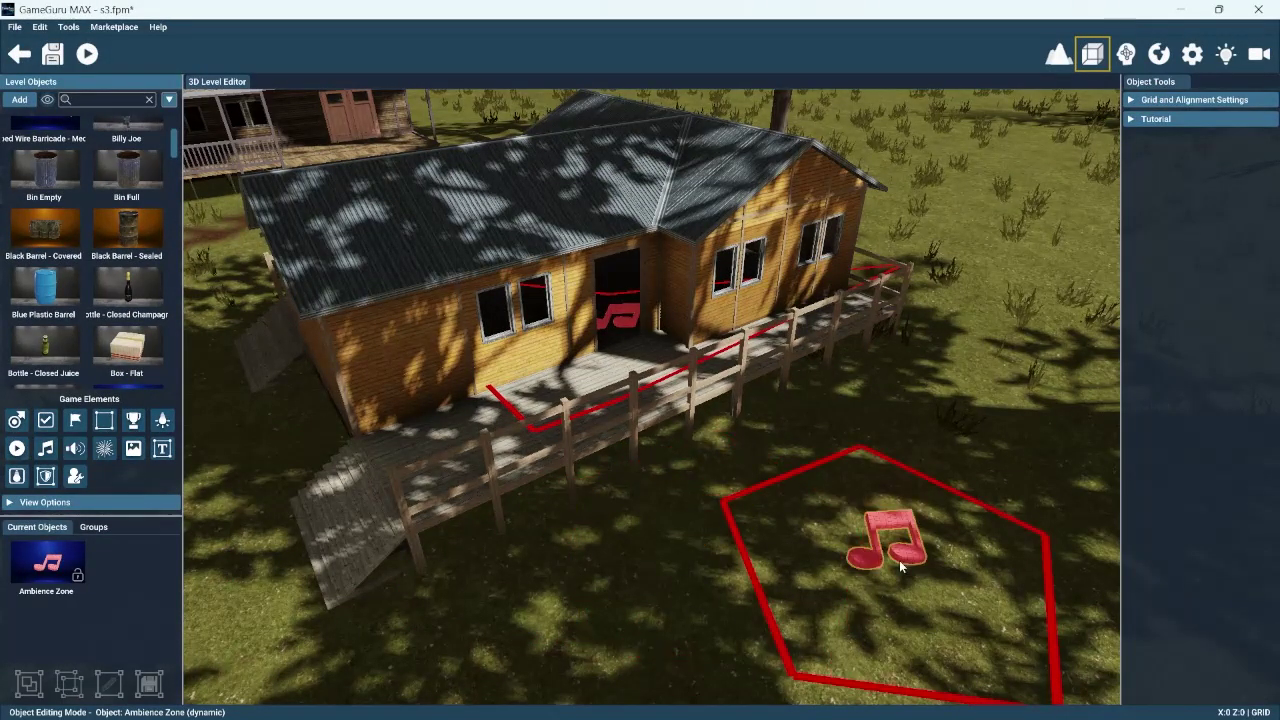
{"action": "right_click", "coordinate": [899, 560]}
{"action": "left_click", "coordinate": [619, 321]}
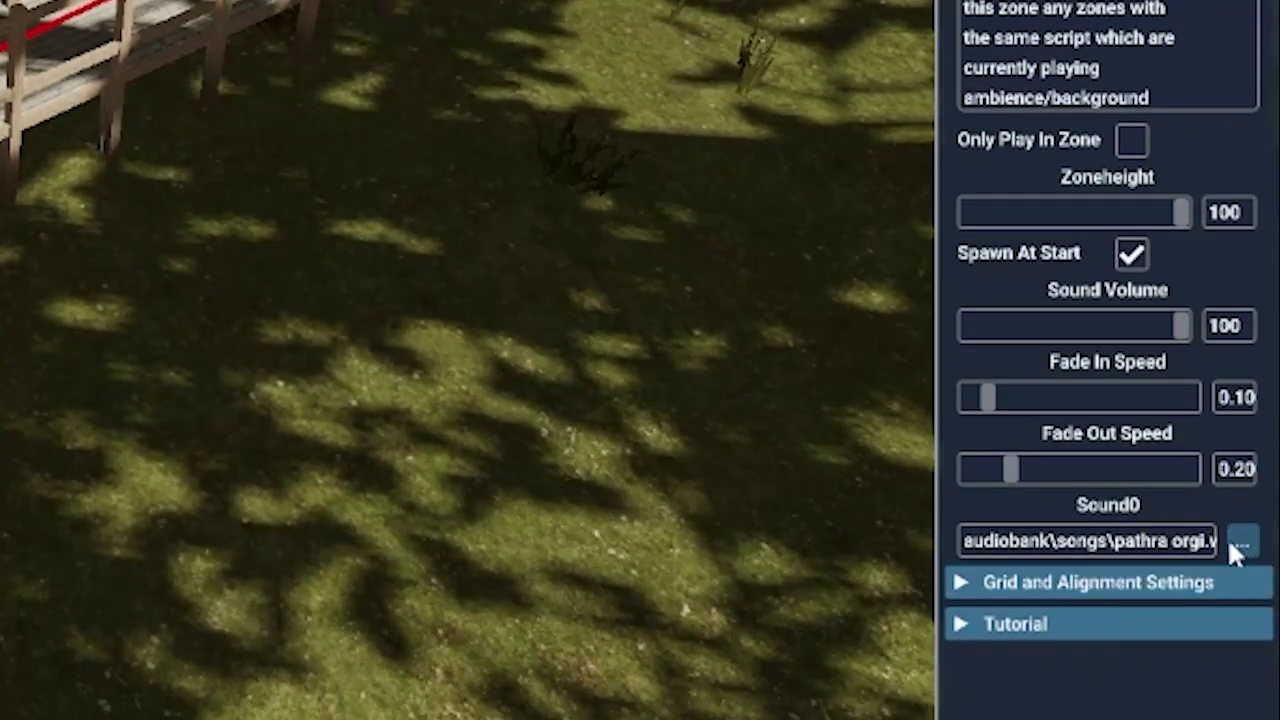
Open the sound library for the ambience zone's Sound0 and look through the full list of WAV files
{"action": "left_click", "coordinate": [1240, 541]}
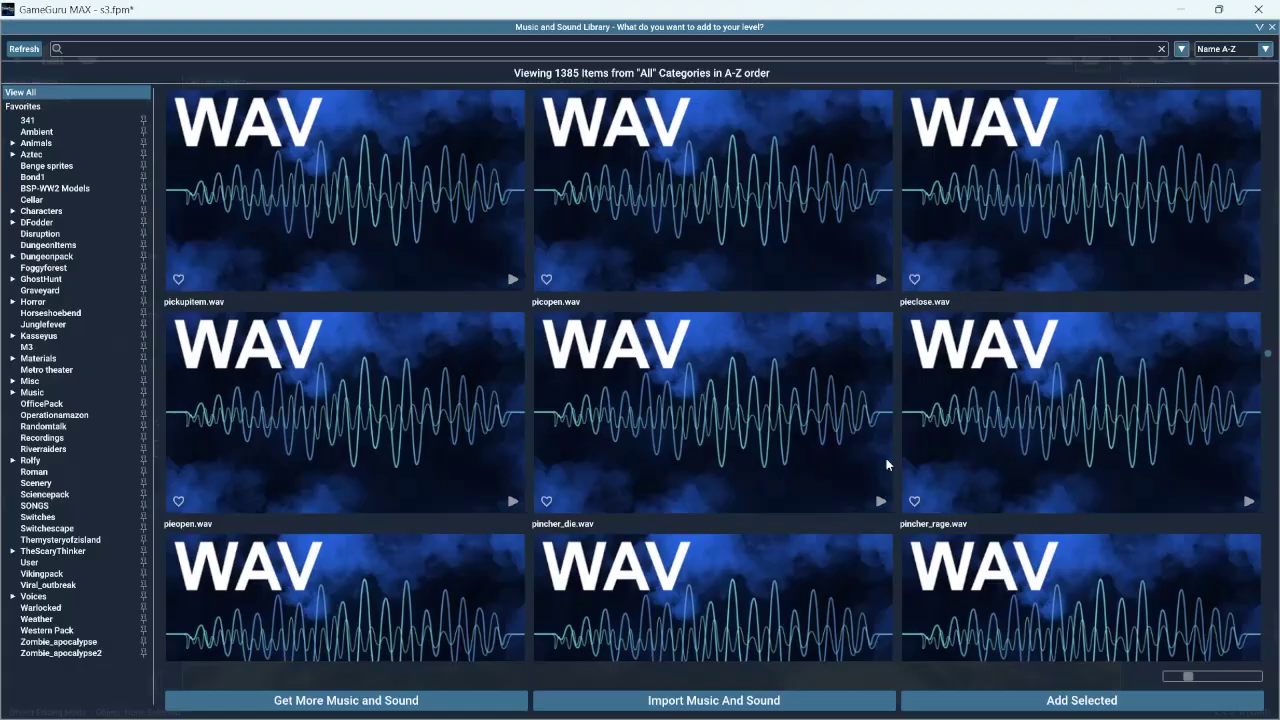
{"action": "scroll", "coordinate": [801, 406], "scroll_direction": "down", "scroll_amount": 5}
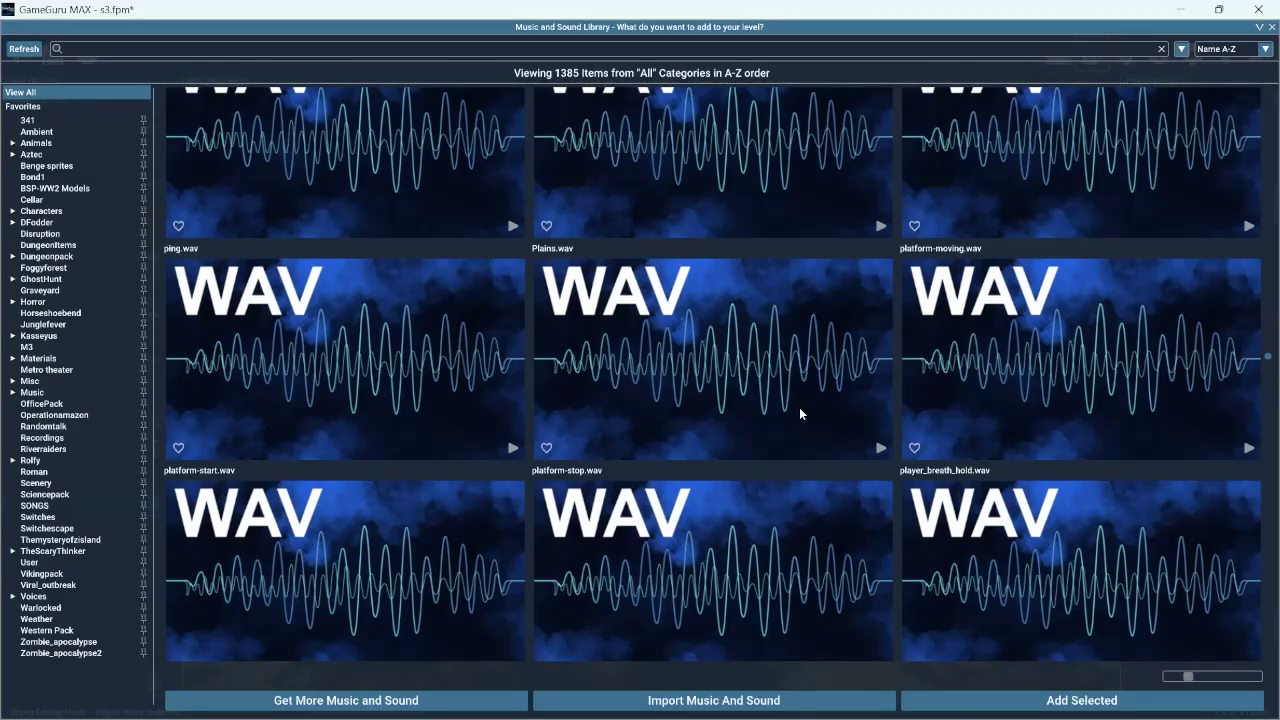
{"action": "scroll", "coordinate": [381, 377], "scroll_direction": "down", "scroll_amount": 5}
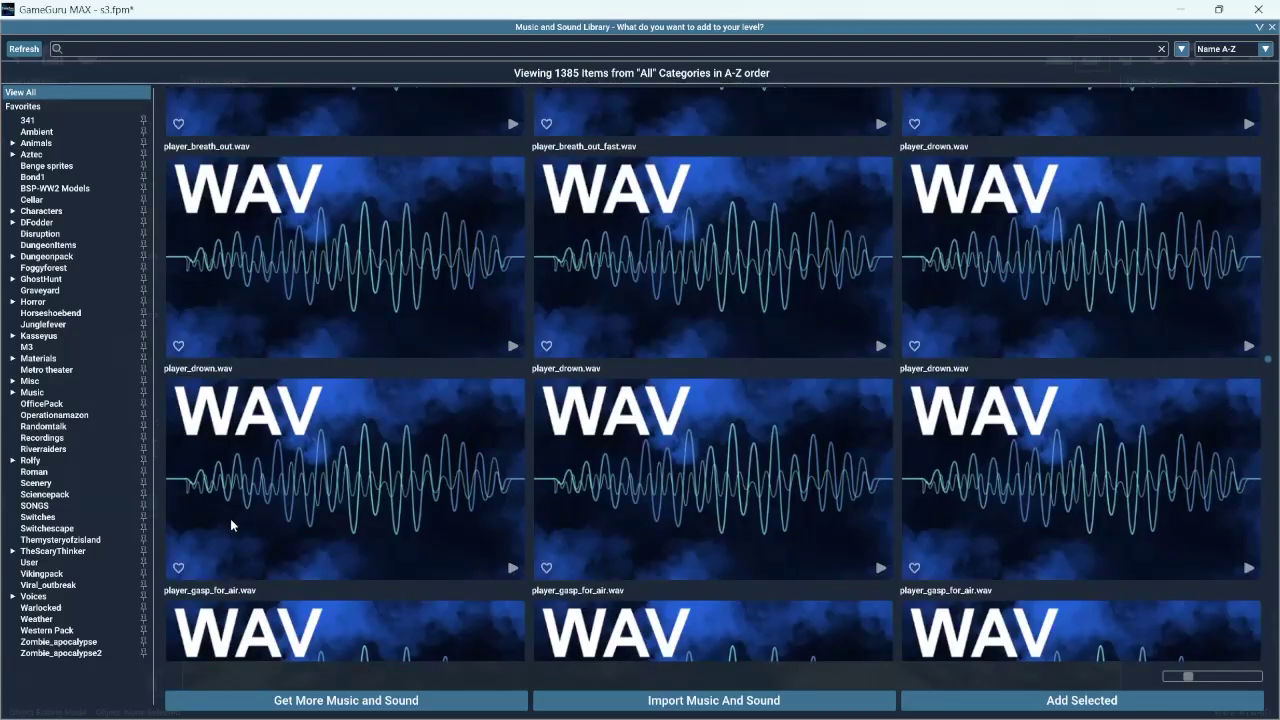
{"action": "scroll", "coordinate": [358, 480], "scroll_direction": "down", "scroll_amount": 3}
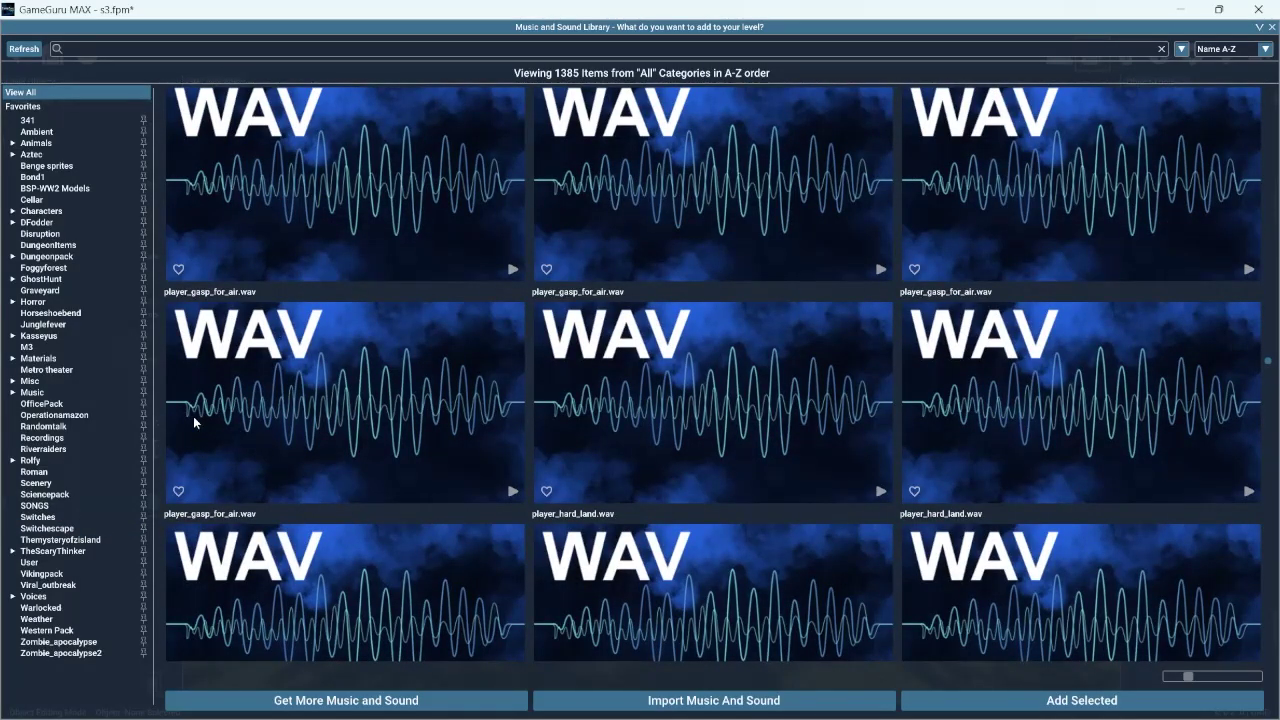
{"action": "scroll", "coordinate": [286, 405], "scroll_direction": "down", "scroll_amount": 2}
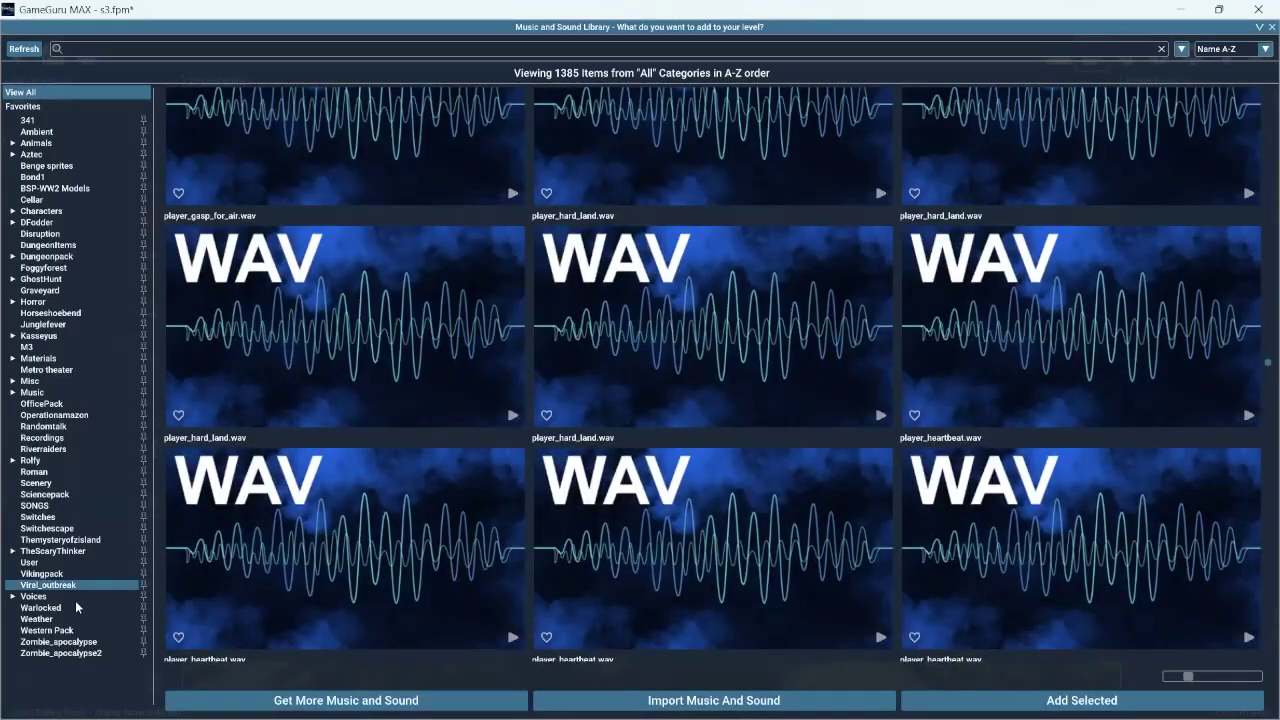
Examine sound categories including TheScaryThinker, Voices, Foggyforest, Cellar and Benge sprites, and leave the library without choosing a sound
{"action": "left_click", "coordinate": [48, 585]}
{"action": "left_click", "coordinate": [29, 551]}
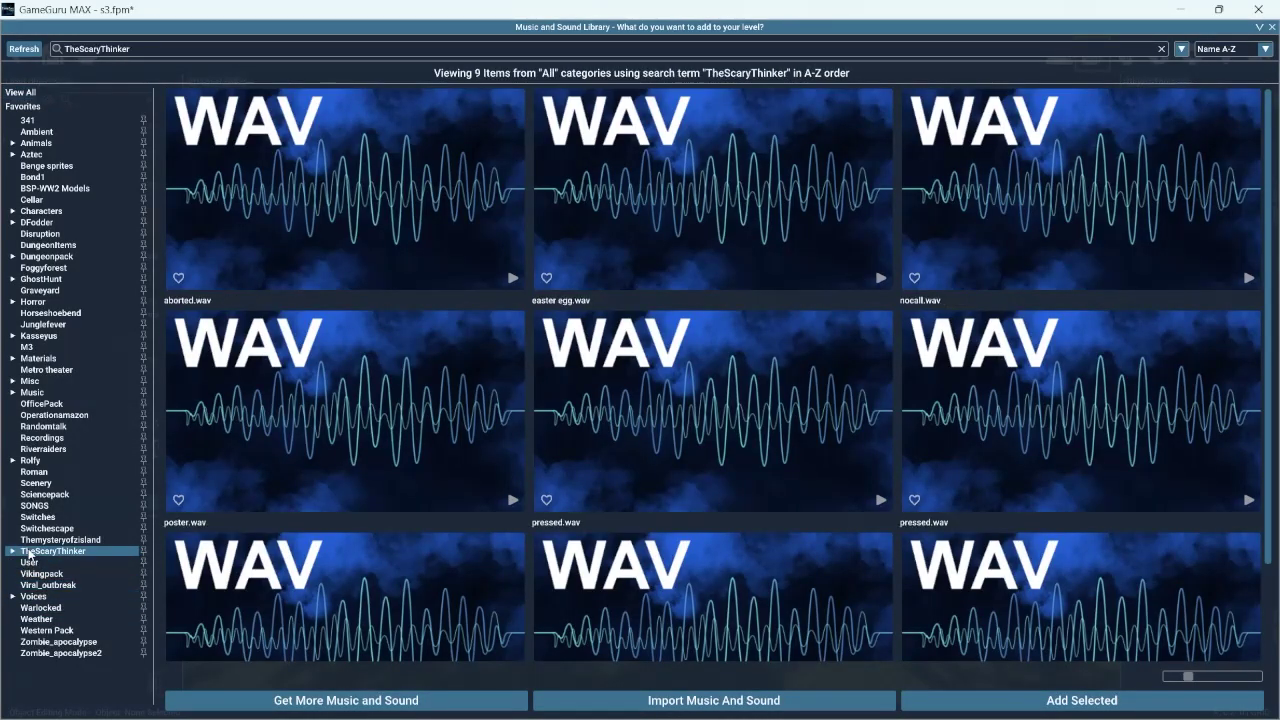
{"action": "left_click", "coordinate": [46, 630]}
{"action": "left_click", "coordinate": [33, 596]}
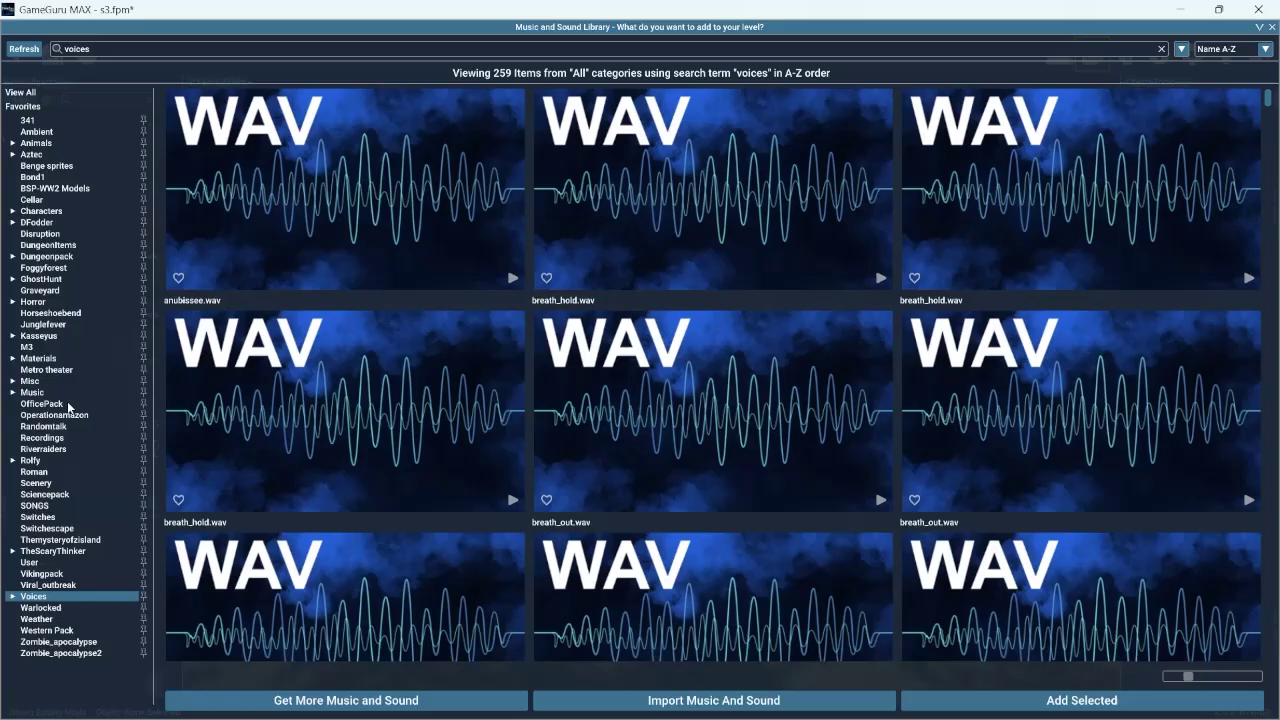
{"action": "left_click", "coordinate": [43, 268]}
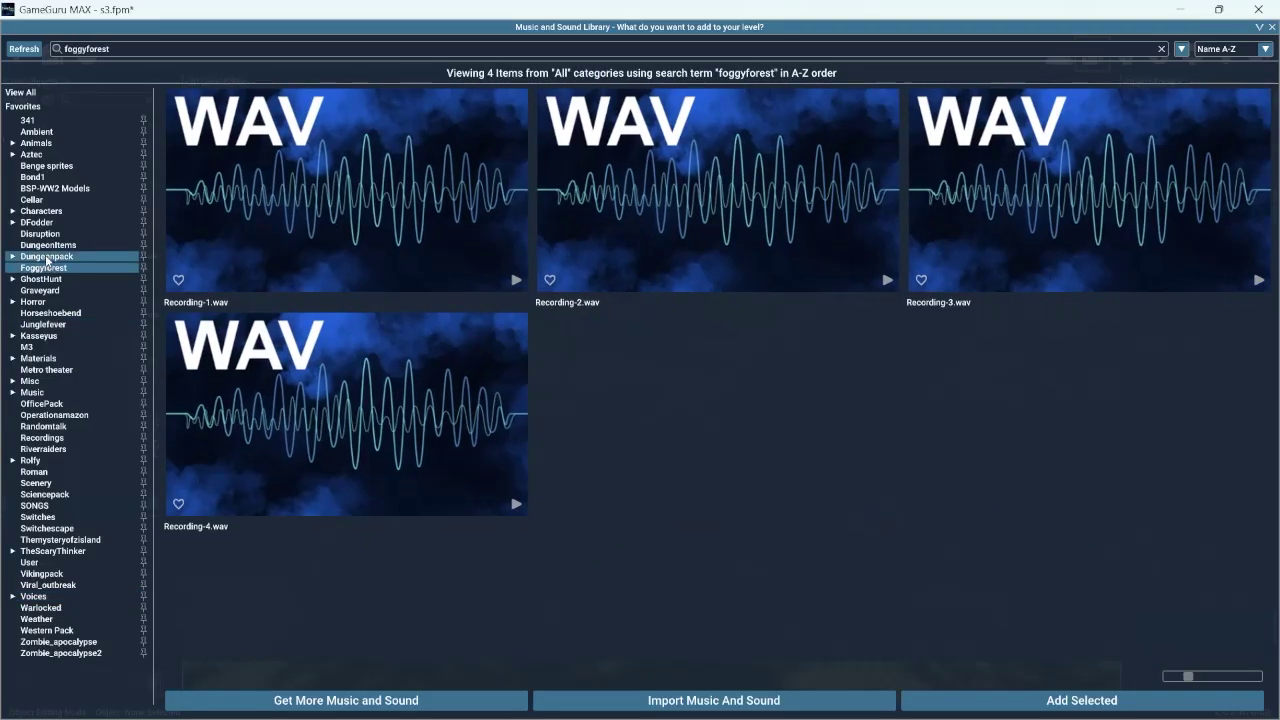
{"action": "left_click", "coordinate": [45, 257]}
{"action": "left_click", "coordinate": [40, 222]}
{"action": "left_click", "coordinate": [50, 198]}
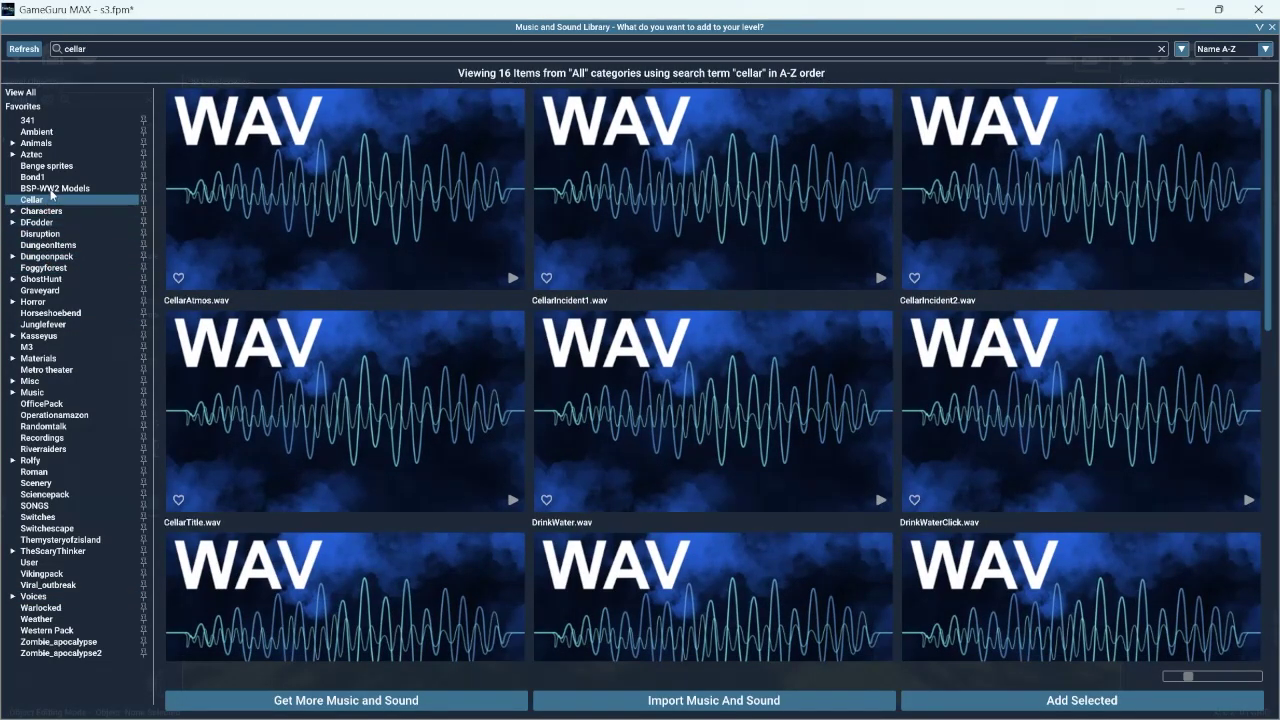
{"action": "left_click", "coordinate": [46, 166]}
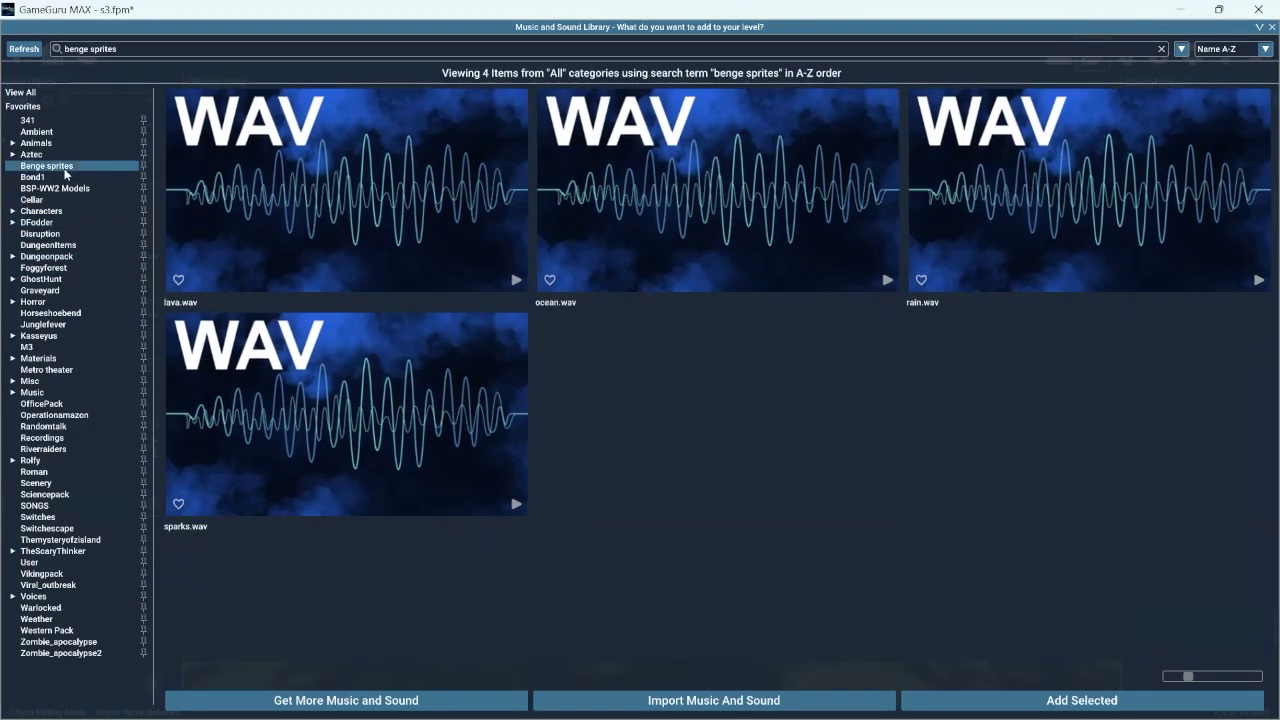
{"action": "left_click", "coordinate": [1272, 27]}
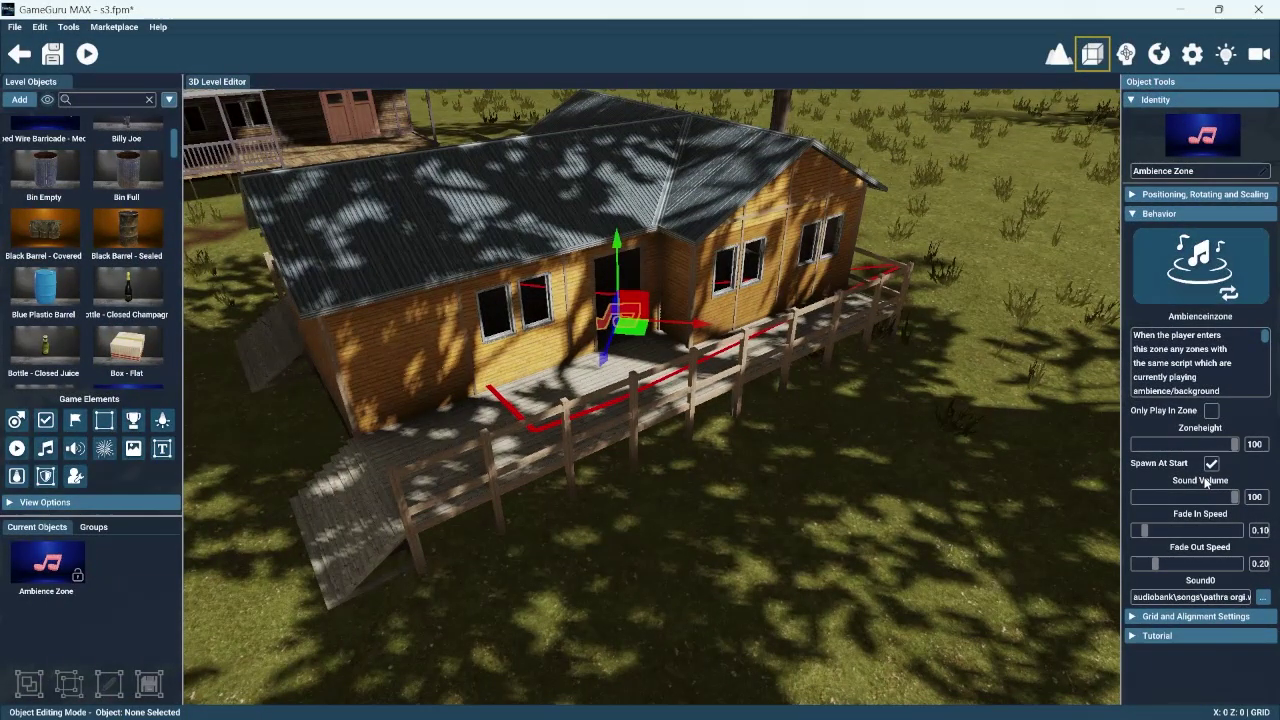
{"action": "mouse_move", "coordinate": [880, 420]}
{"action": "right_mouse_down"}
{"action": "mouse_move", "coordinate": [620, 370]}
{"action": "mouse_move", "coordinate": [700, 420]}
{"action": "mouse_move", "coordinate": [722, 365]}
{"action": "mouse_move", "coordinate": [822, 350]}
{"action": "mouse_move", "coordinate": [350, 362]}
{"action": "mouse_move", "coordinate": [160, 330]}
{"action": "mouse_move", "coordinate": [188, 302]}
{"action": "mouse_move", "coordinate": [196, 450]}
{"action": "mouse_move", "coordinate": [194, 400]}
{"action": "mouse_move", "coordinate": [150, 392]}
{"action": "right_mouse_up"}
{"action": "key", "text": "a"}
{"action": "key", "text": "w"}
{"action": "key", "text": "s"}
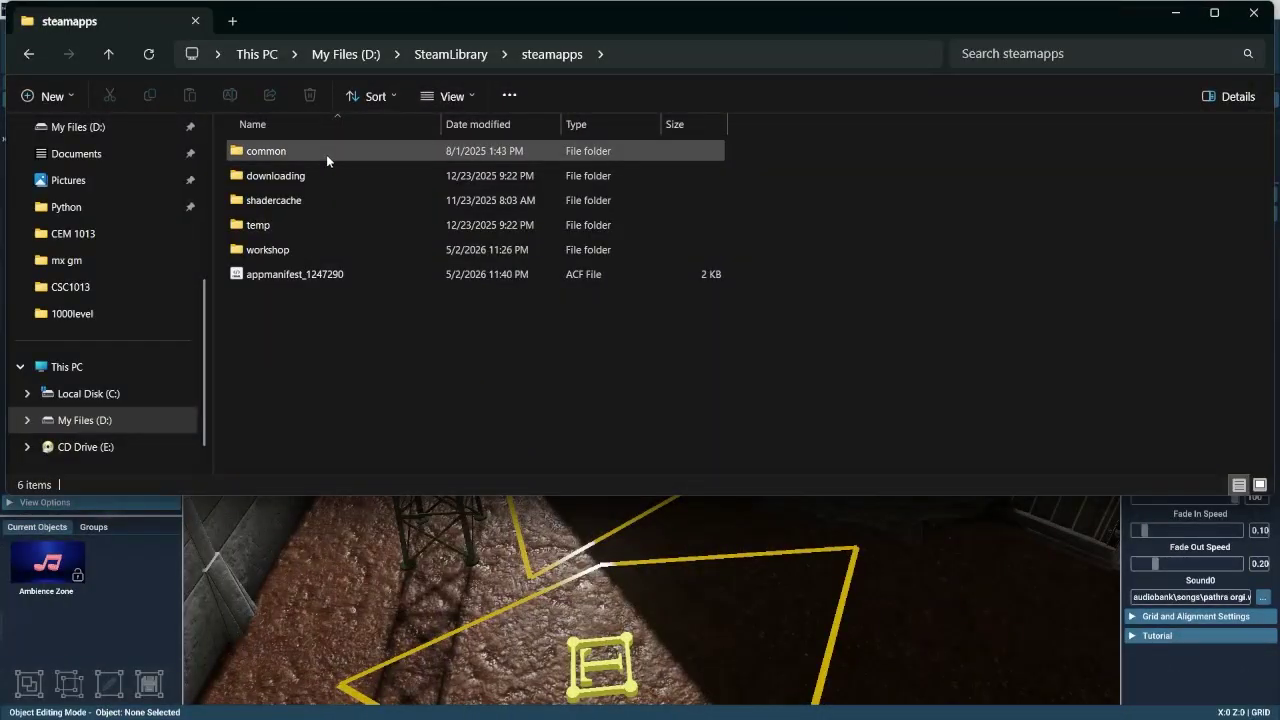
In File Explorer, go from steamapps through the common folder to GameGuru MAX and look over its contents
{"action": "mouse_move", "coordinate": [326, 154]}
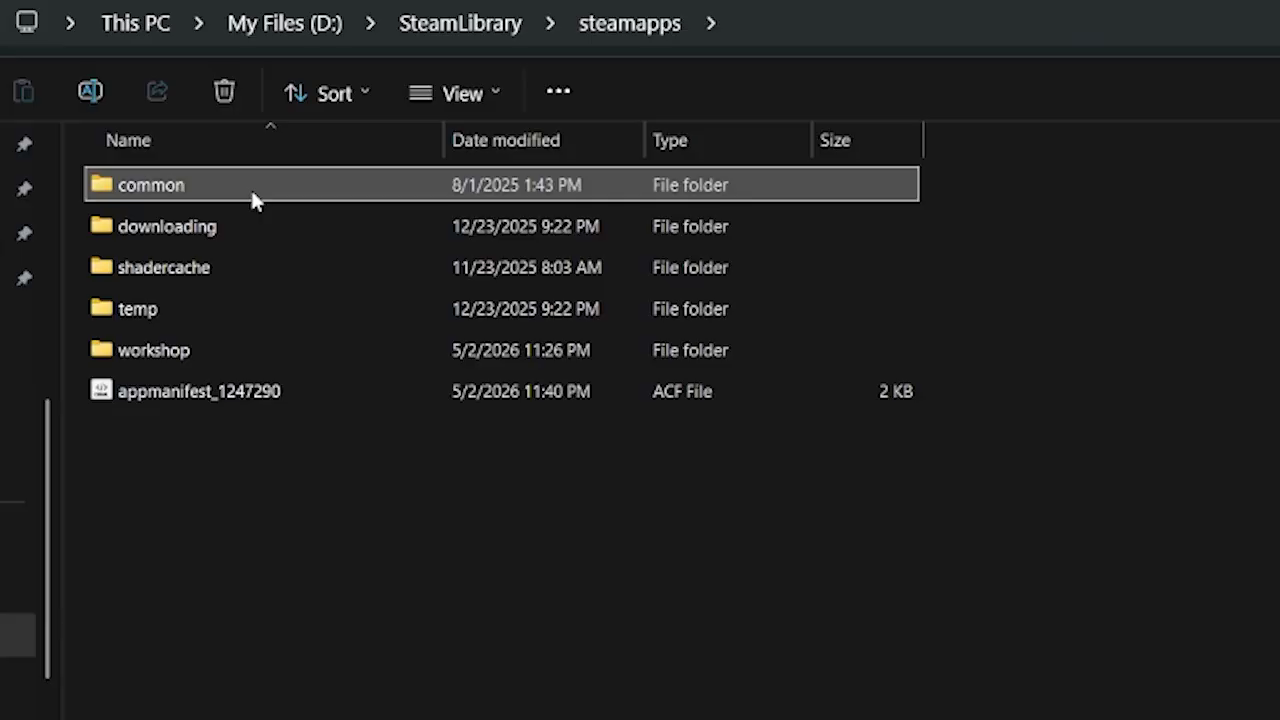
{"action": "double_click", "coordinate": [250, 200]}
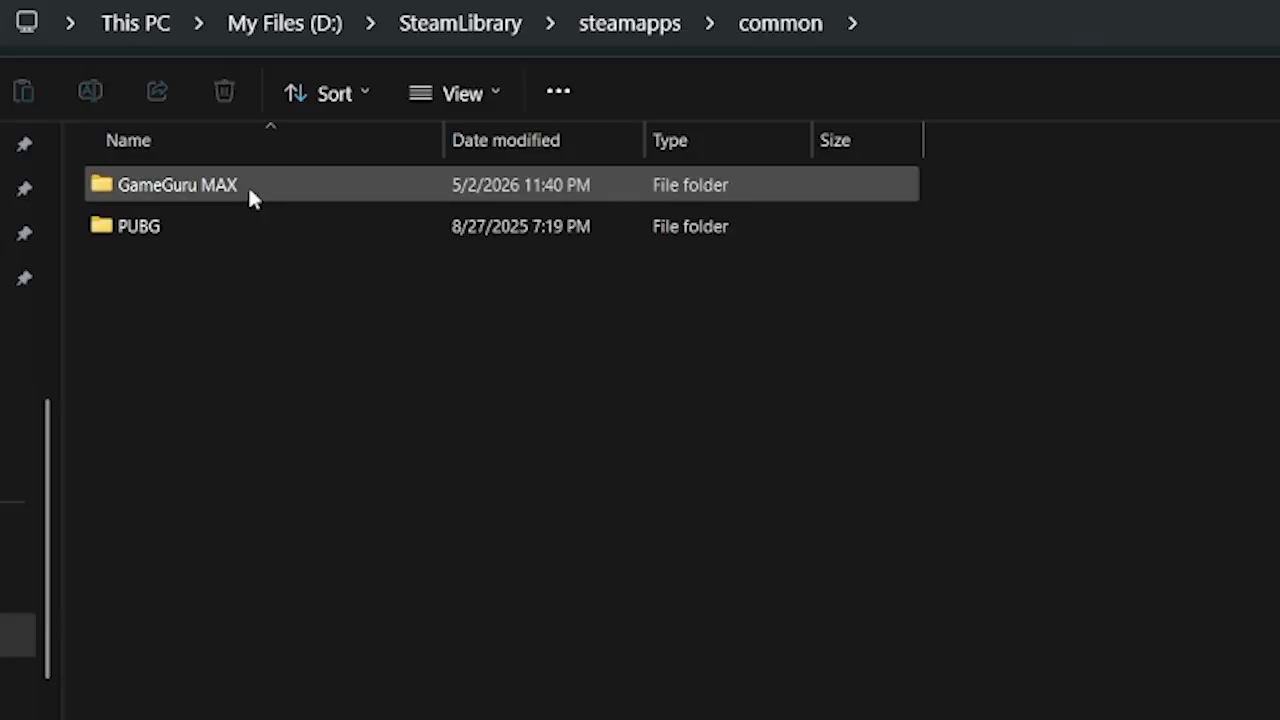
{"action": "double_click", "coordinate": [130, 193]}
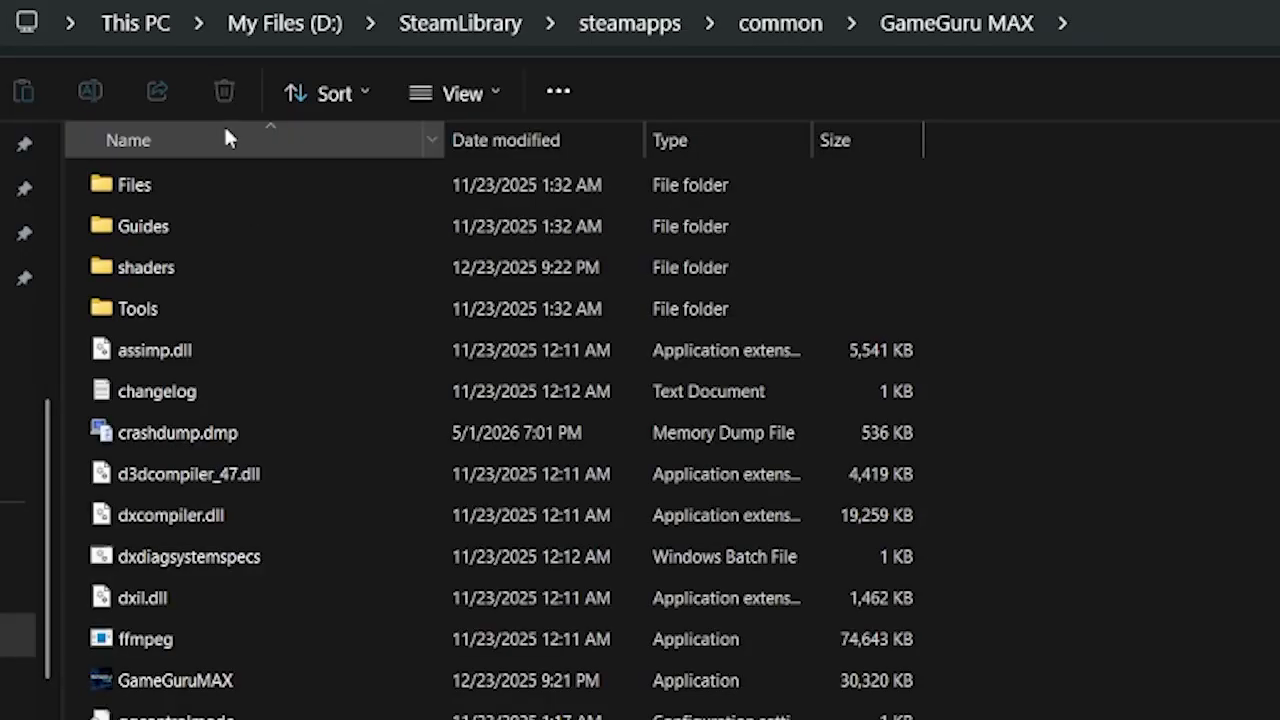
{"action": "scroll", "coordinate": [190, 515], "scroll_direction": "down", "scroll_amount": 5}
{"action": "scroll", "coordinate": [186, 555], "scroll_direction": "up", "scroll_amount": 5}
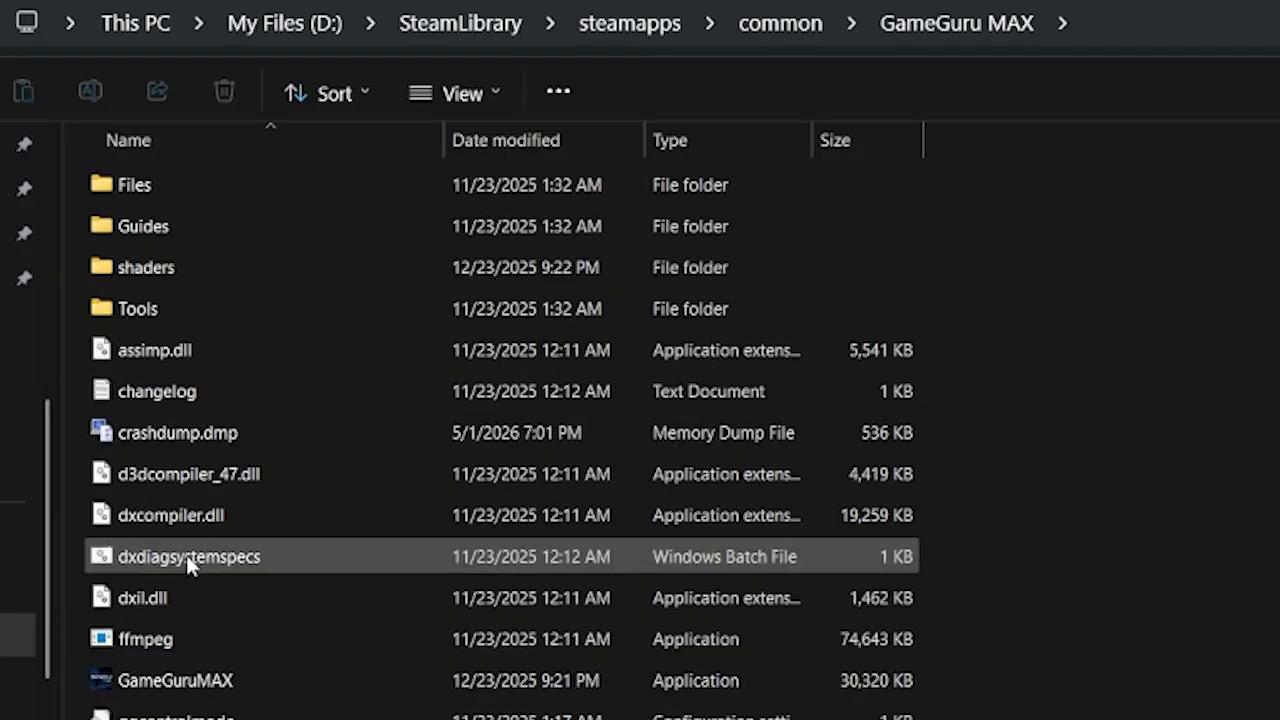
{"action": "scroll", "coordinate": [183, 490], "scroll_direction": "down", "scroll_amount": 5}
{"action": "scroll", "coordinate": [191, 545], "scroll_direction": "up", "scroll_amount": 5}
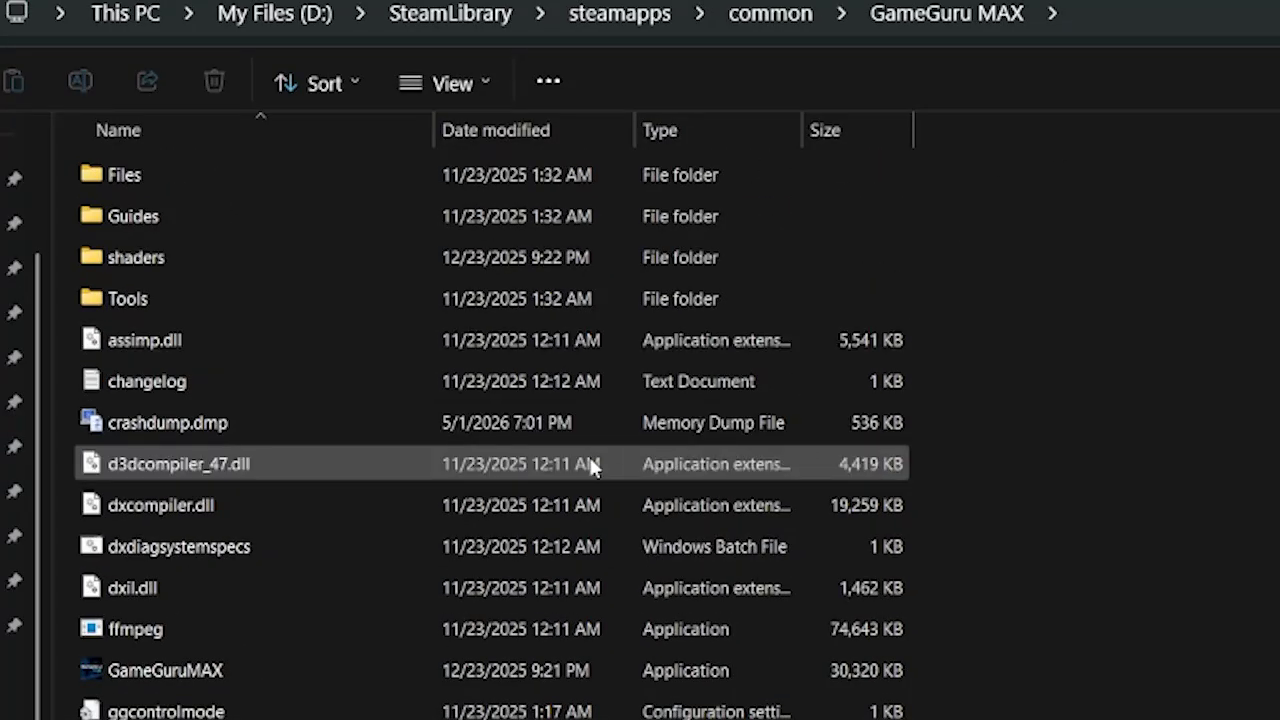
Open the Files folder and its audiobank subfolder, and look through the sound category folders
{"action": "double_click", "coordinate": [224, 181]}
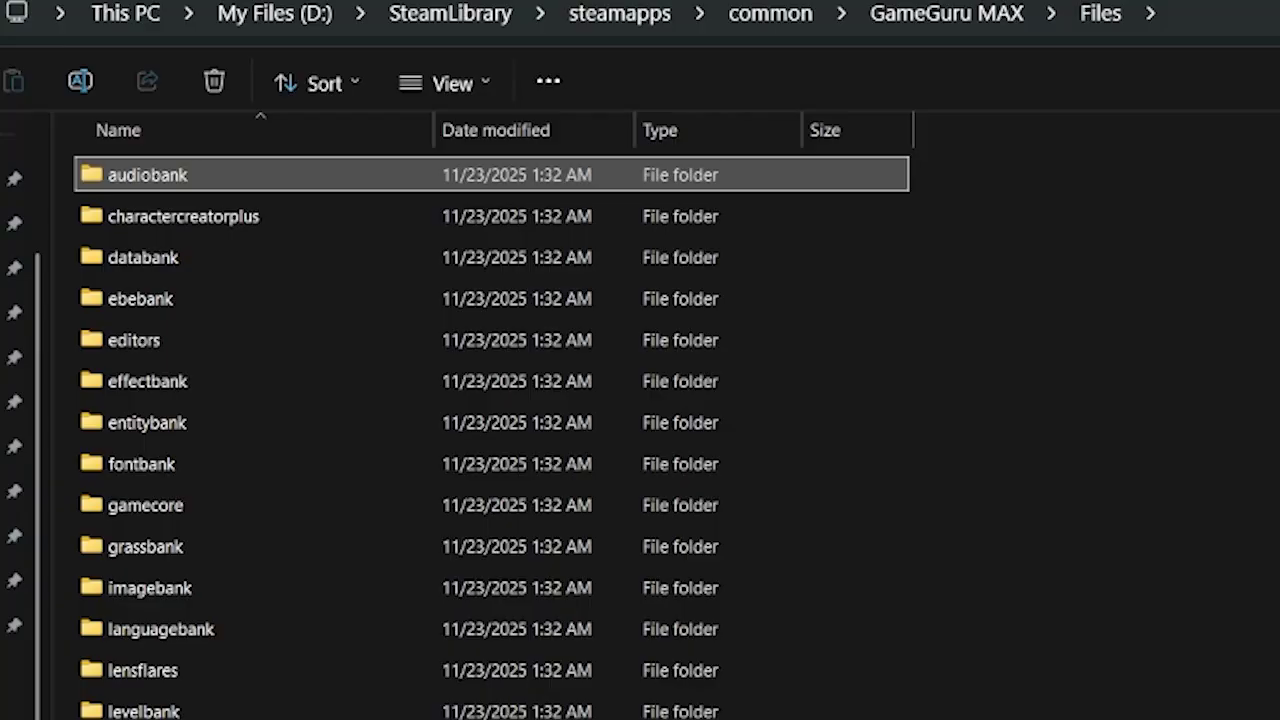
{"action": "scroll", "coordinate": [157, 700], "scroll_direction": "down", "scroll_amount": 2}
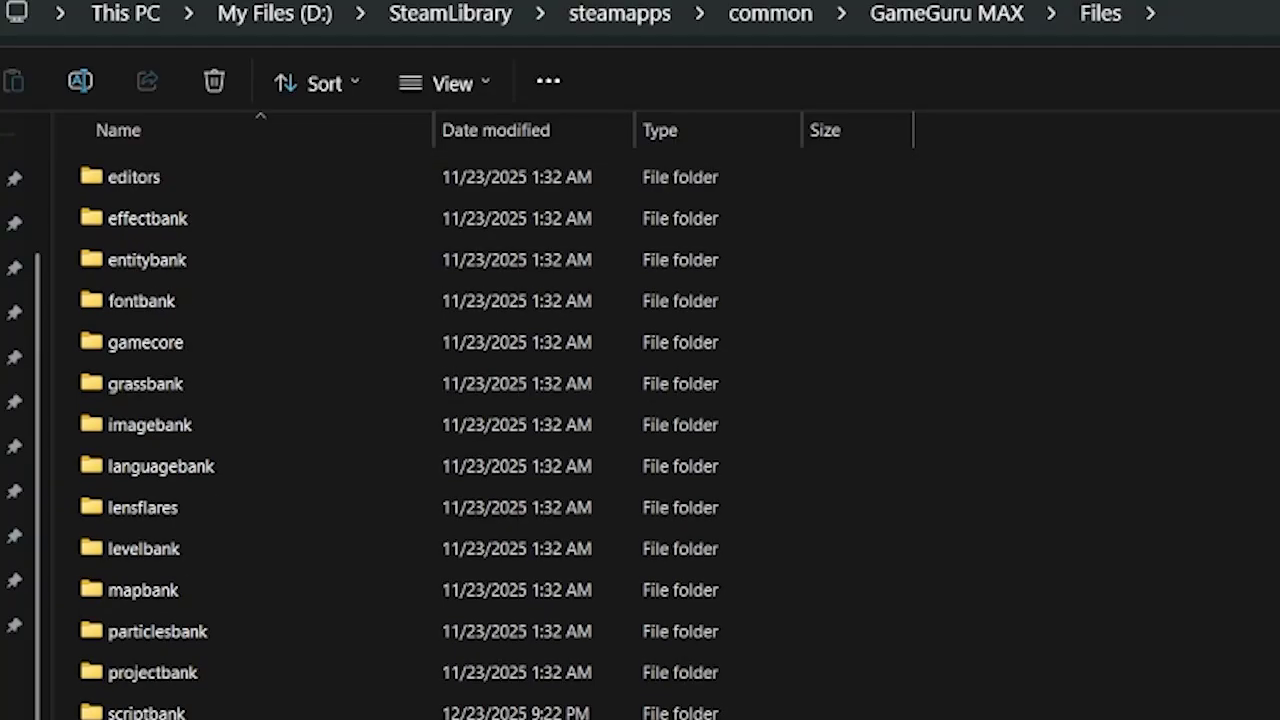
{"action": "scroll", "coordinate": [145, 287], "scroll_direction": "up", "scroll_amount": 2}
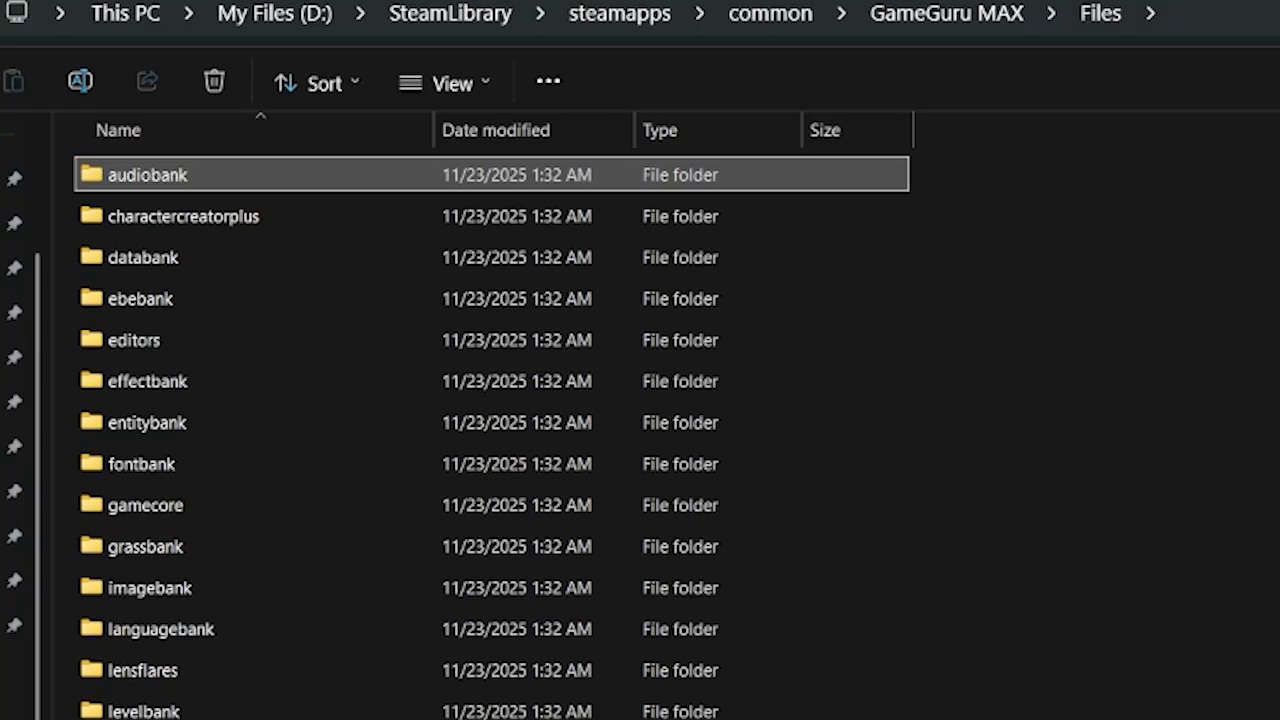
{"action": "double_click", "coordinate": [100, 175]}
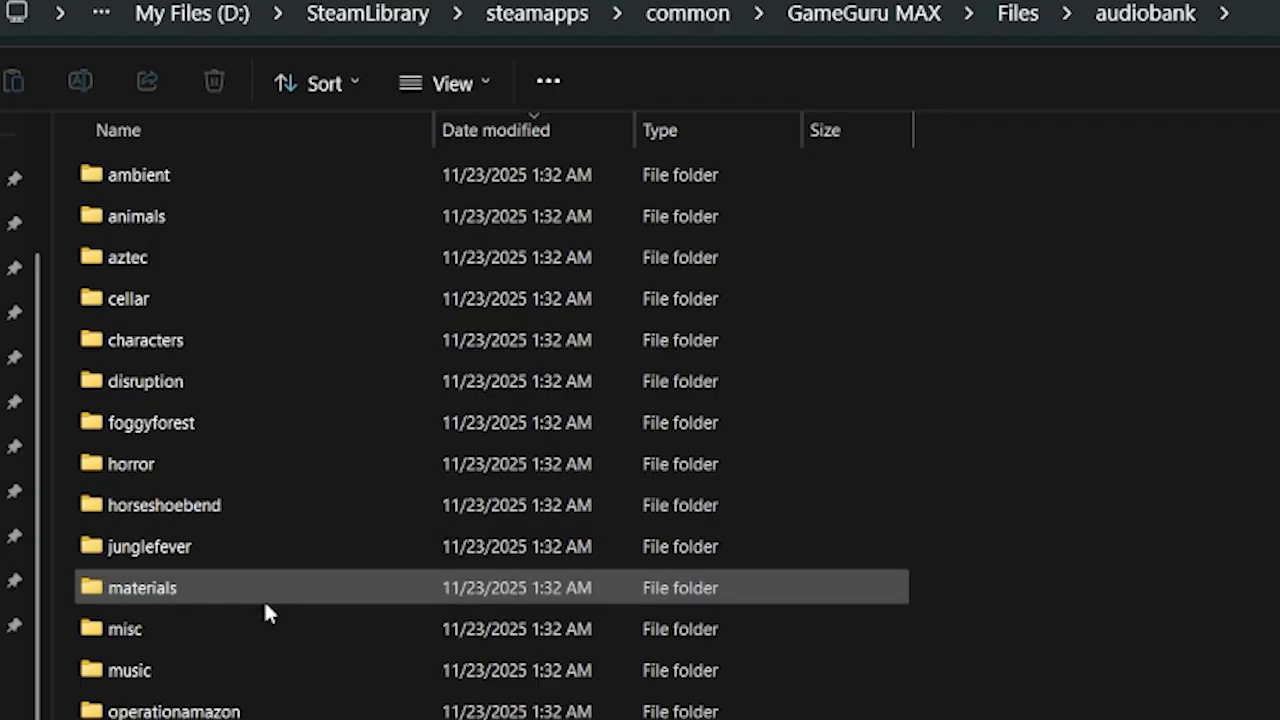
{"action": "scroll", "coordinate": [266, 609], "scroll_direction": "down", "scroll_amount": 7}
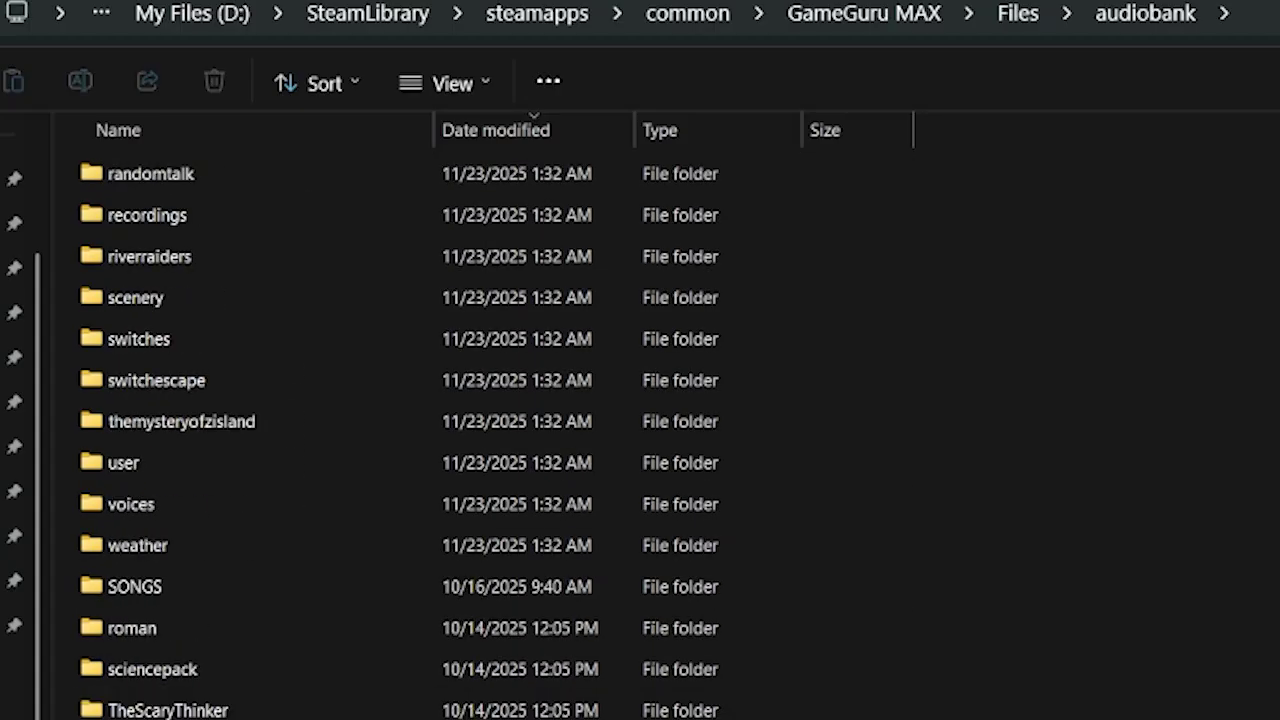
Check the misc sound folder inside audiobank, return, and look through the list of sound categories
{"action": "scroll", "coordinate": [480, 430], "scroll_direction": "up", "scroll_amount": 3}
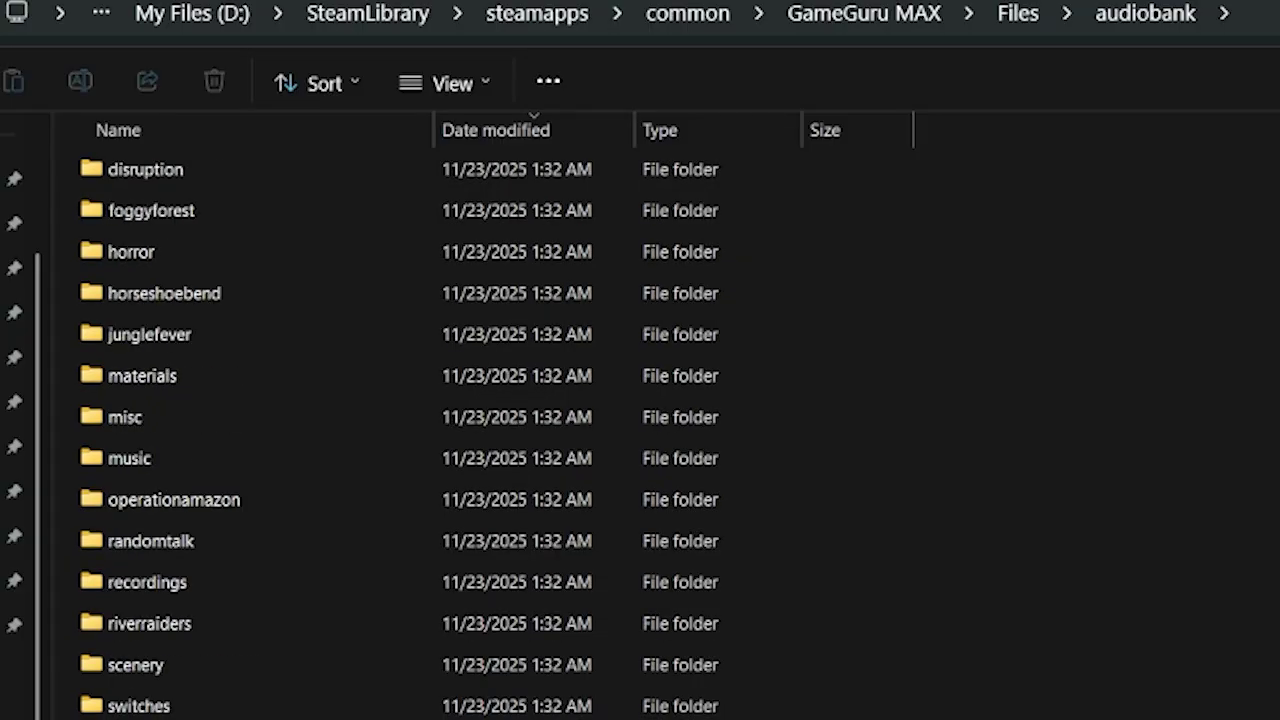
{"action": "double_click", "coordinate": [243, 417]}
{"action": "key", "text": "alt+Left"}
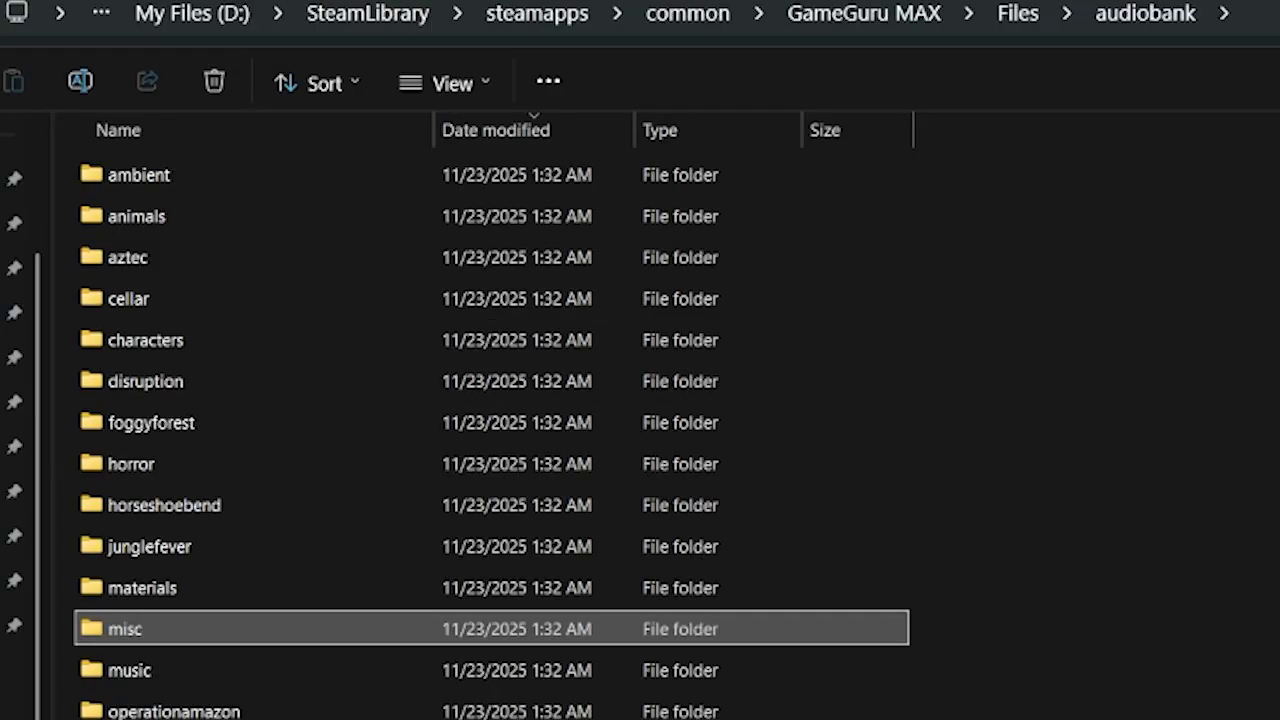
{"action": "scroll", "coordinate": [251, 254], "scroll_direction": "down", "scroll_amount": 10}
{"action": "scroll", "coordinate": [191, 466], "scroll_direction": "up", "scroll_amount": 10}
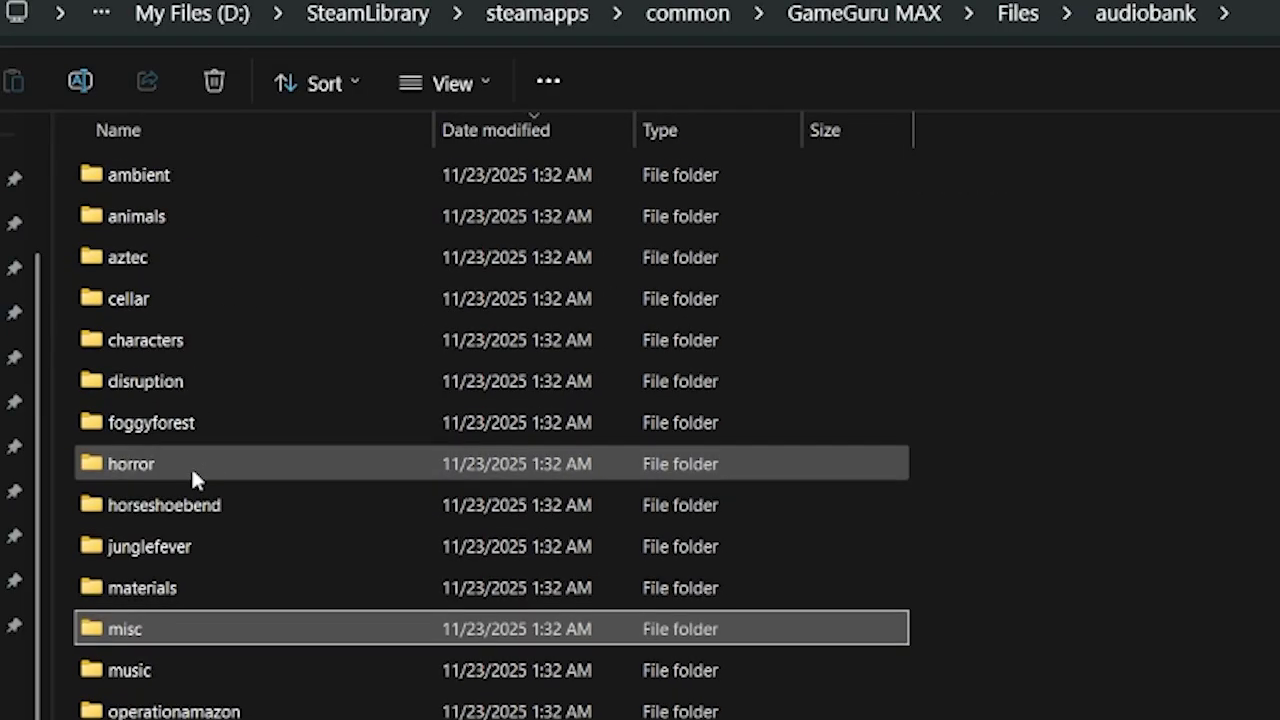
Open the horror folder in audiobank and select the eerieloop sound file to view its contents
{"action": "left_click", "coordinate": [297, 455]}
{"action": "double_click", "coordinate": [295, 462]}
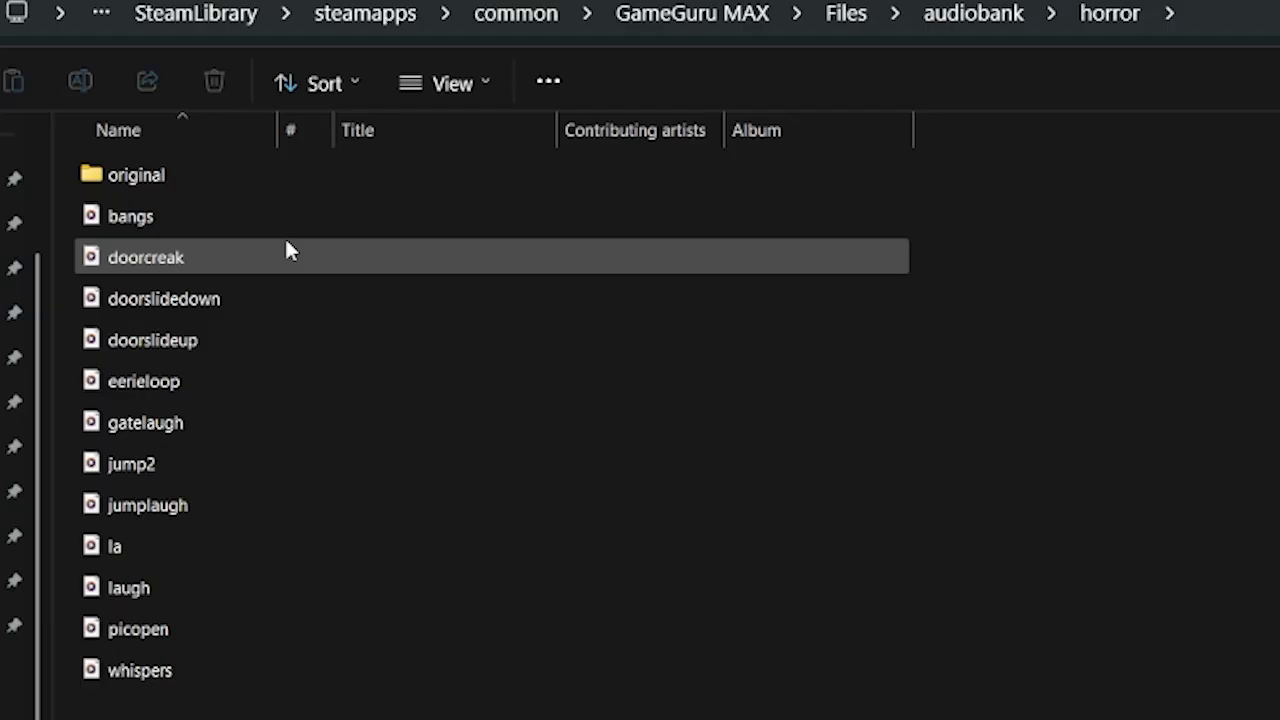
{"action": "left_click", "coordinate": [216, 388]}
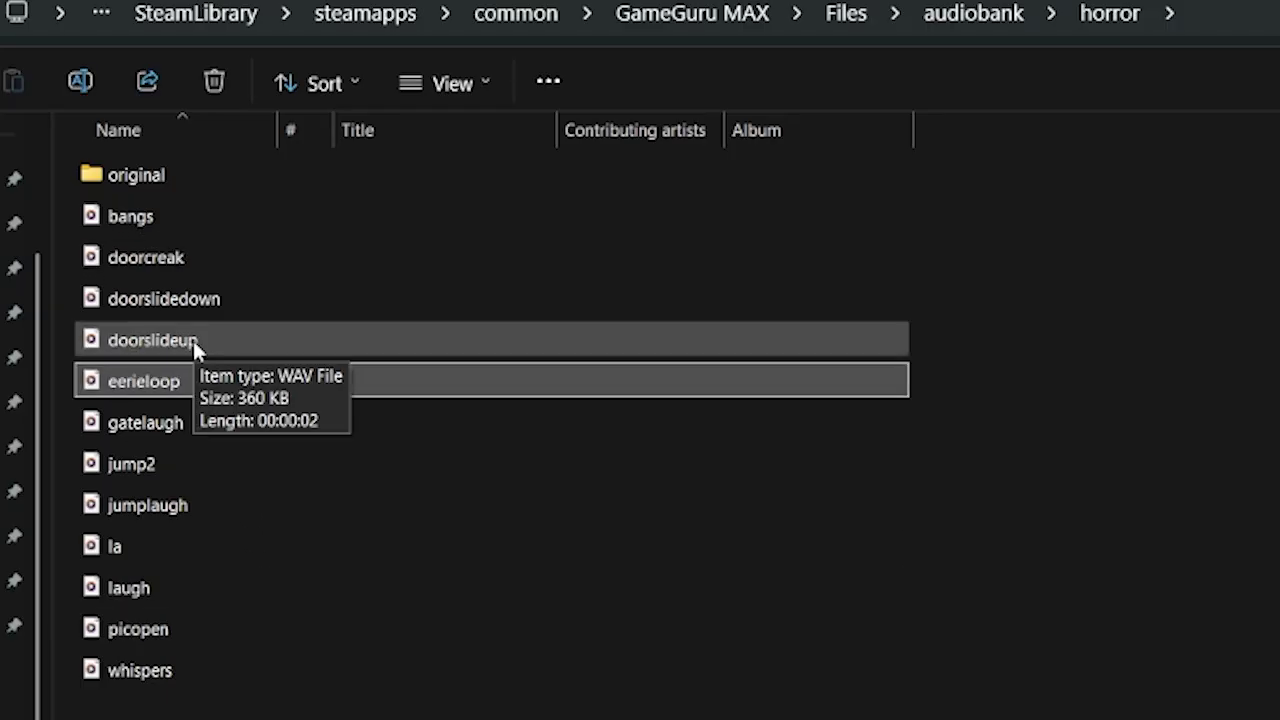
Return to the Files folder, open imagebank and examine its image folders, including backdrops
{"action": "key", "text": "alt+Up"}
{"action": "key", "text": "alt+Up"}
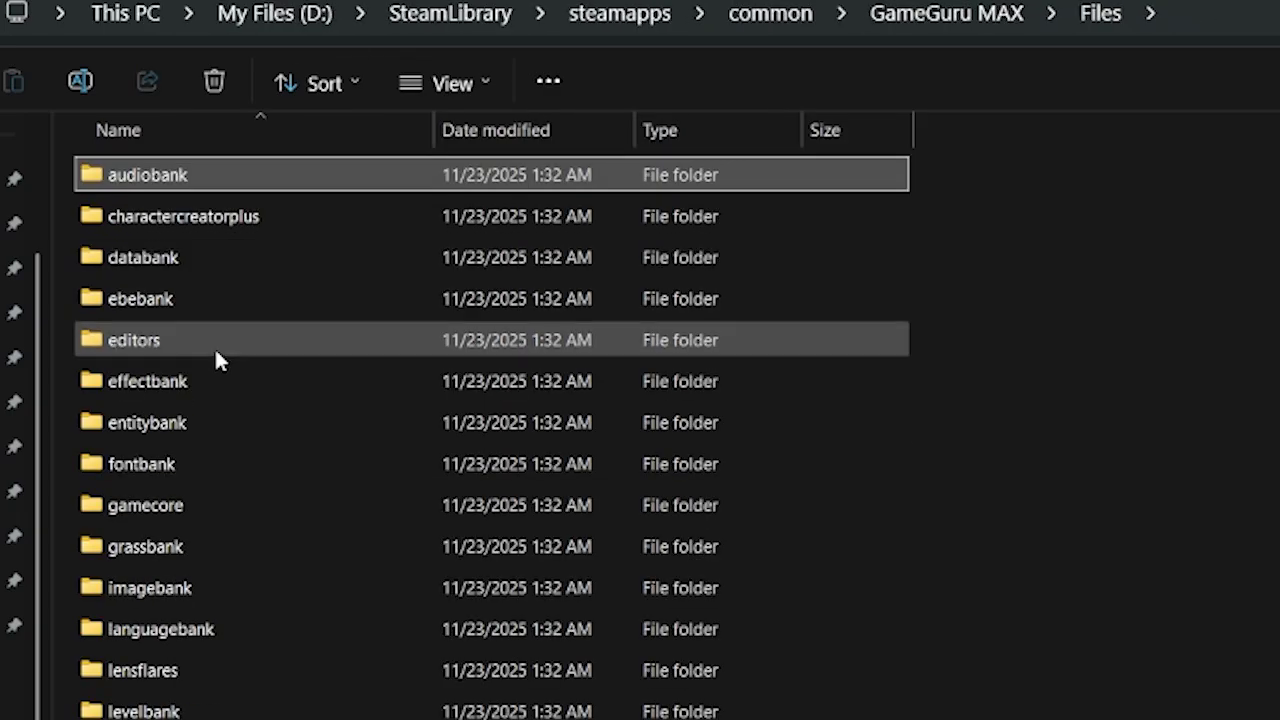
{"action": "double_click", "coordinate": [137, 591]}
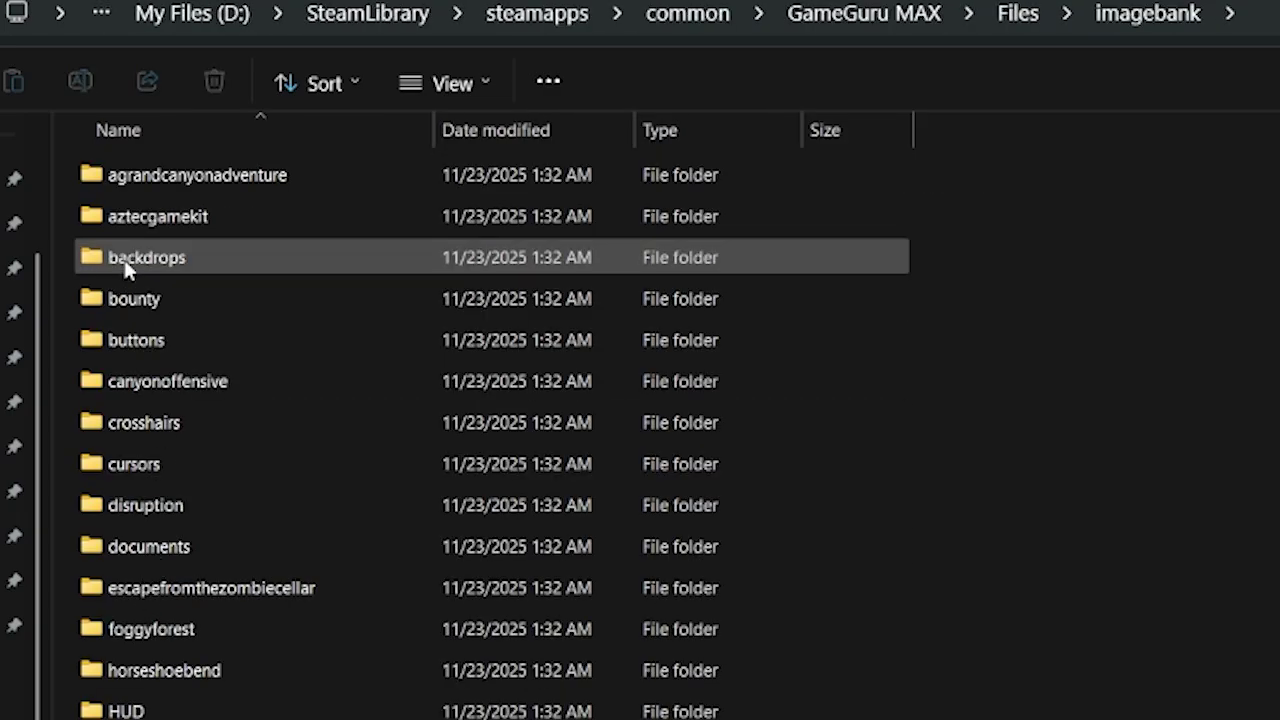
{"action": "scroll", "coordinate": [86, 357], "scroll_direction": "down", "scroll_amount": 5}
{"action": "scroll", "coordinate": [152, 598], "scroll_direction": "up", "scroll_amount": 5}
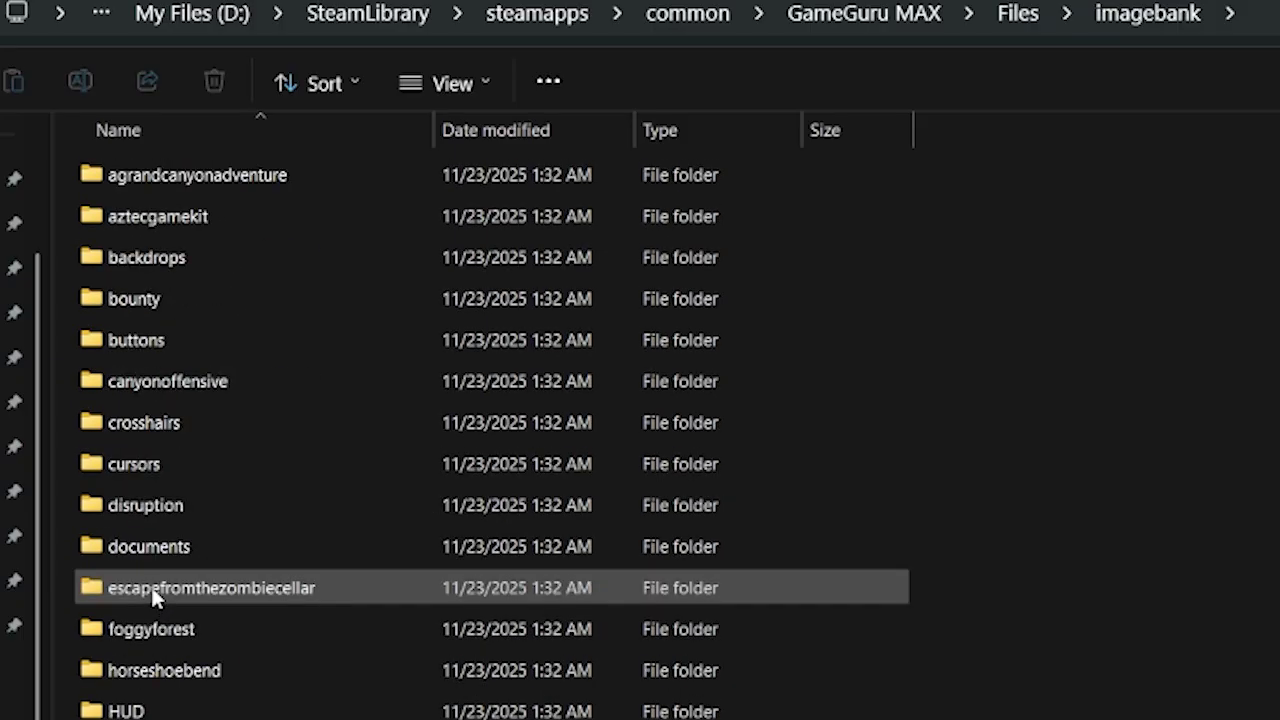
{"action": "double_click", "coordinate": [140, 262]}
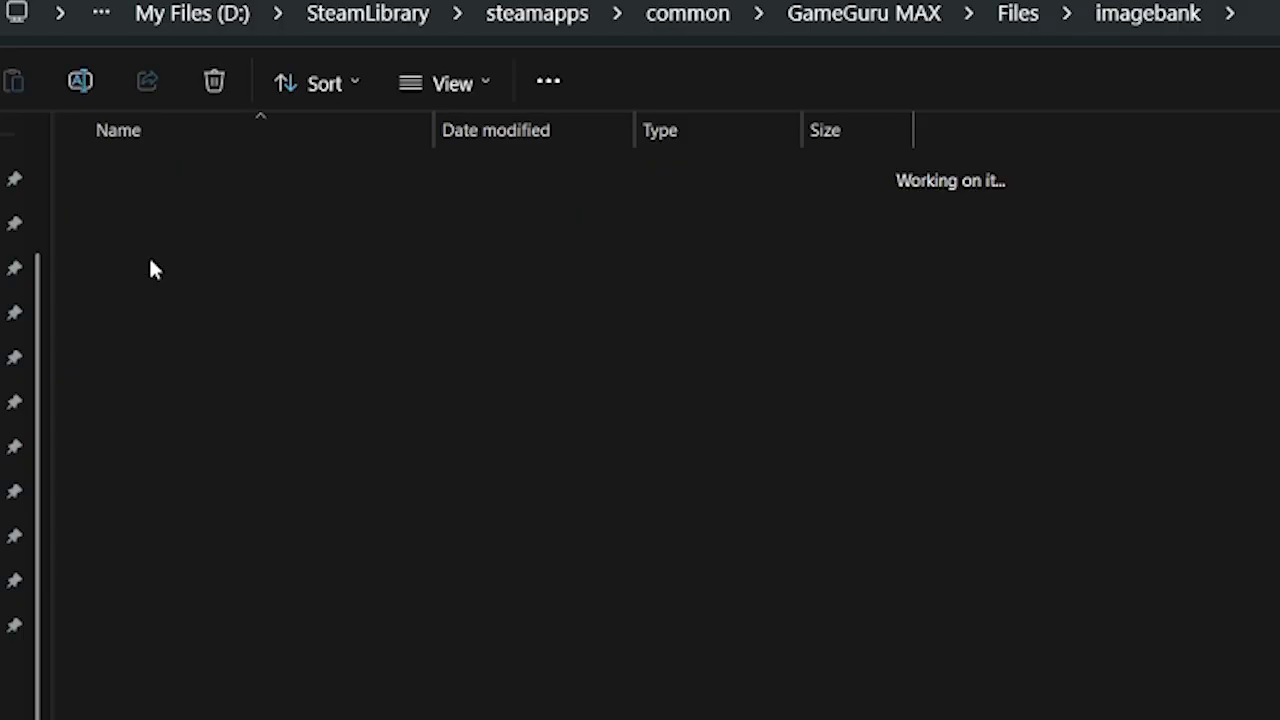
{"action": "key", "text": "alt+Left"}
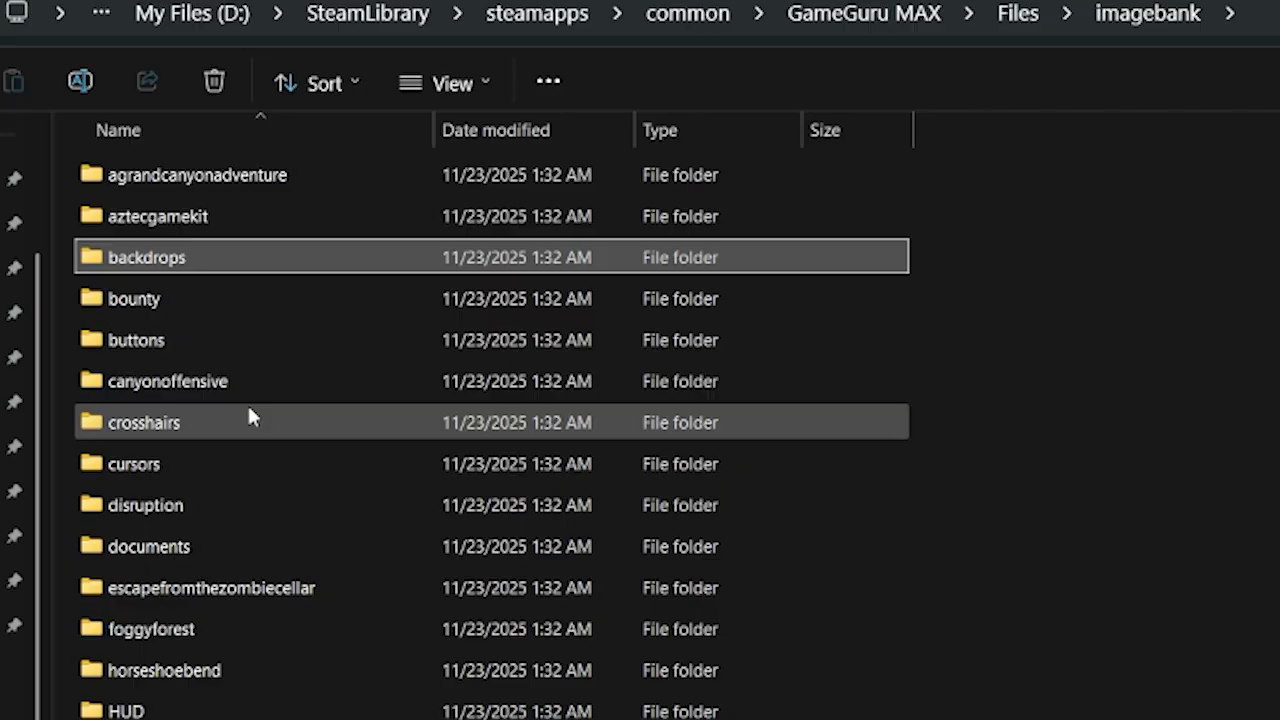
{"action": "left_click", "coordinate": [249, 417]}
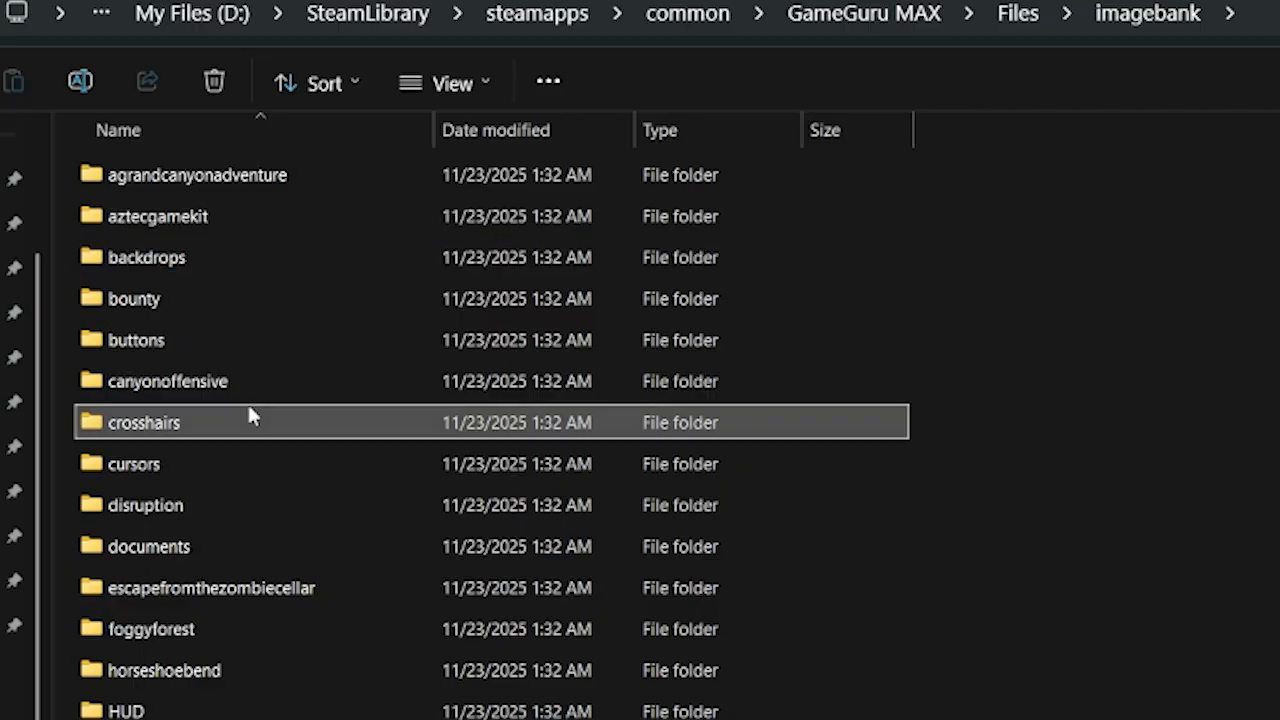
Go back to Files, open the videobank folder to view its videos, and return to GameGuru MAX
{"action": "key", "text": "alt+Left"}
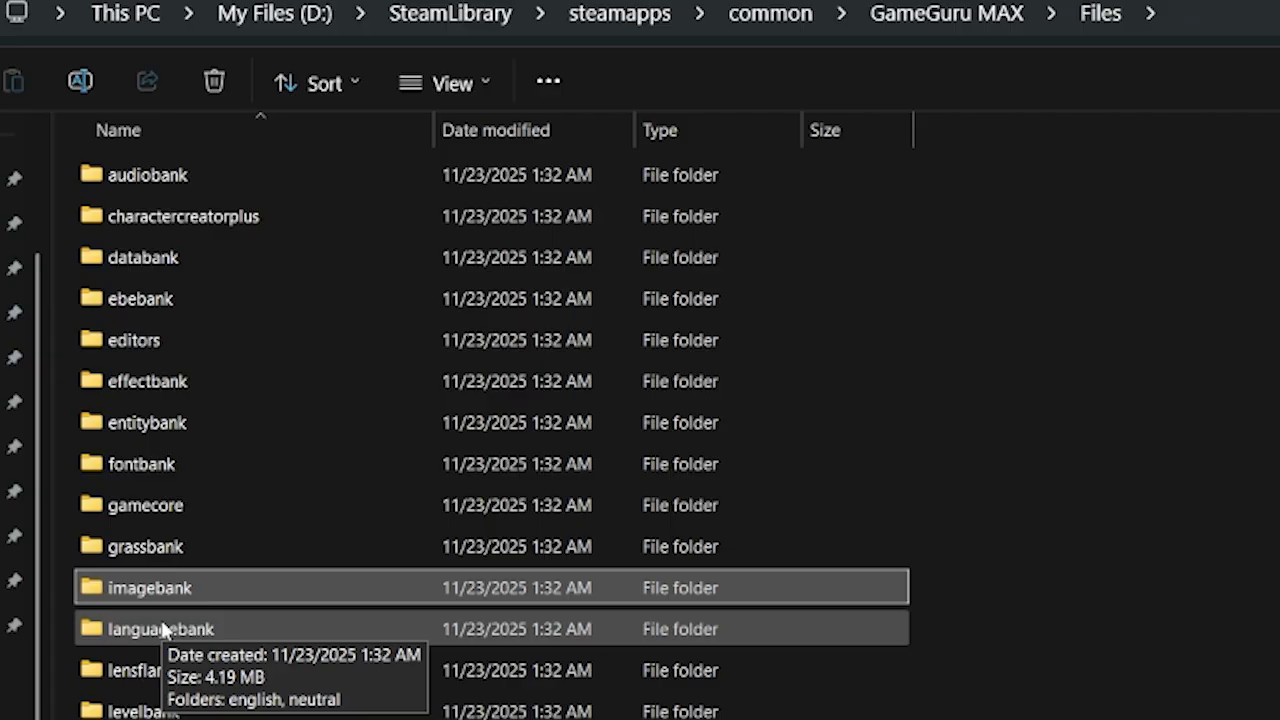
{"action": "scroll", "coordinate": [162, 628], "scroll_direction": "down", "scroll_amount": 2}
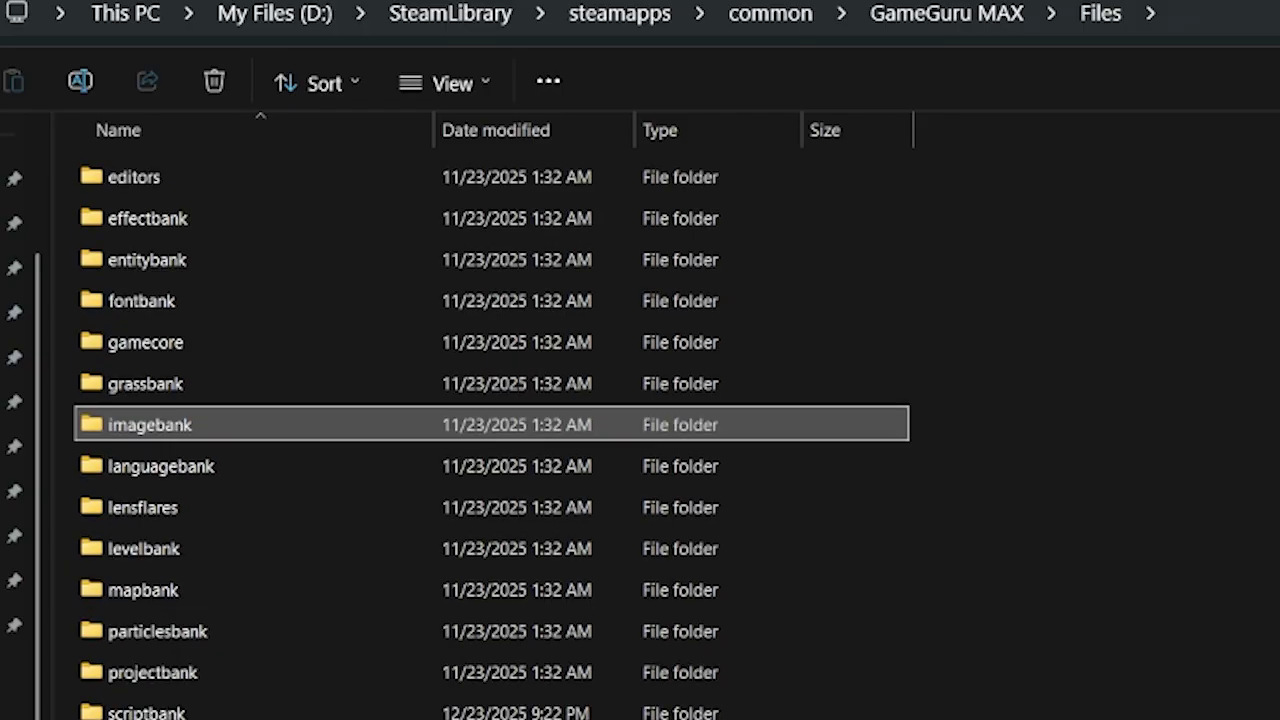
{"action": "double_click", "coordinate": [212, 718]}
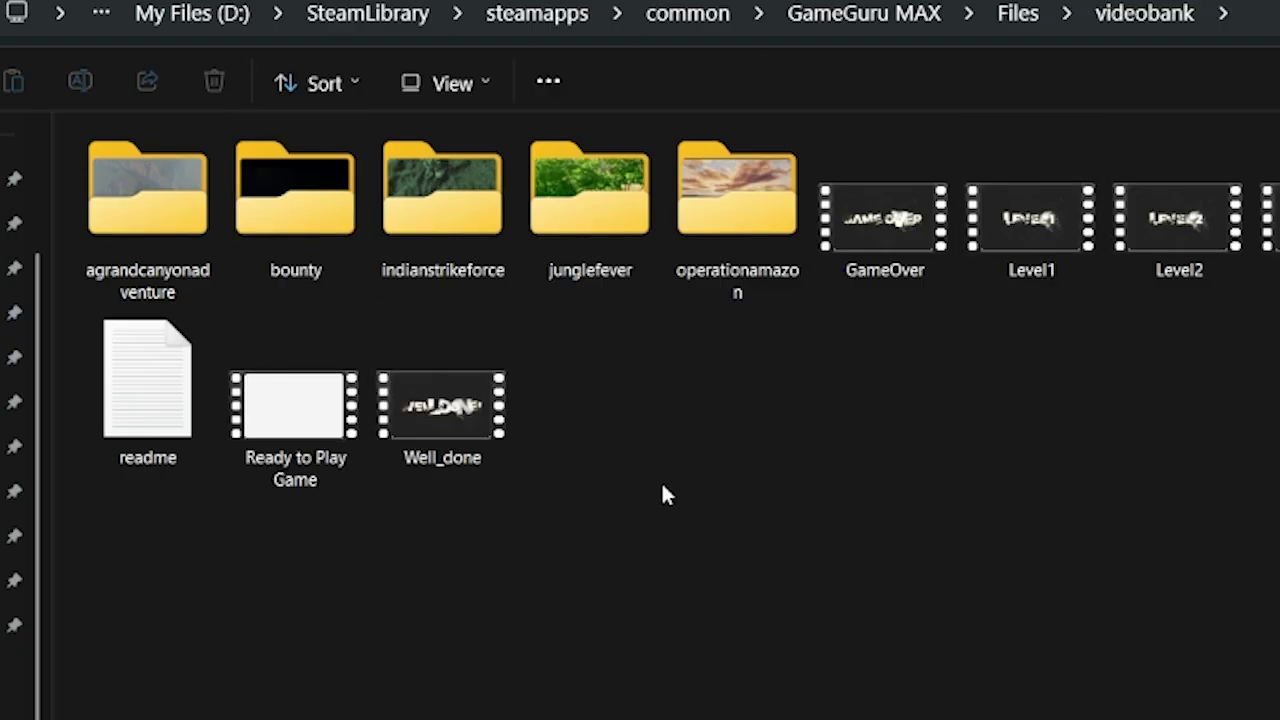
{"action": "key", "text": "alt+Left"}
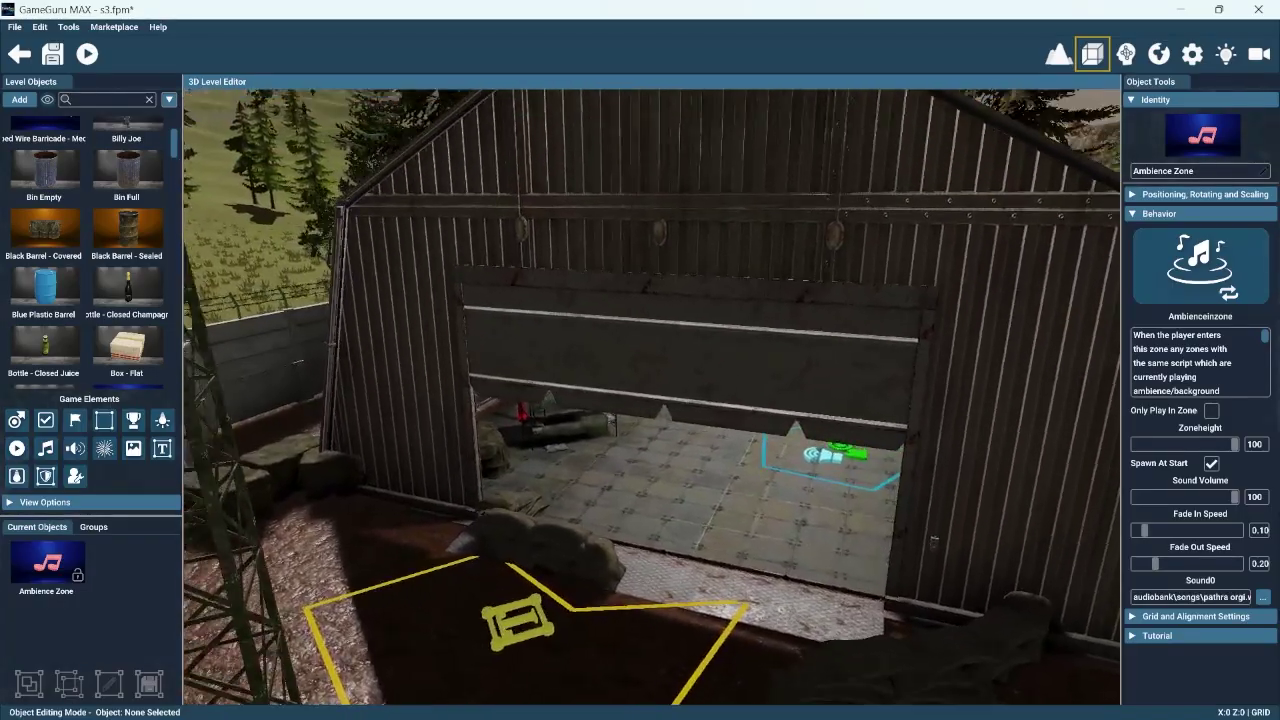
Examine the level around the hangar, the yellow zones, the image zone and the watchtower from several viewpoints
{"action": "key", "text": "a"}
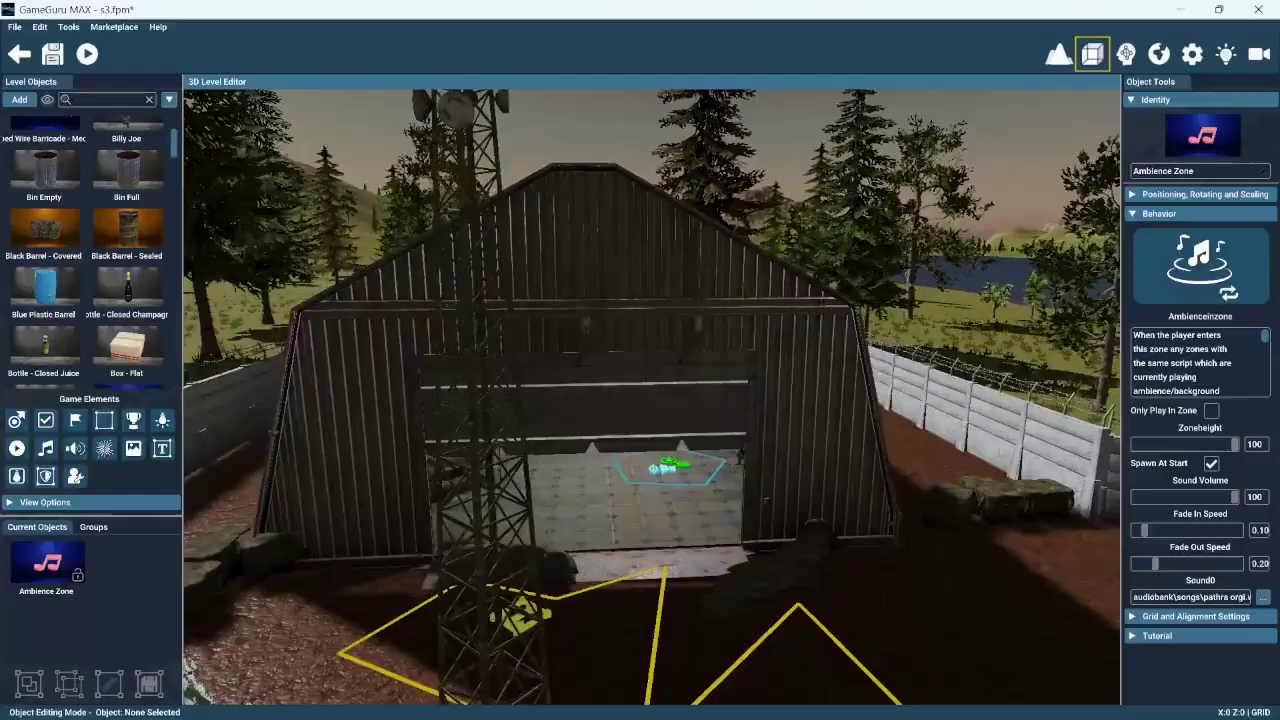
{"action": "key", "text": "d"}
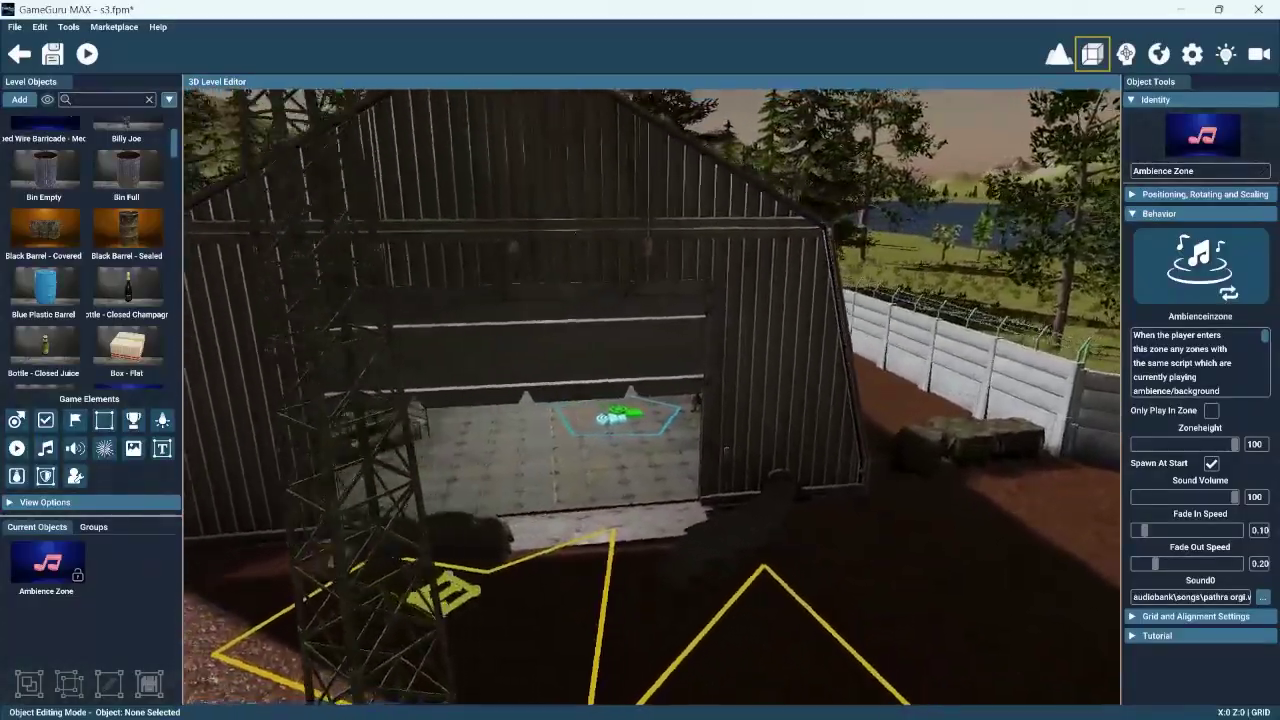
{"action": "key", "text": "d"}
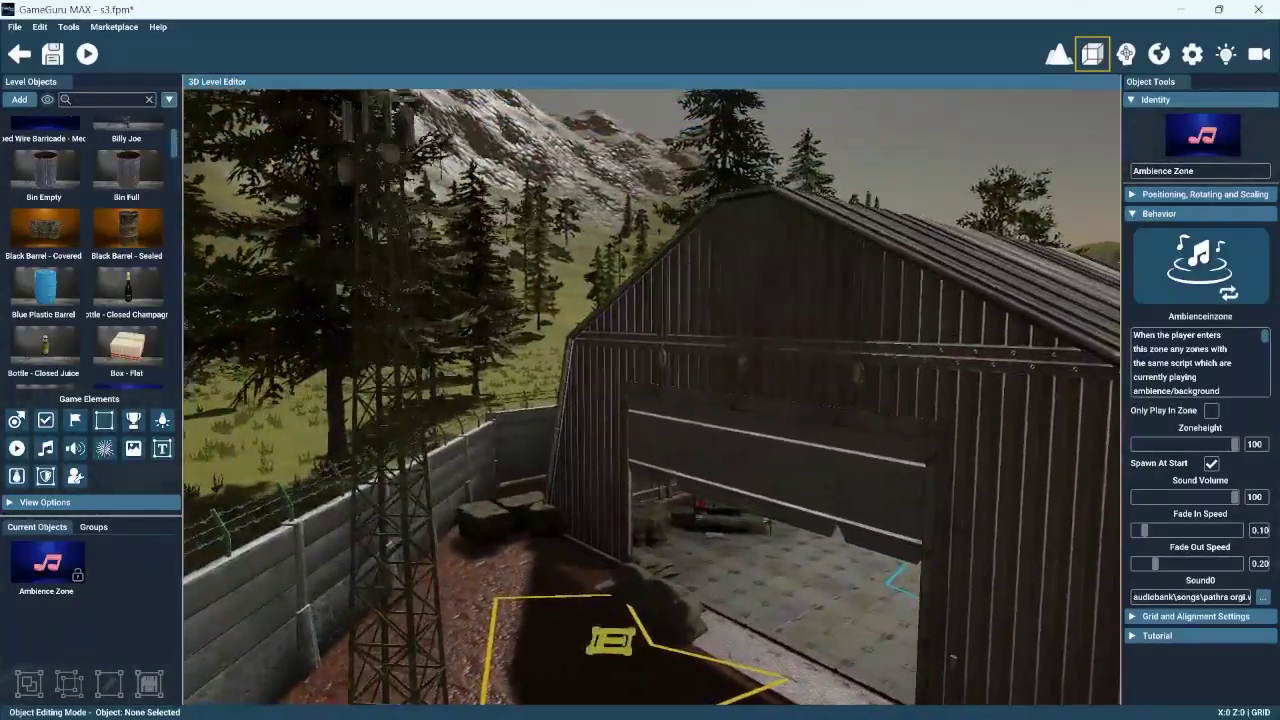
{"action": "key", "text": "w"}
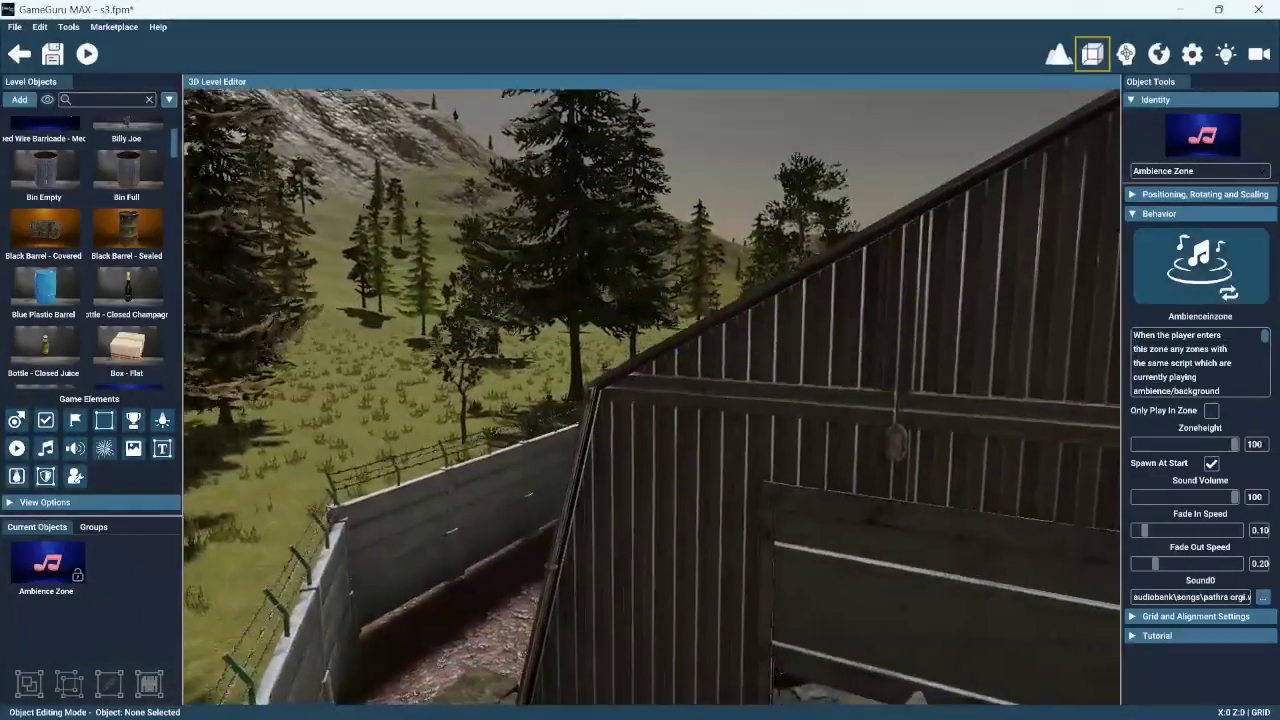
{"action": "key", "text": "s"}
{"action": "key", "text": "d"}
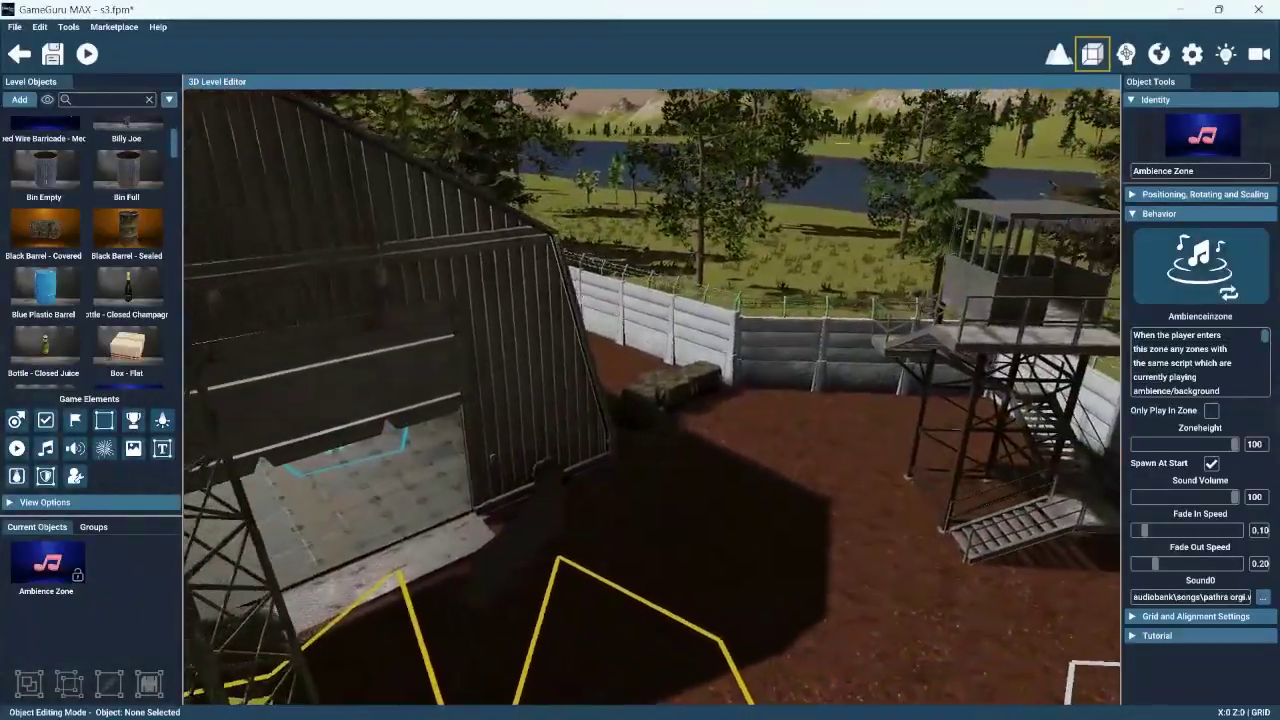
{"action": "key", "text": "a"}
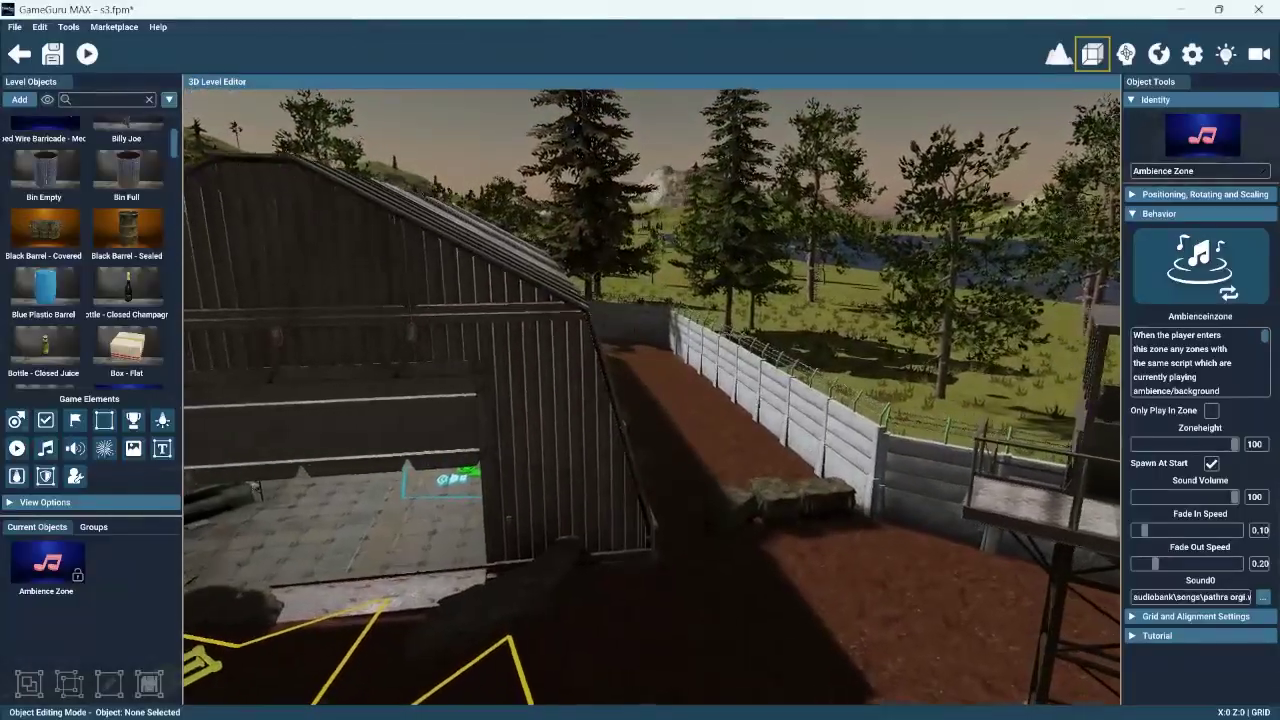
{"action": "key", "text": "d"}
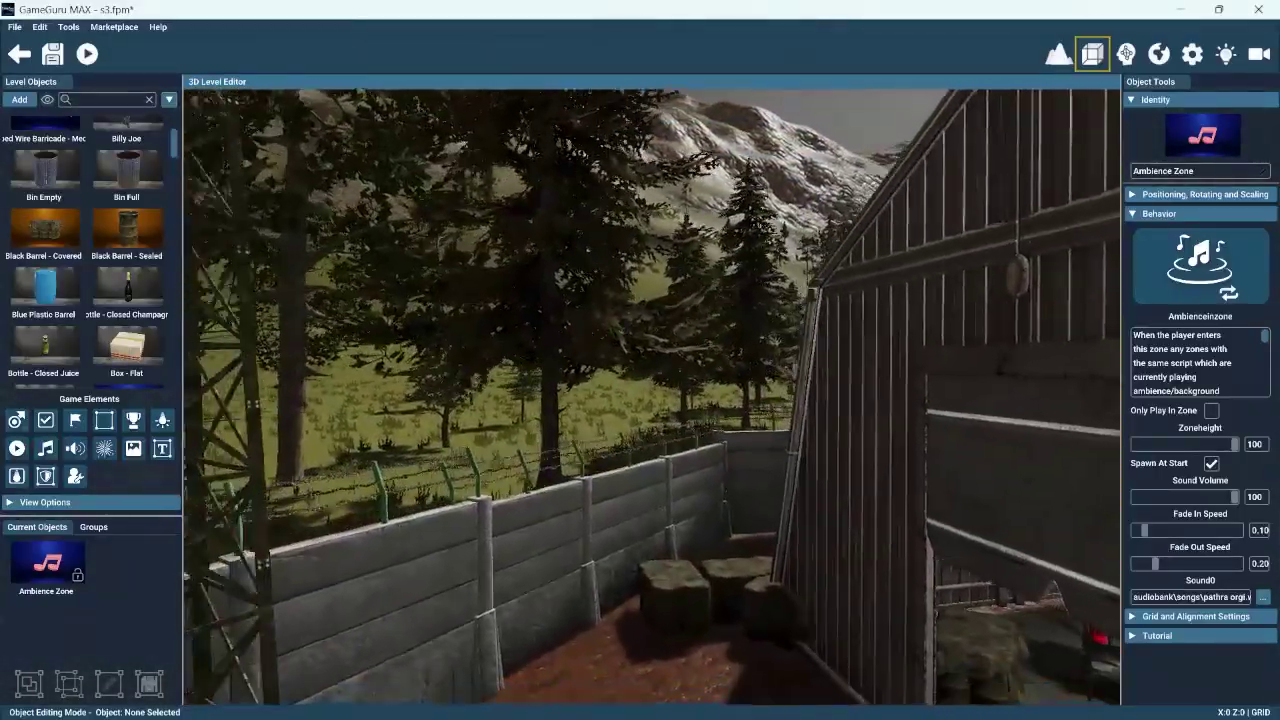
{"action": "key", "text": "s"}
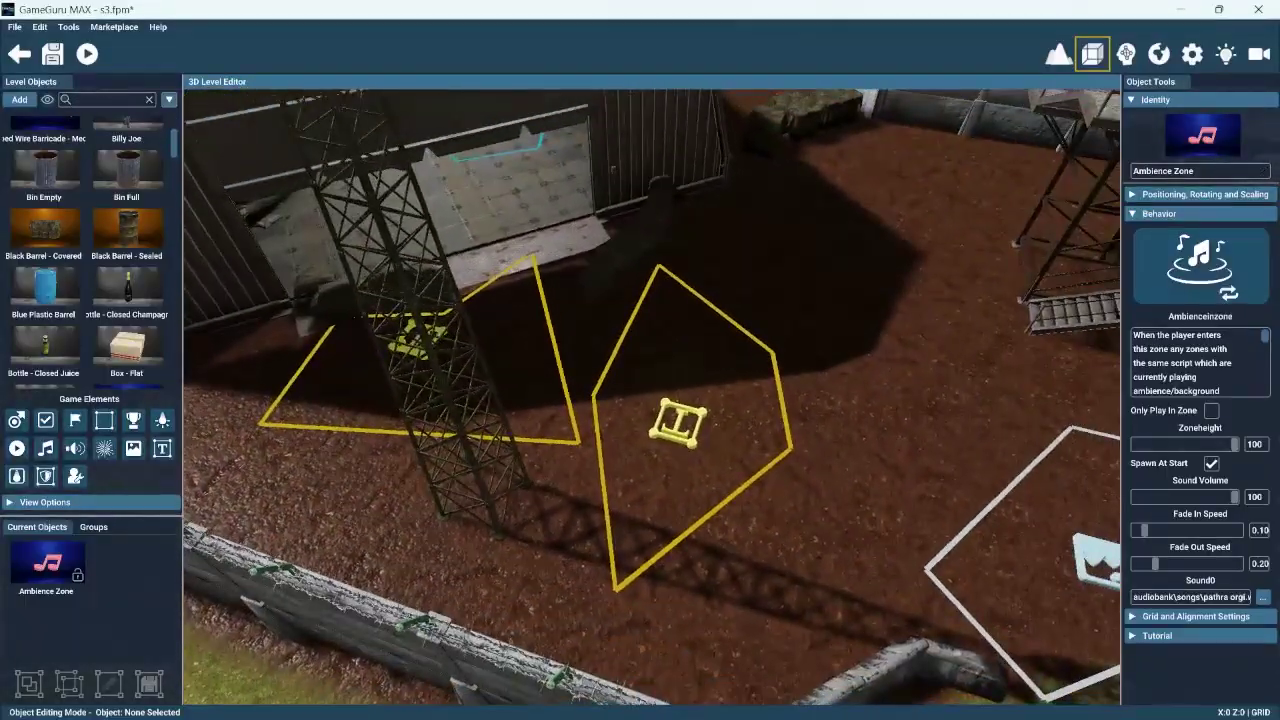
{"action": "key", "text": "d"}
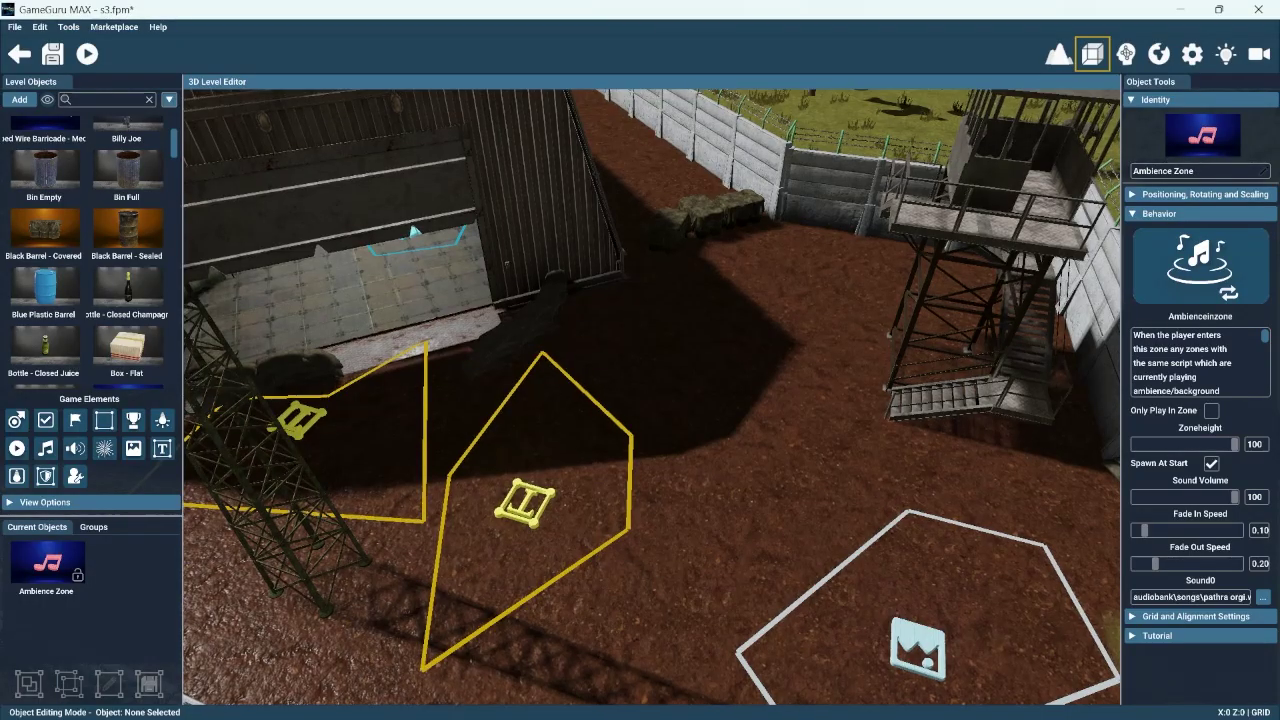
{"action": "key", "text": "w"}
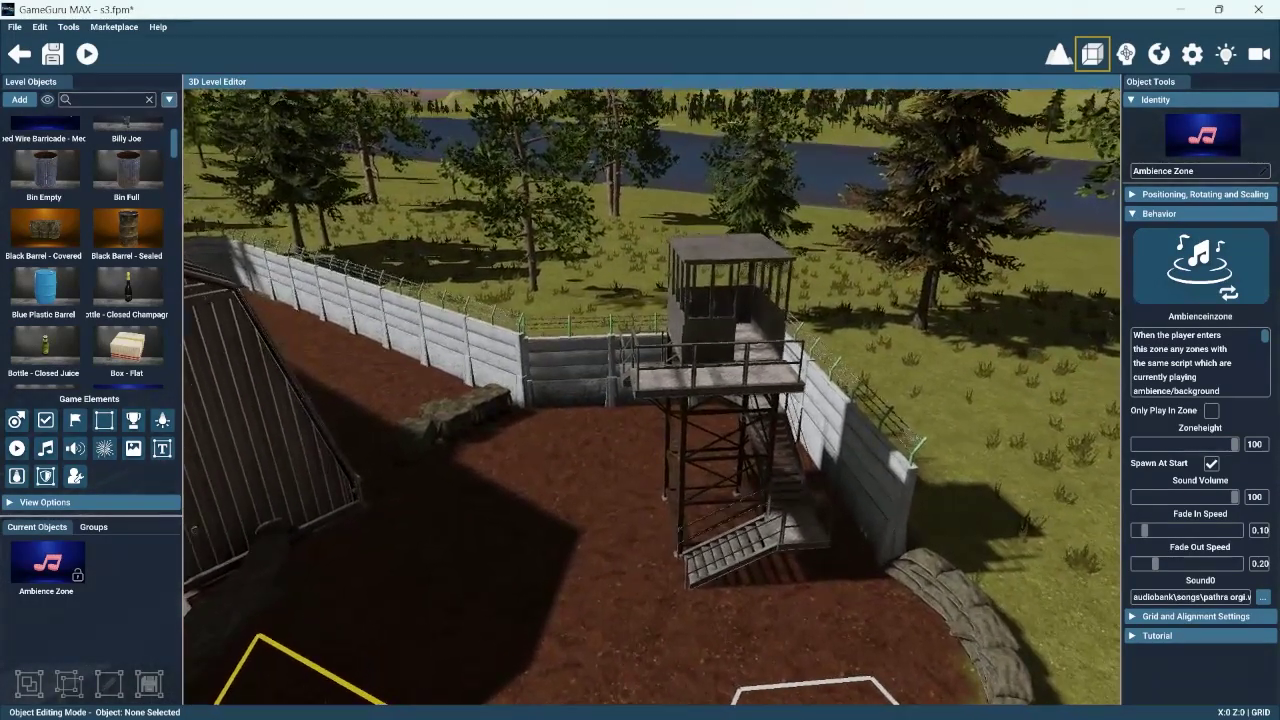
{"action": "key", "text": "s"}
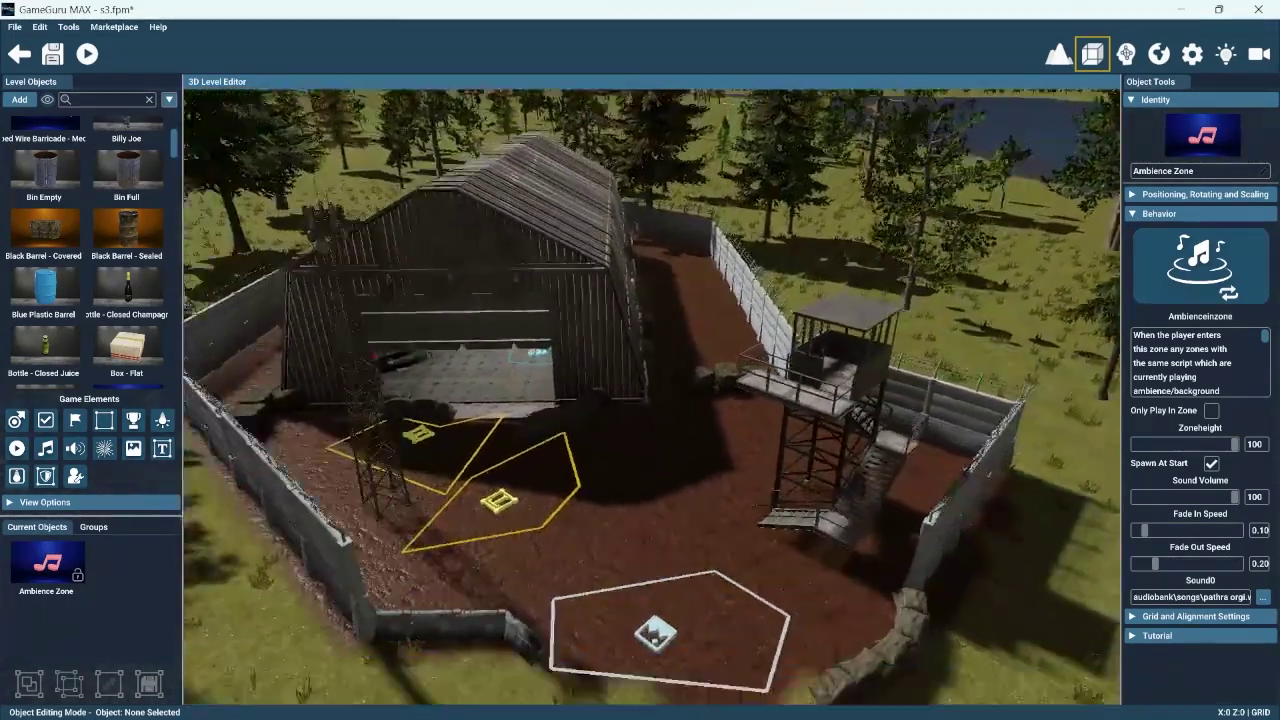